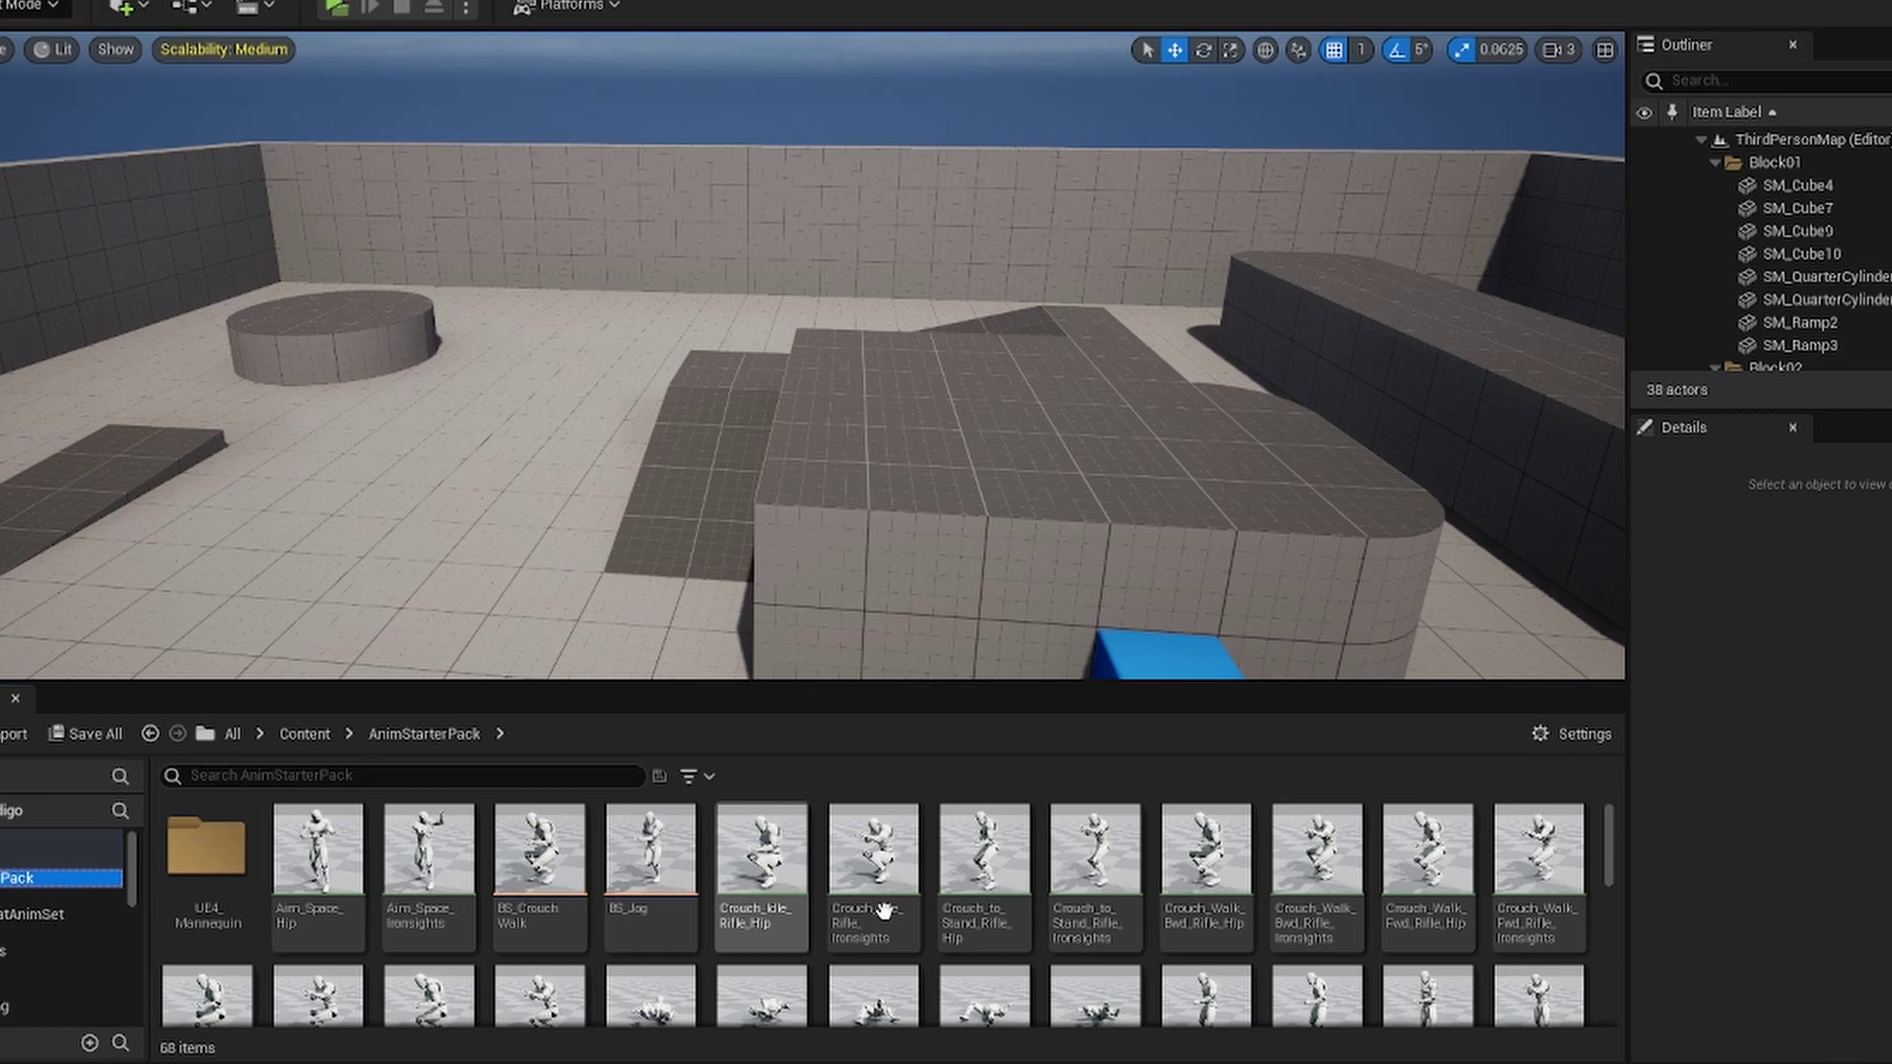
Check the retargeting options available for the Death_Ironsights_1 animation in the AnimStarterPack folder.
{"action": "scroll", "coordinate": [789, 887], "scroll_direction": "down", "scroll_amount": 2}
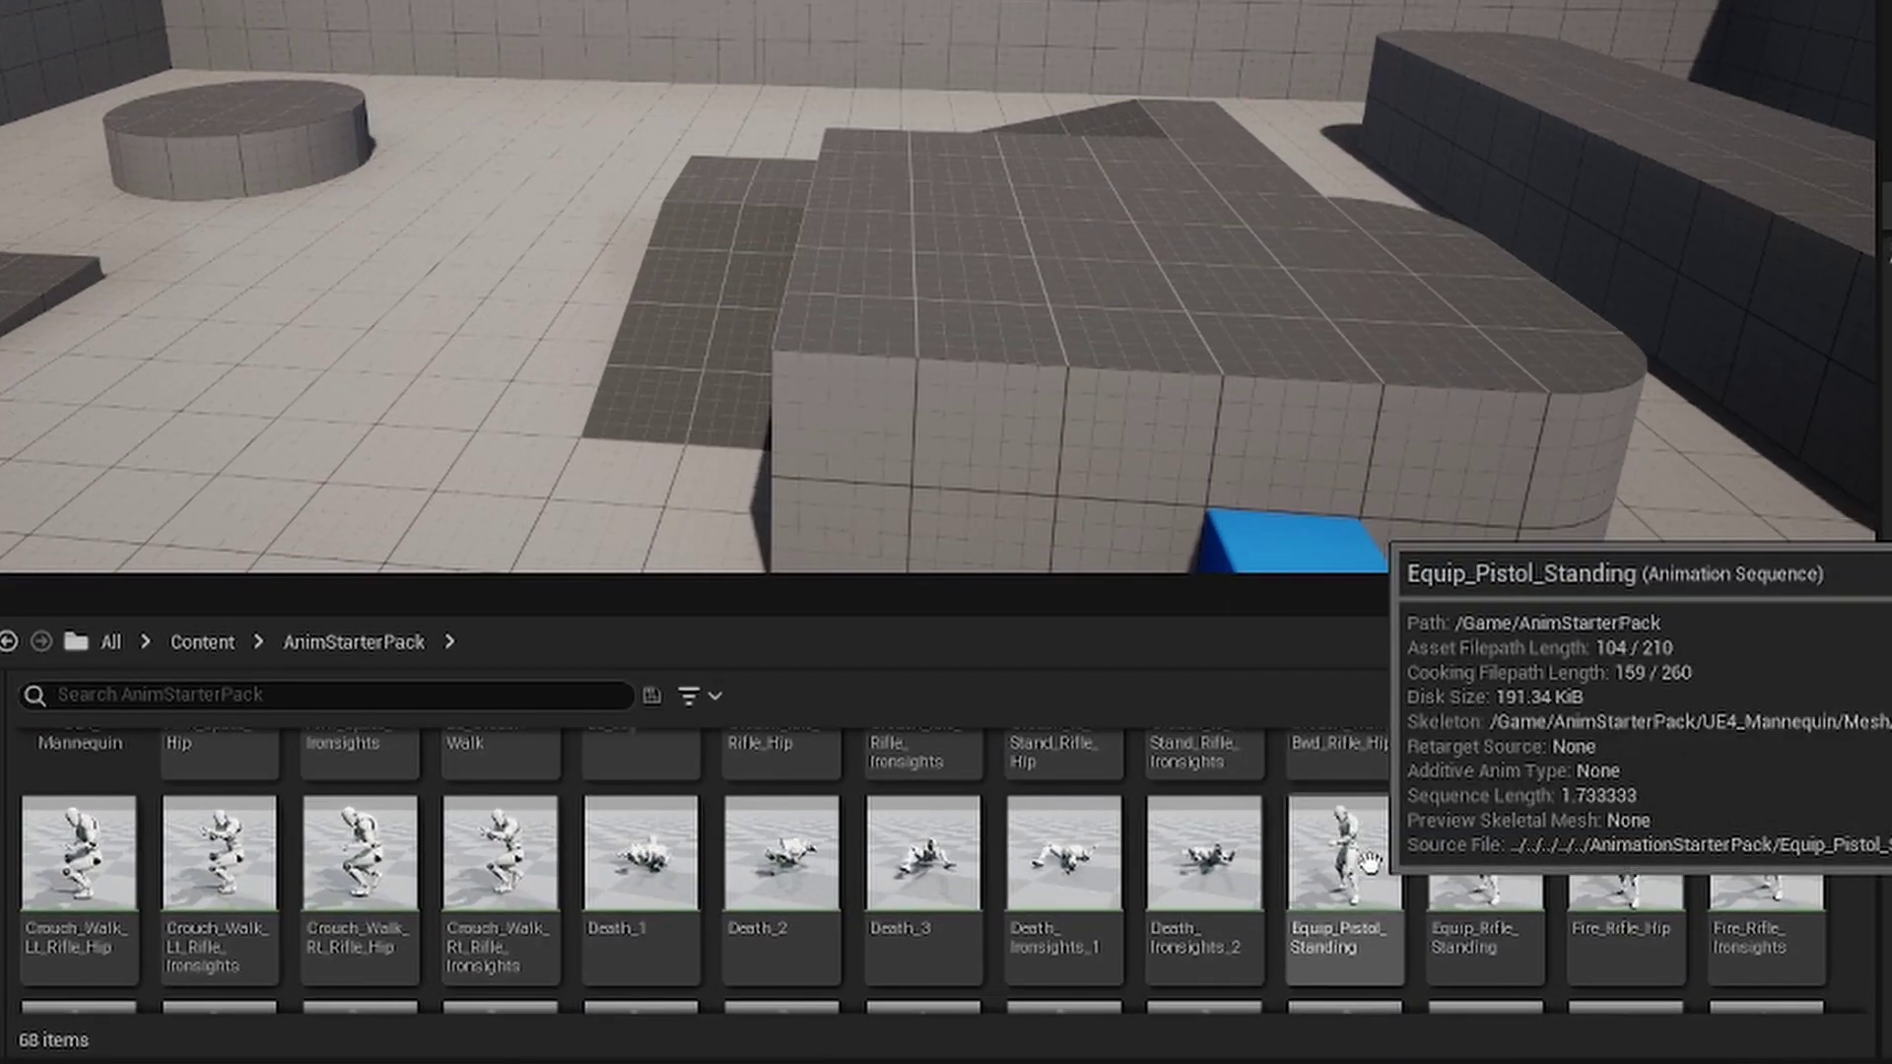
{"action": "right_click", "coordinate": [1082, 863]}
{"action": "mouse_move", "coordinate": [1291, 141]}
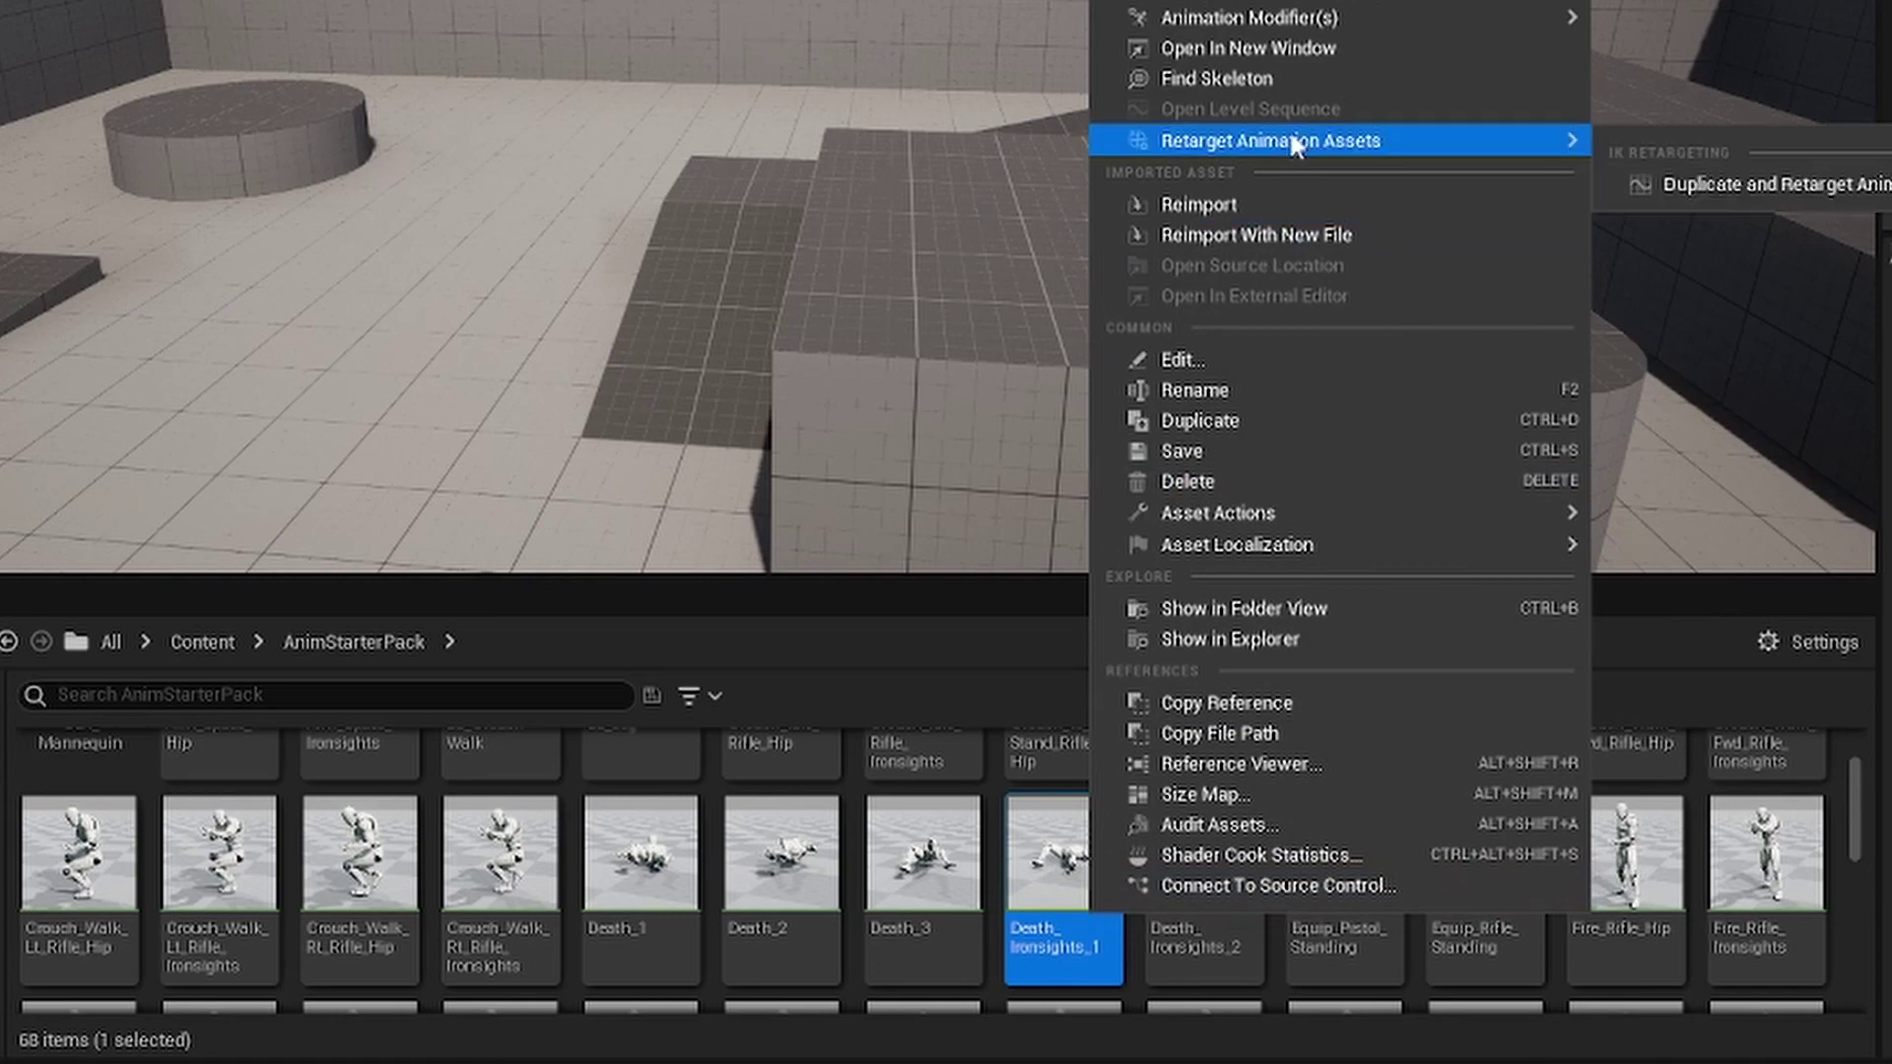
{"action": "key", "text": "Escape"}
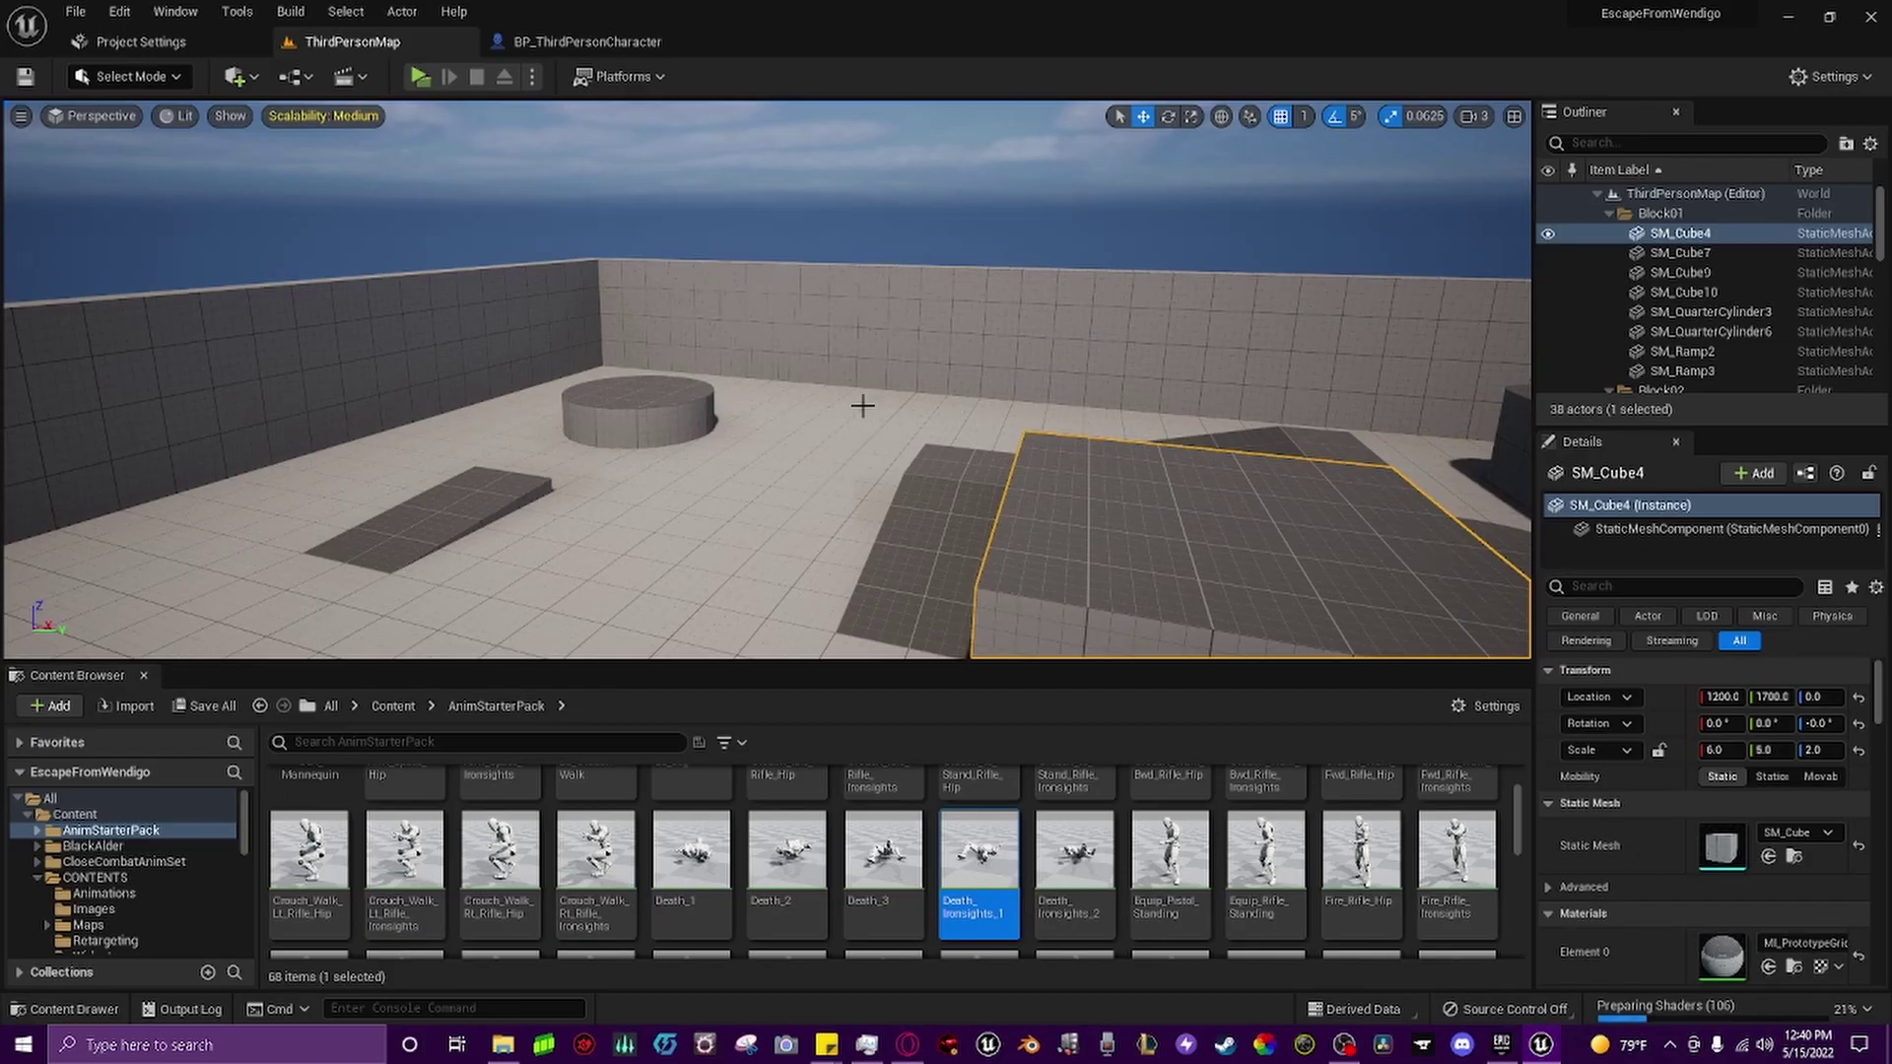
{"action": "key", "text": "f"}
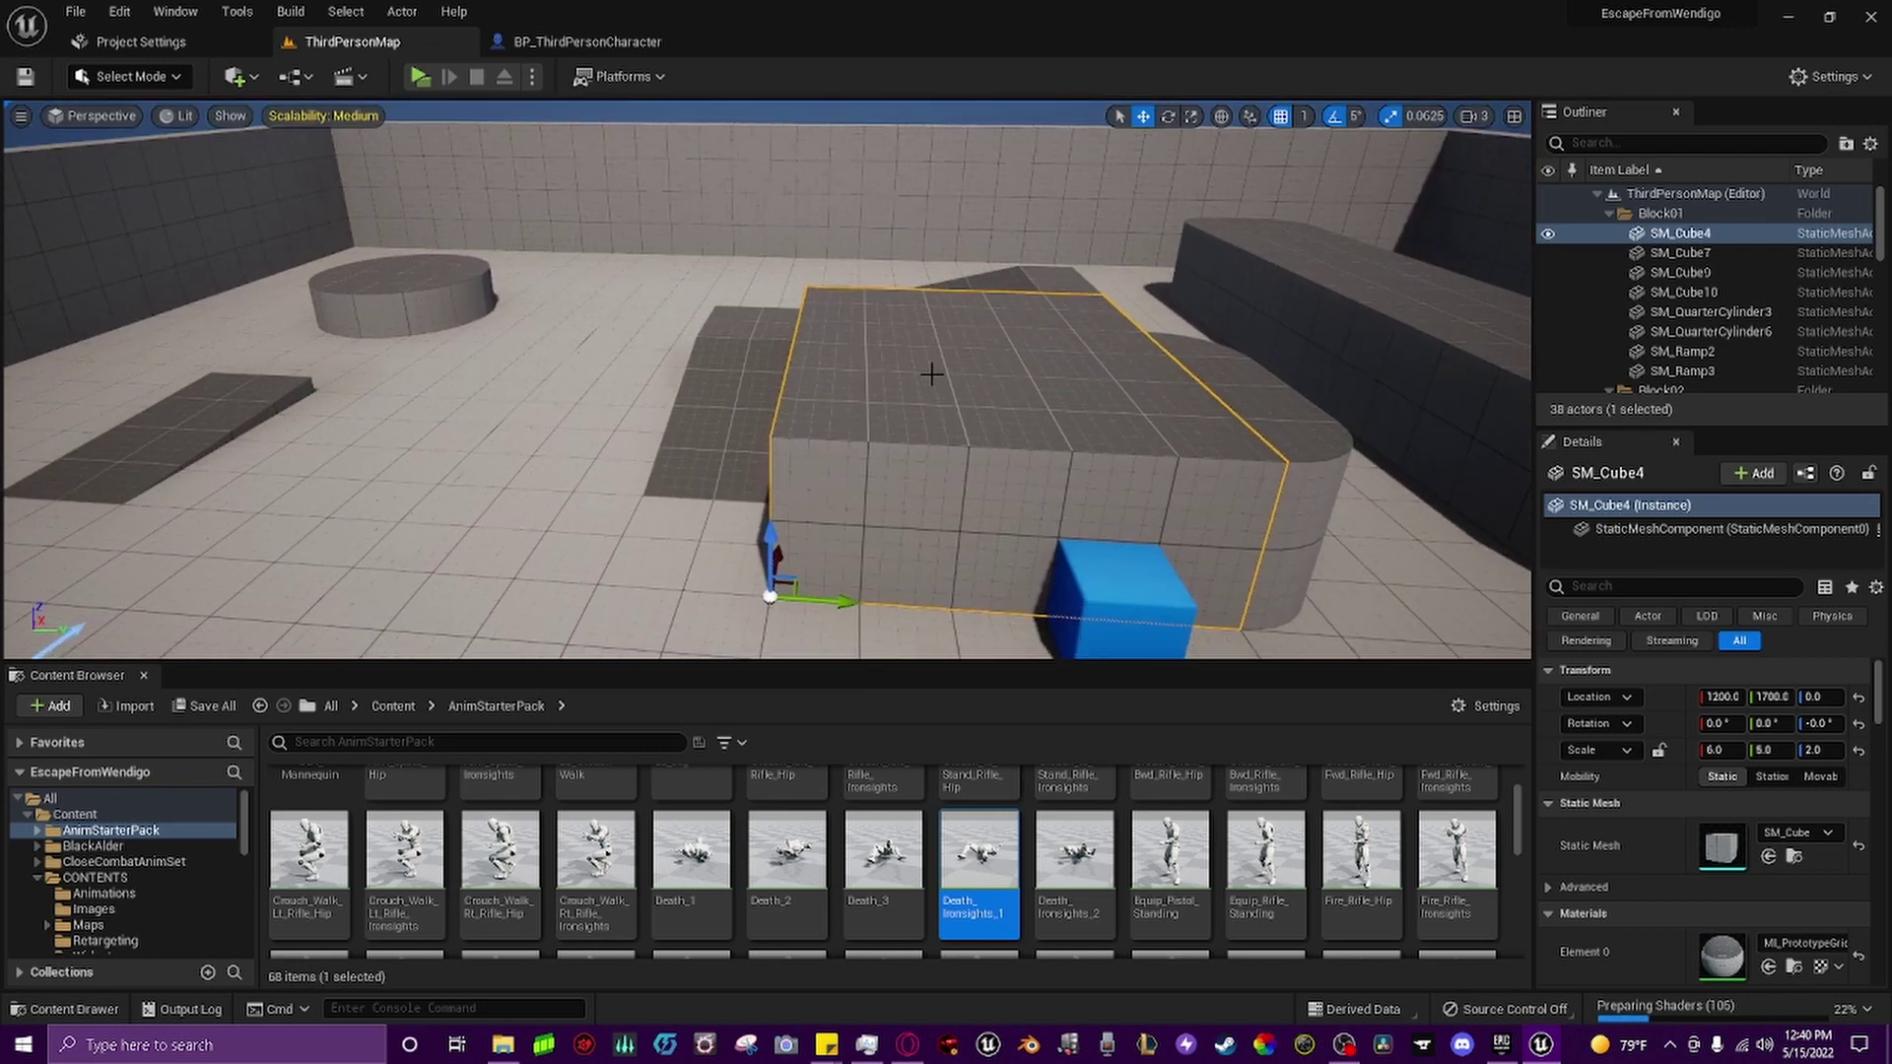
{"action": "left_click_drag", "start_coordinate": [931, 375], "coordinate": [739, 442]}
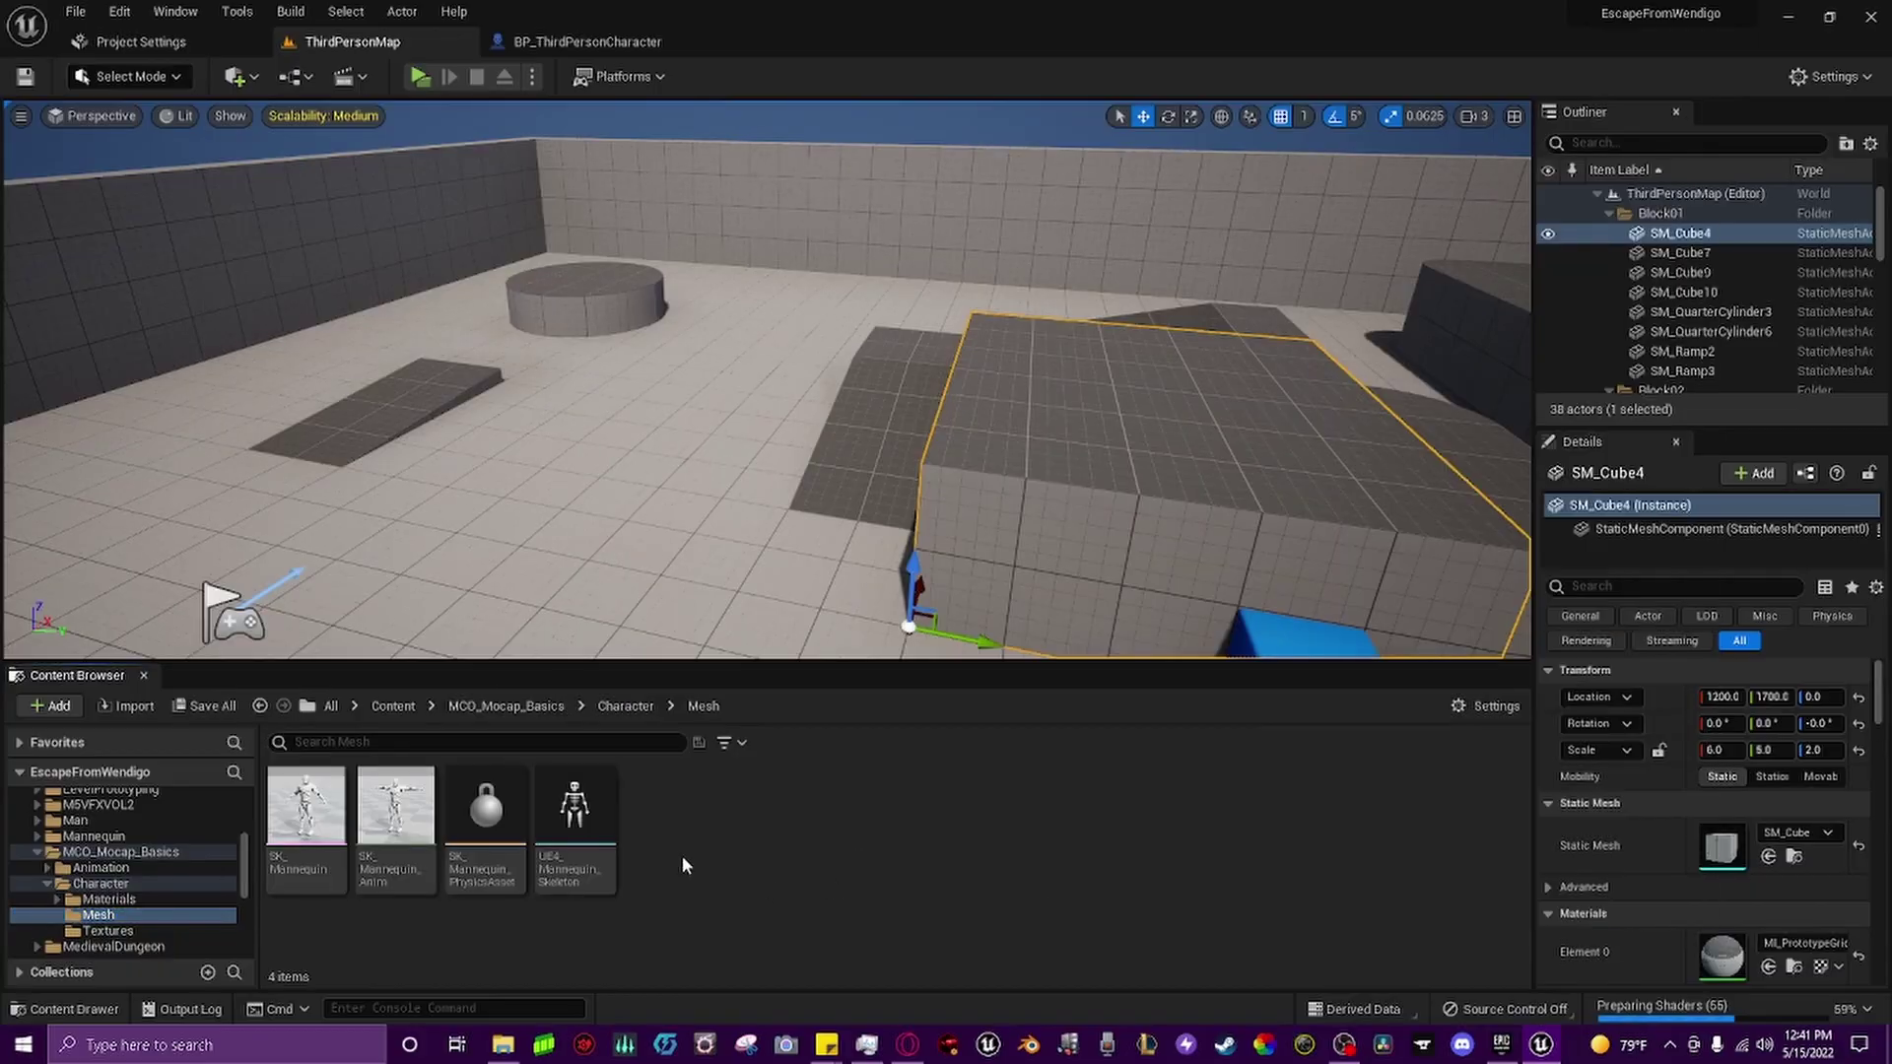
Create an IK Rig in the MCO_Mocap_Basics character Mesh folder, using that folder's SK_Mannequin skeletal mesh.
{"action": "right_click", "coordinate": [683, 850]}
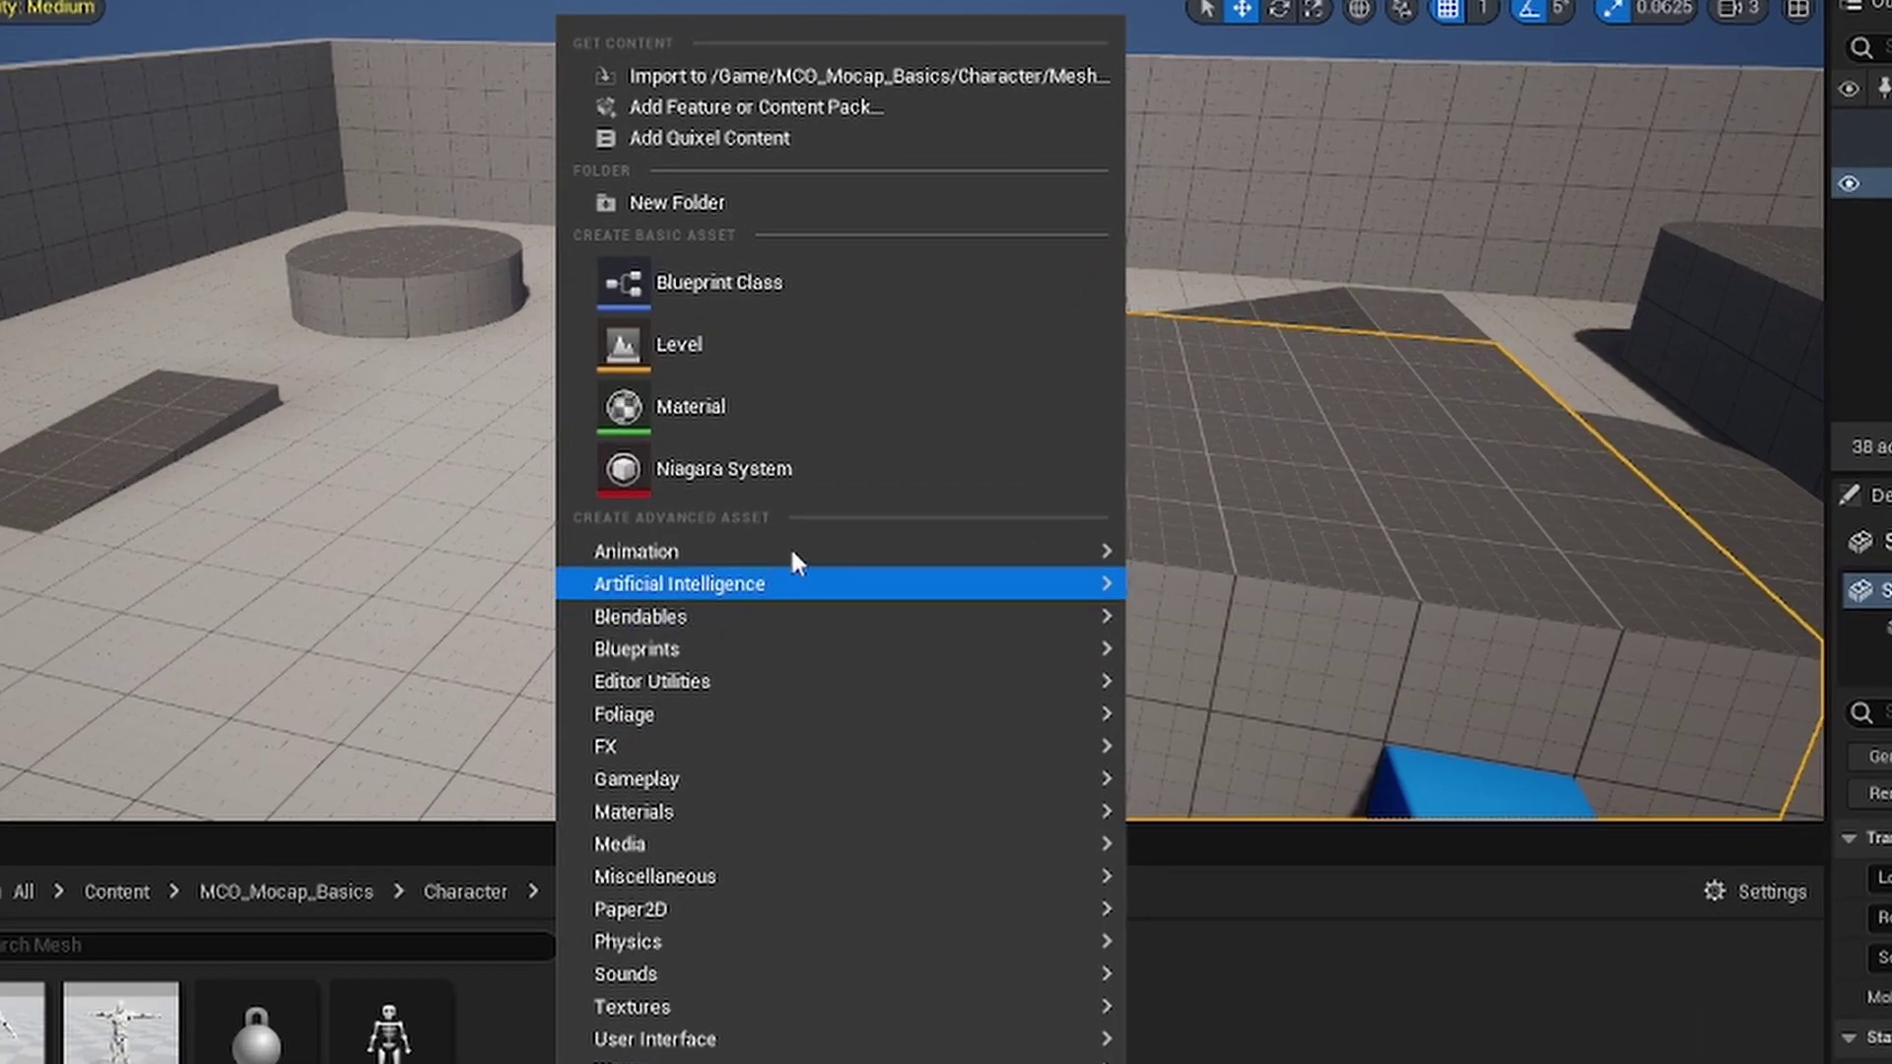
{"action": "mouse_move", "coordinate": [824, 502]}
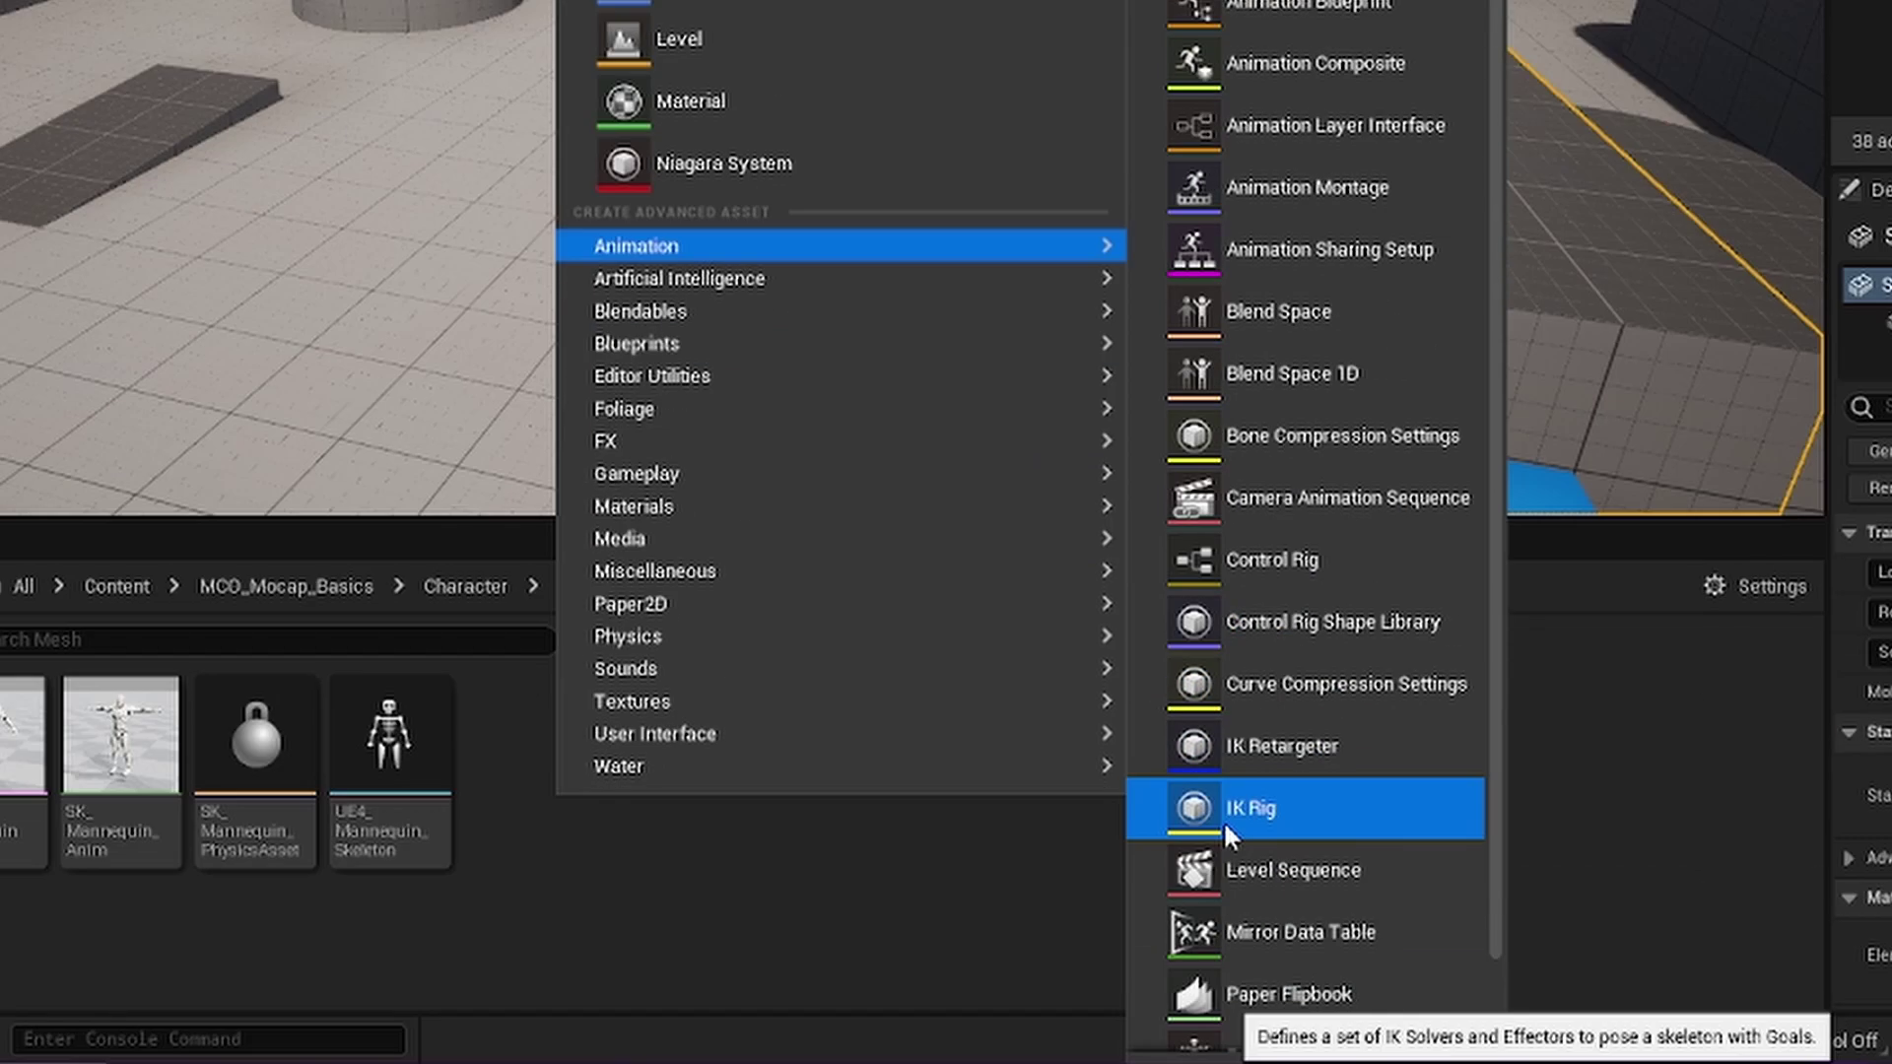
{"action": "left_click", "coordinate": [1223, 818]}
{"action": "scroll", "coordinate": [814, 317], "scroll_direction": "down", "scroll_amount": 5}
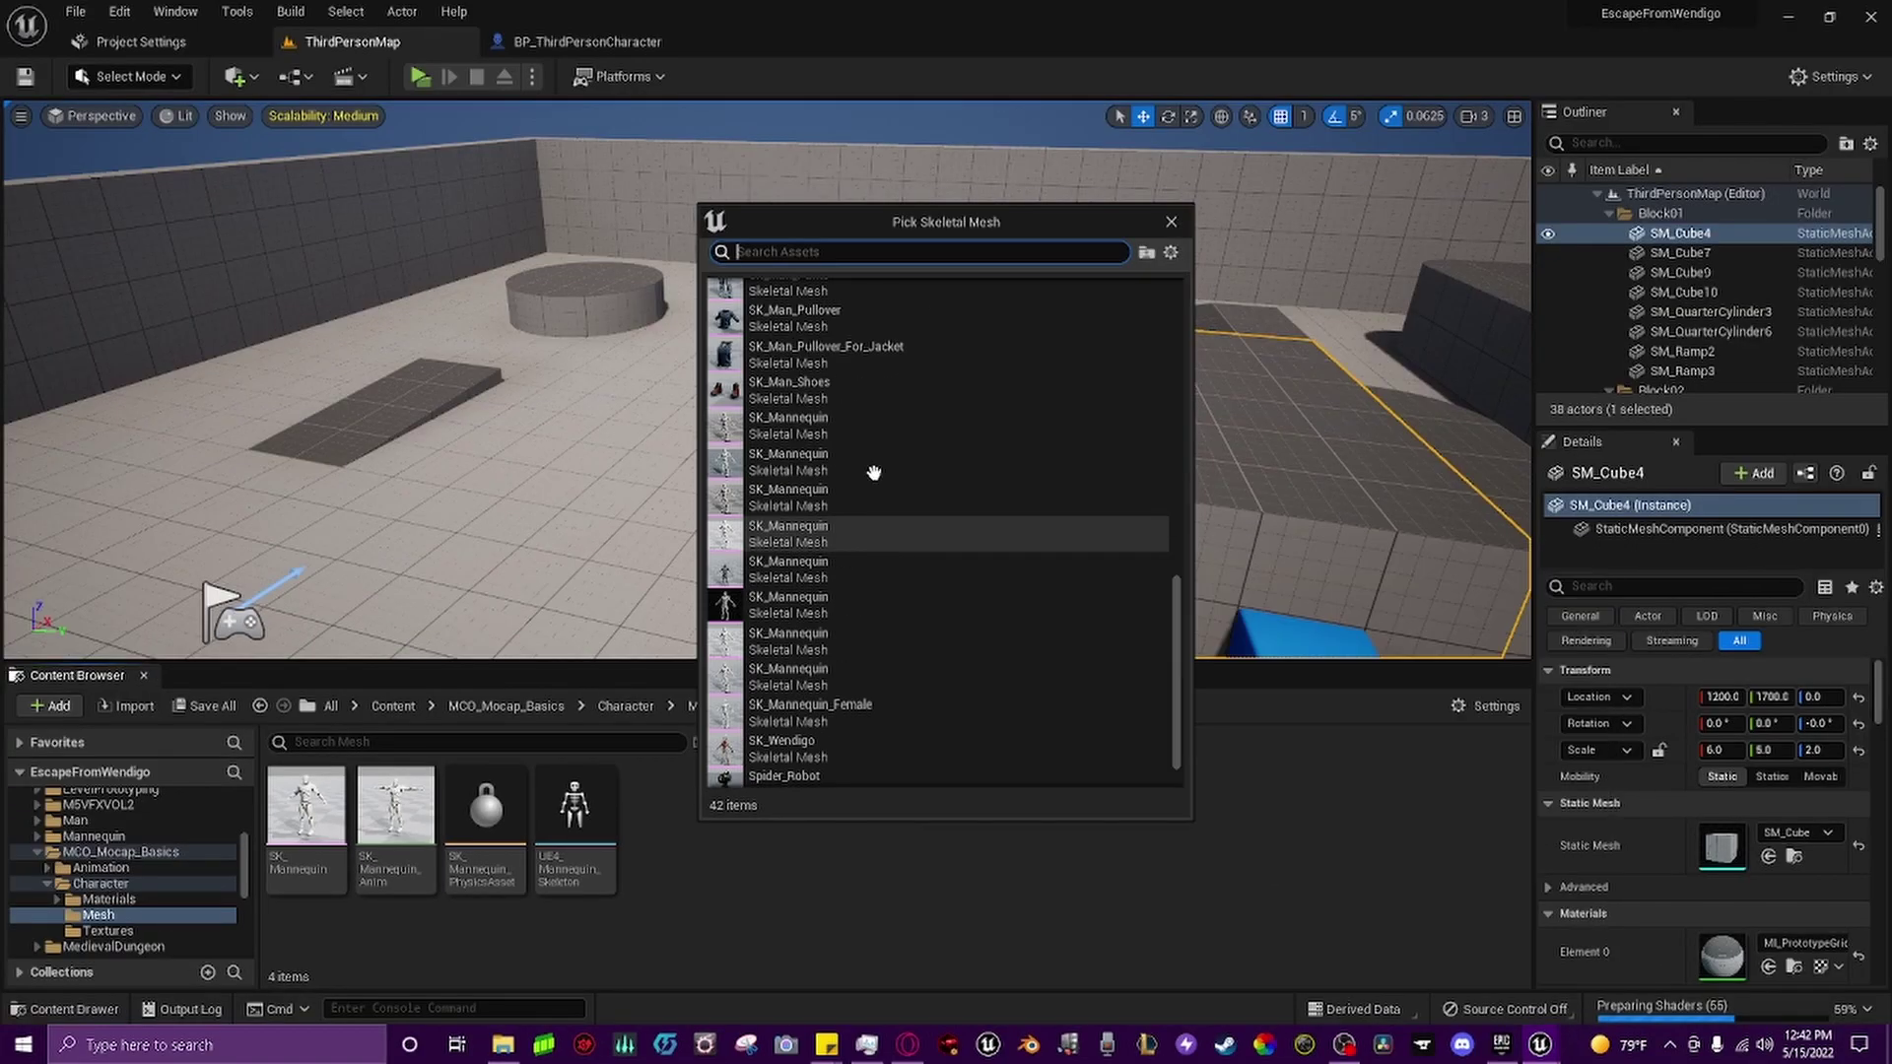
{"action": "mouse_move", "coordinate": [754, 528]}
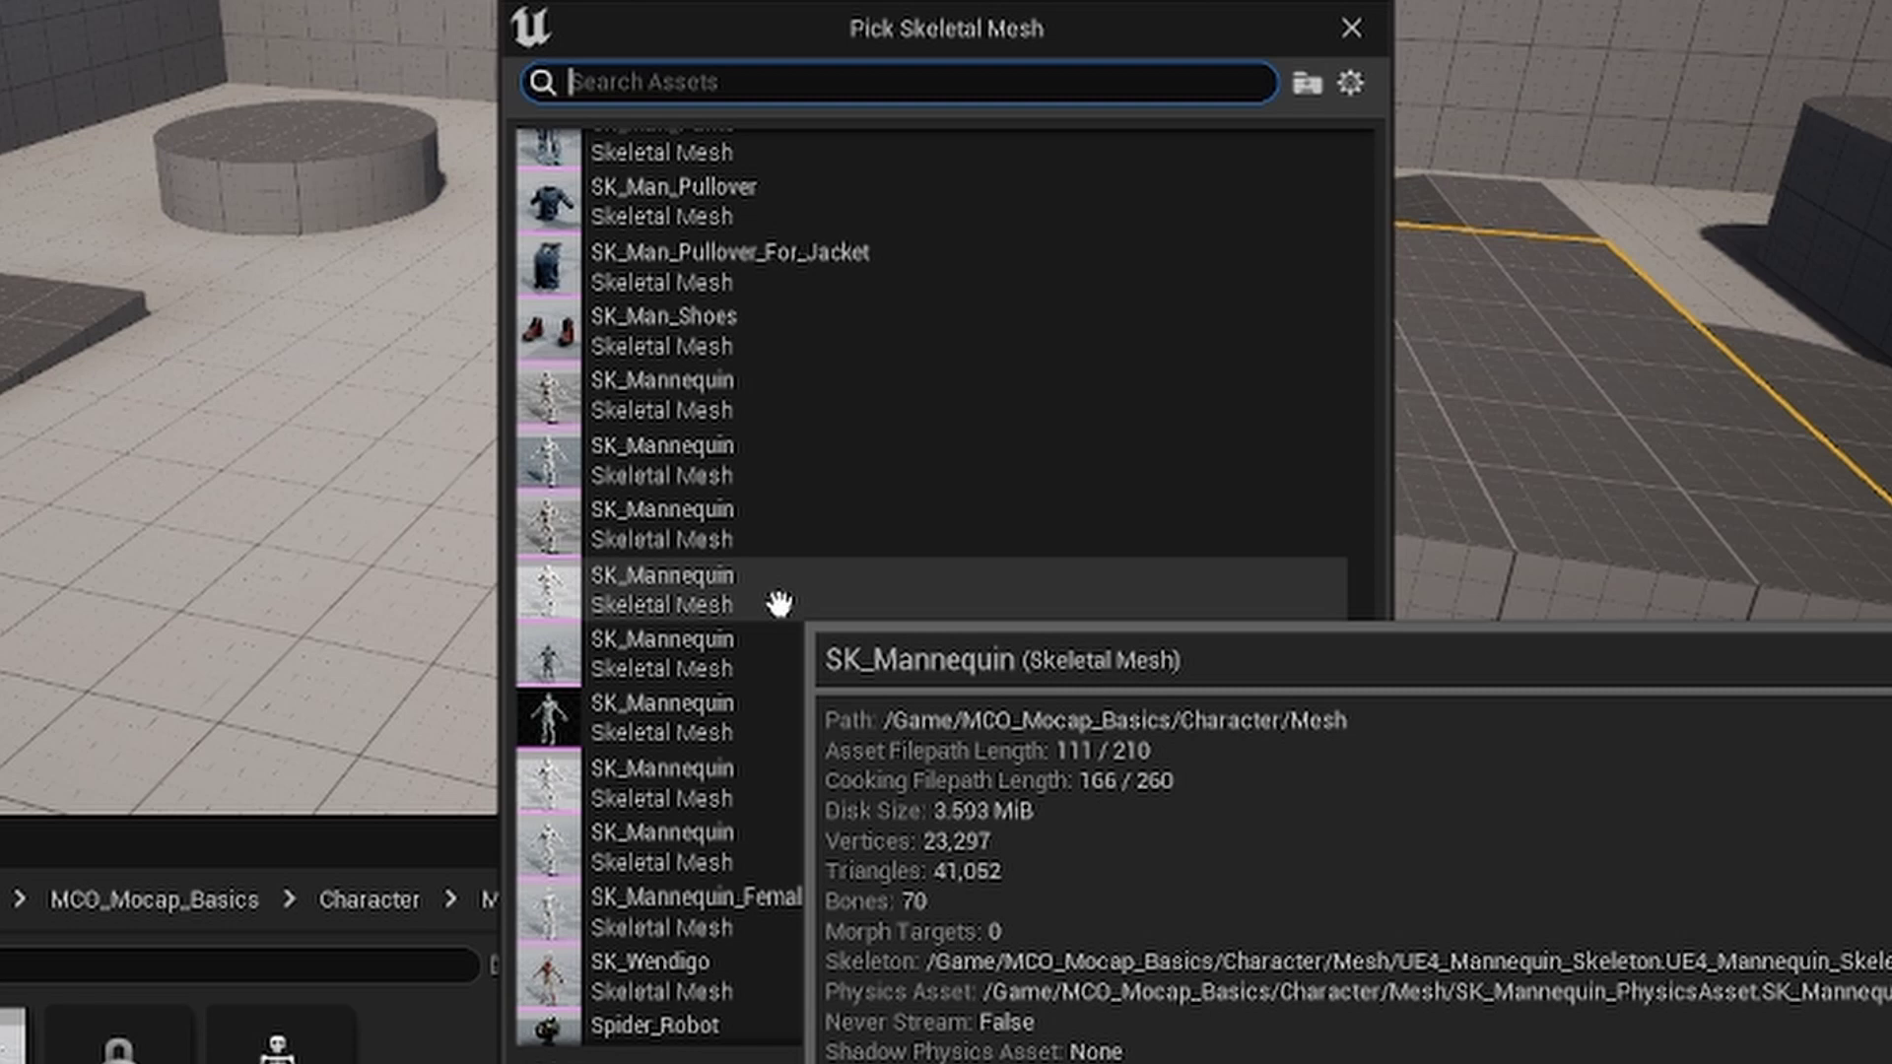
{"action": "left_click", "coordinate": [778, 603]}
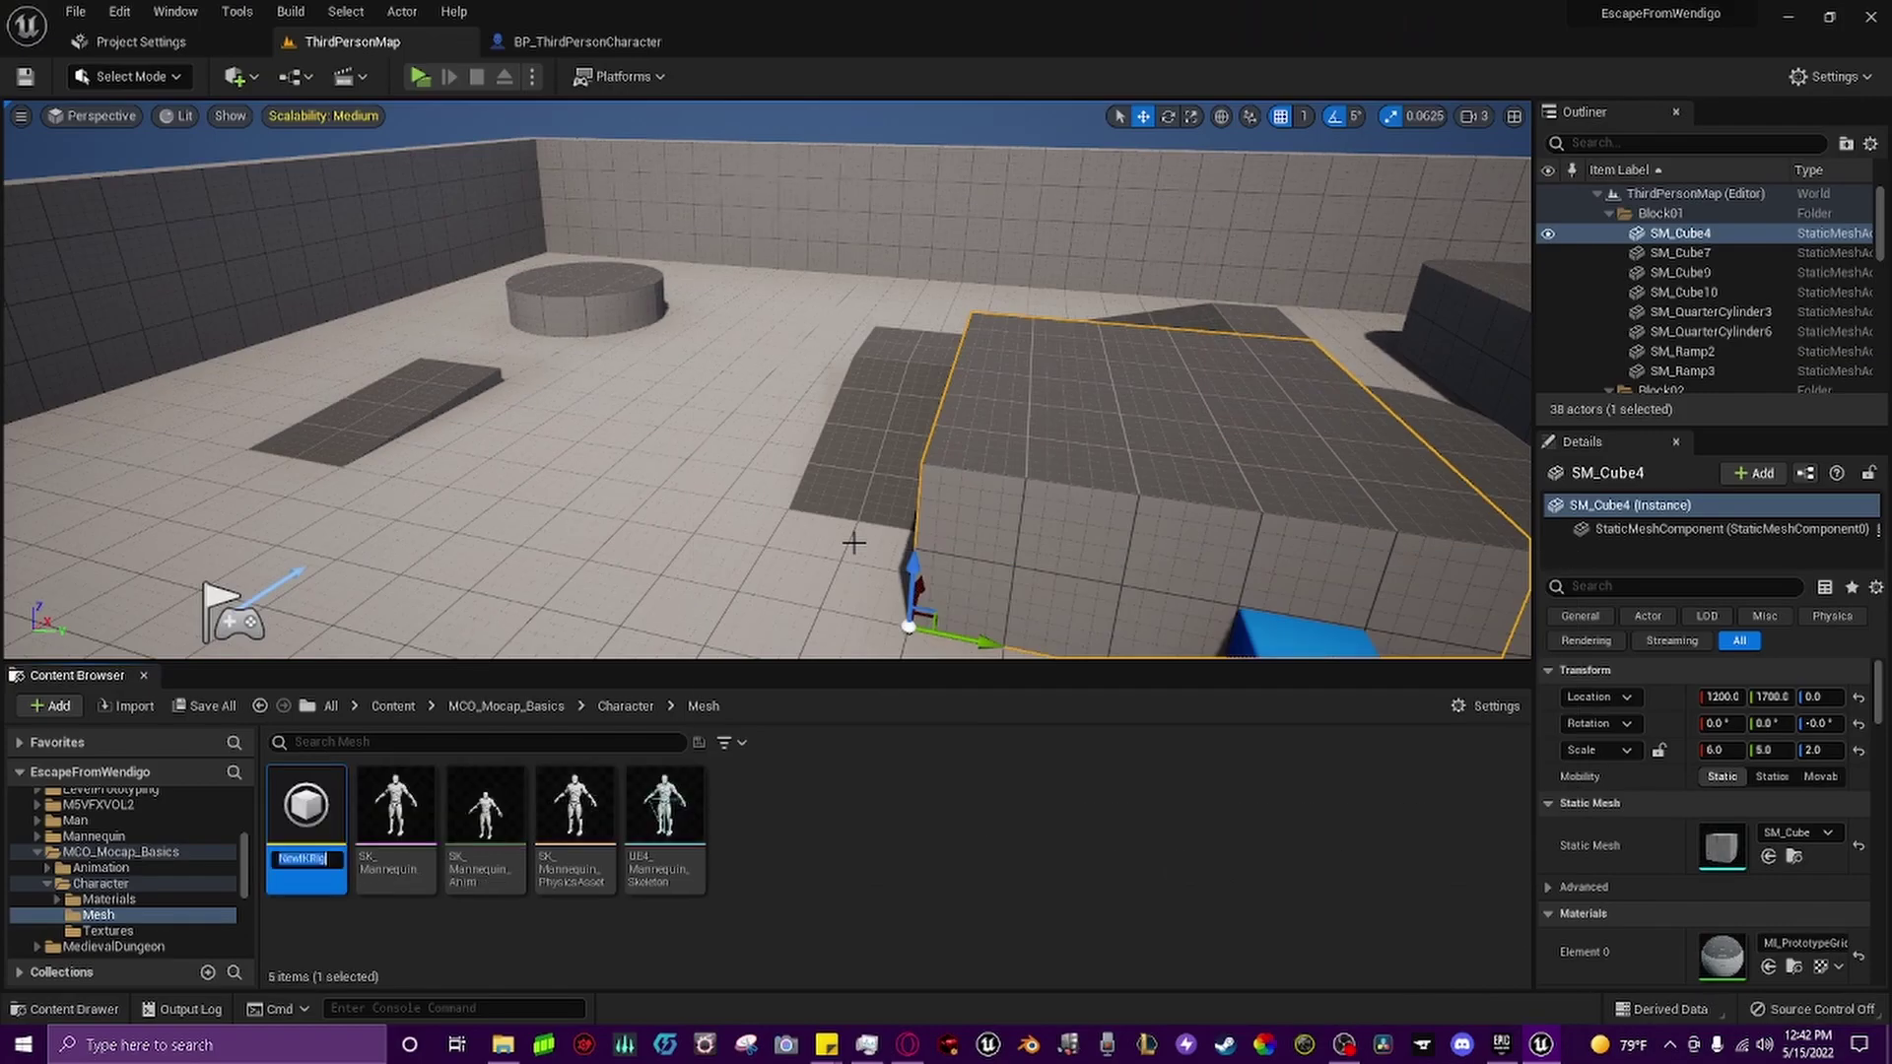
Name the new IK Rig MoCap_IKRig and save it.
{"action": "type", "text": "MoCap_IKRig"}
{"action": "key", "text": "Return"}
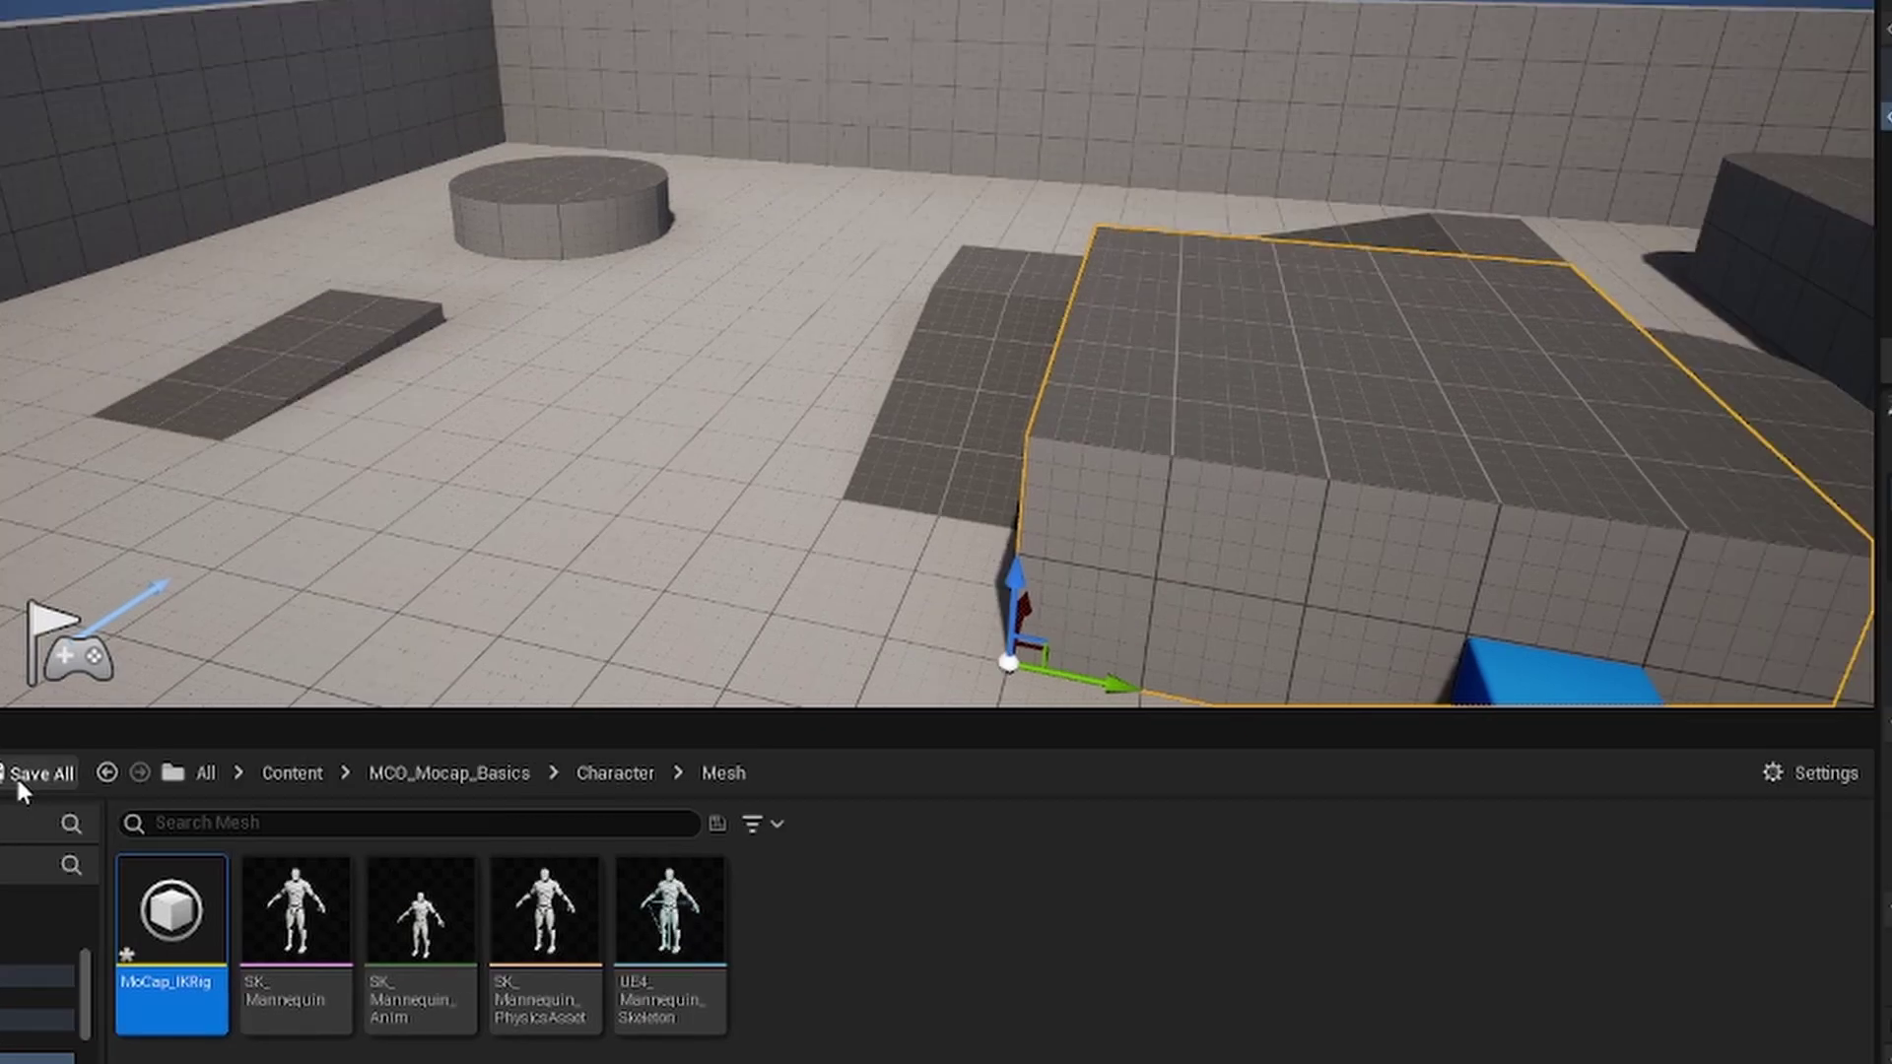
{"action": "left_click", "coordinate": [280, 666]}
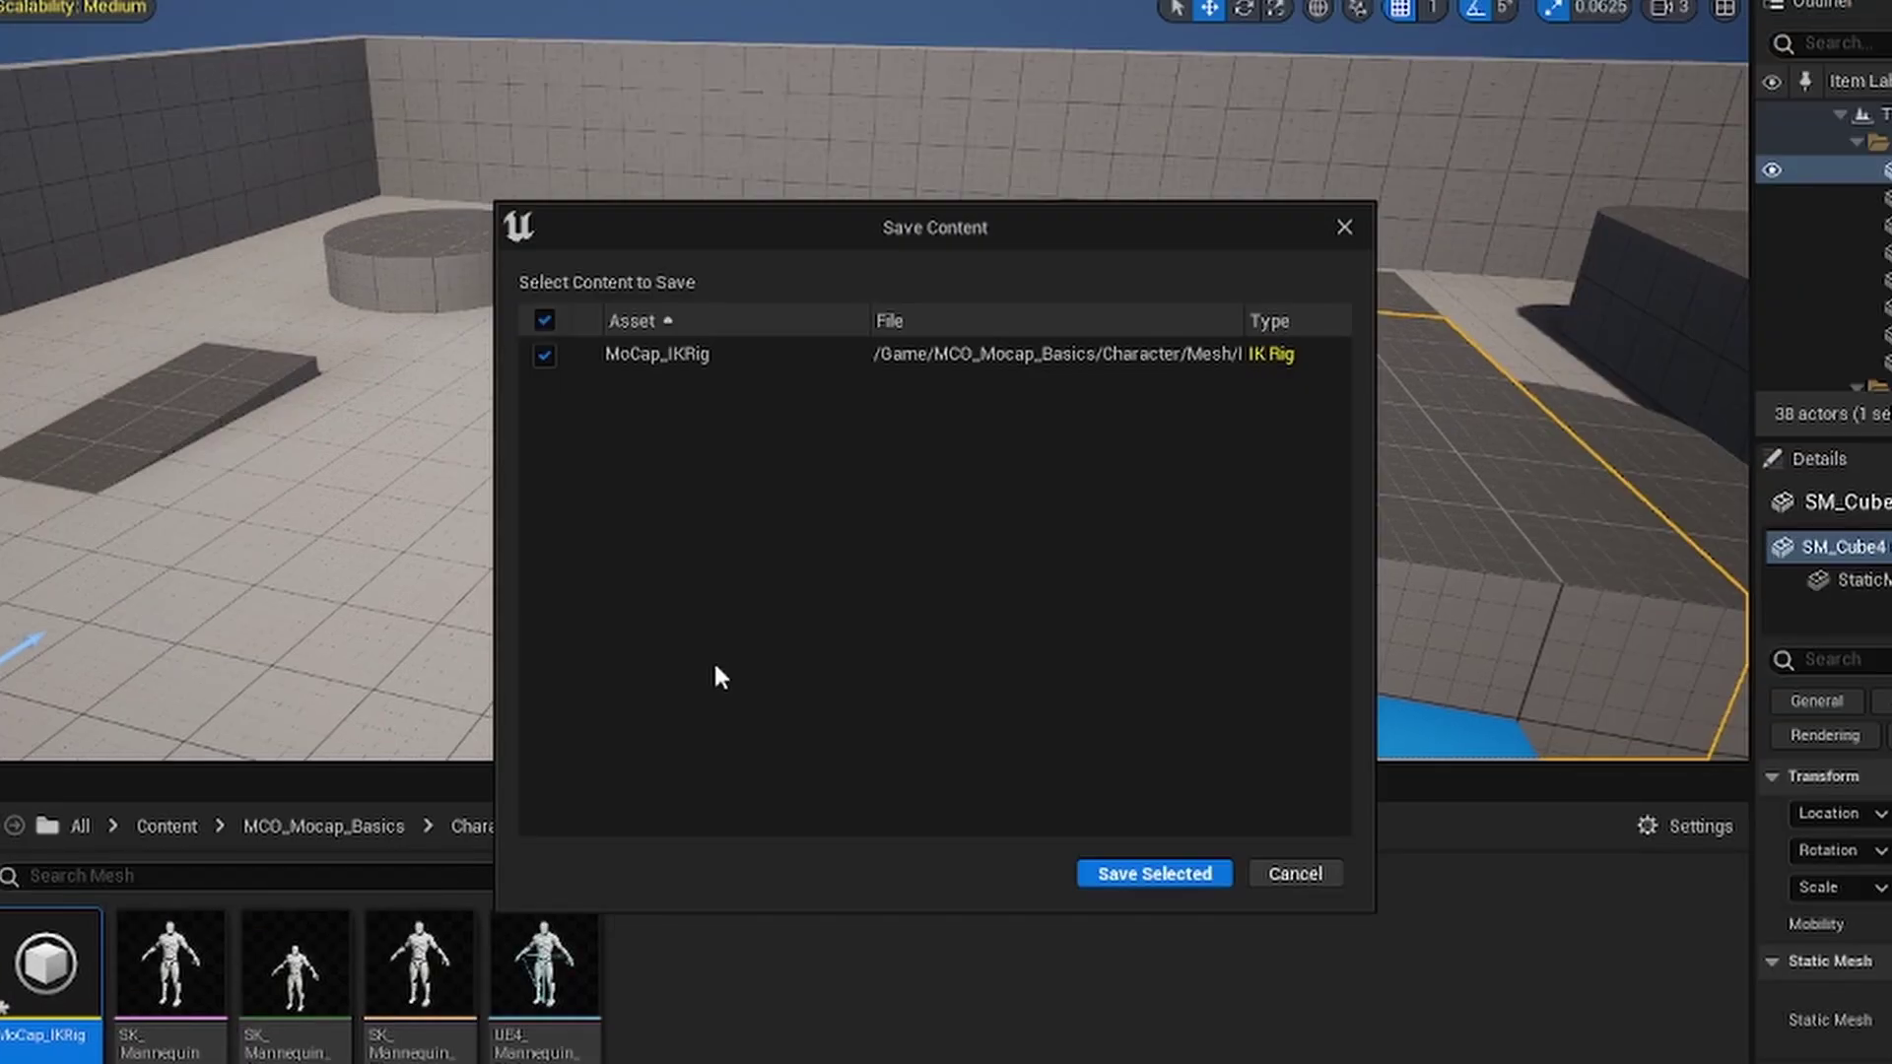
{"action": "left_click", "coordinate": [1159, 874]}
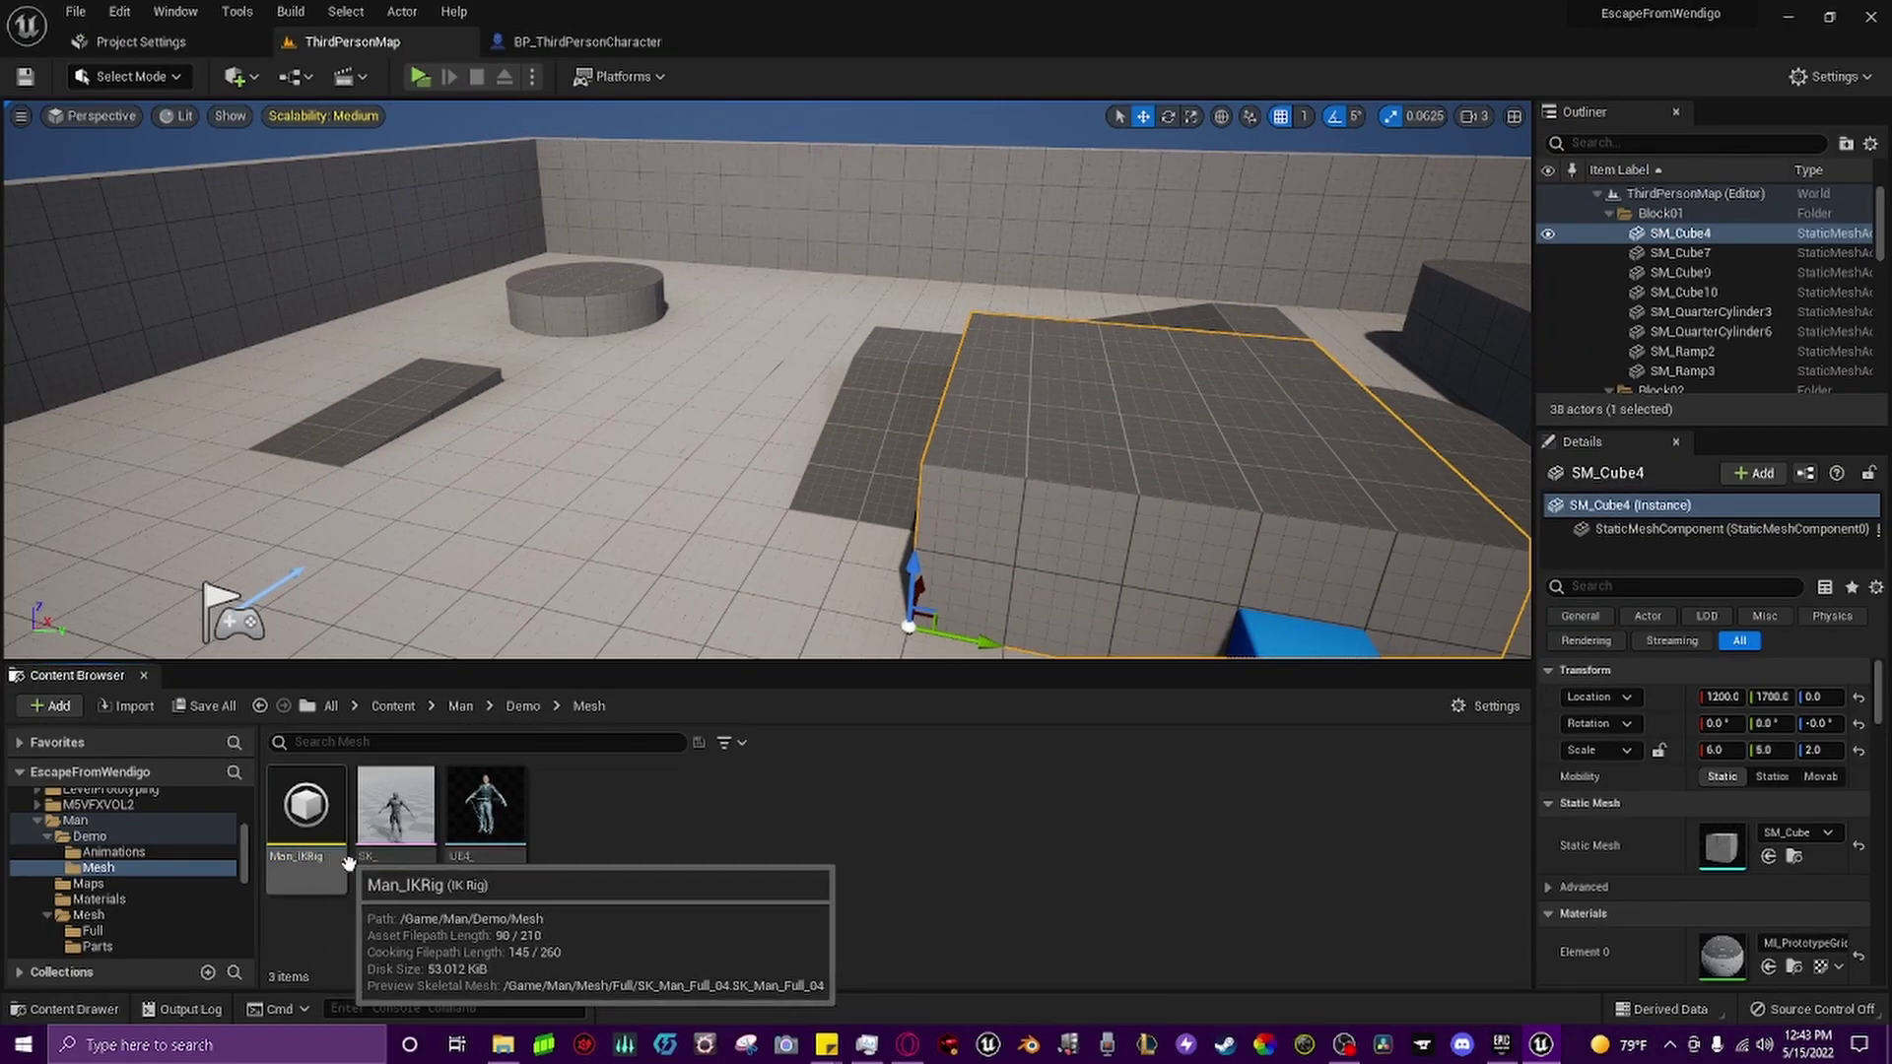
Open the Man_IKRig and MoCap_IKRig assets and dock the MoCap_IKRig editor beside Man_IKRig.
{"action": "double_click", "coordinate": [309, 808]}
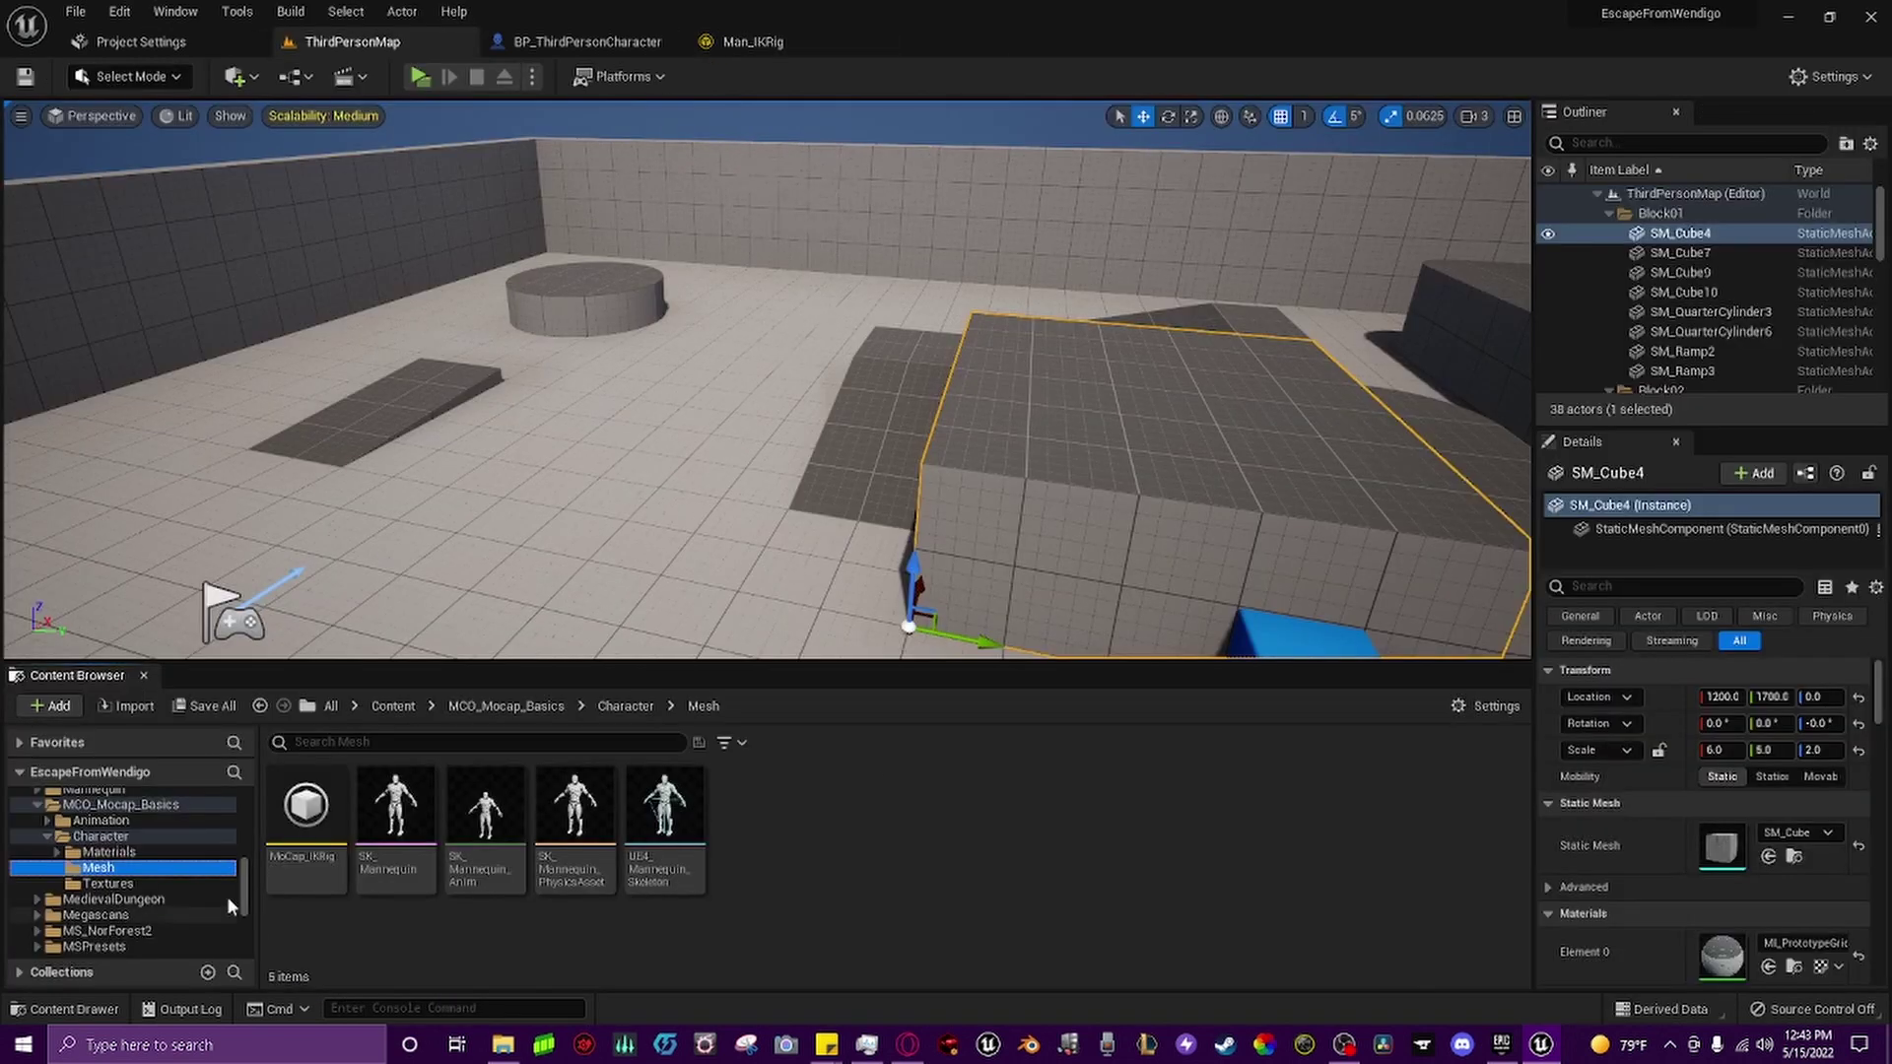
{"action": "double_click", "coordinate": [302, 804]}
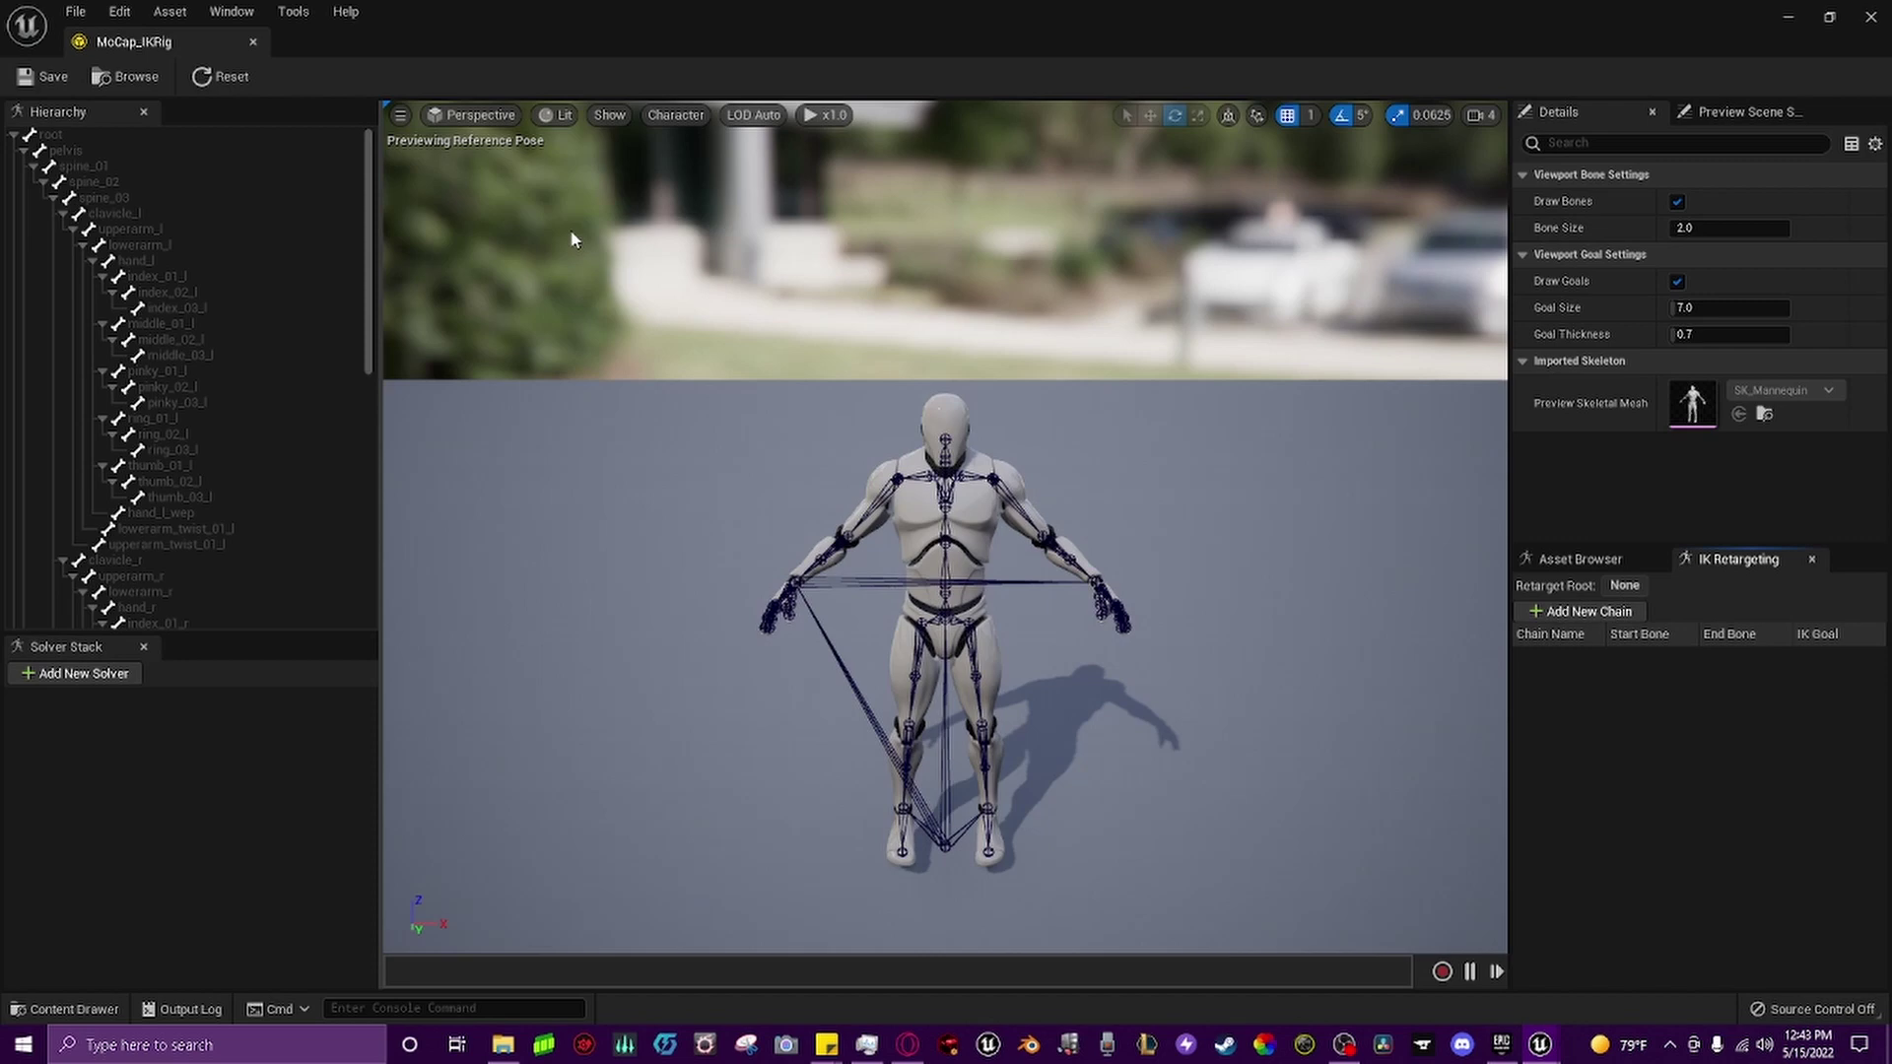
{"action": "left_click_drag", "start_coordinate": [185, 41], "coordinate": [949, 44]}
{"action": "left_click", "coordinate": [859, 45]}
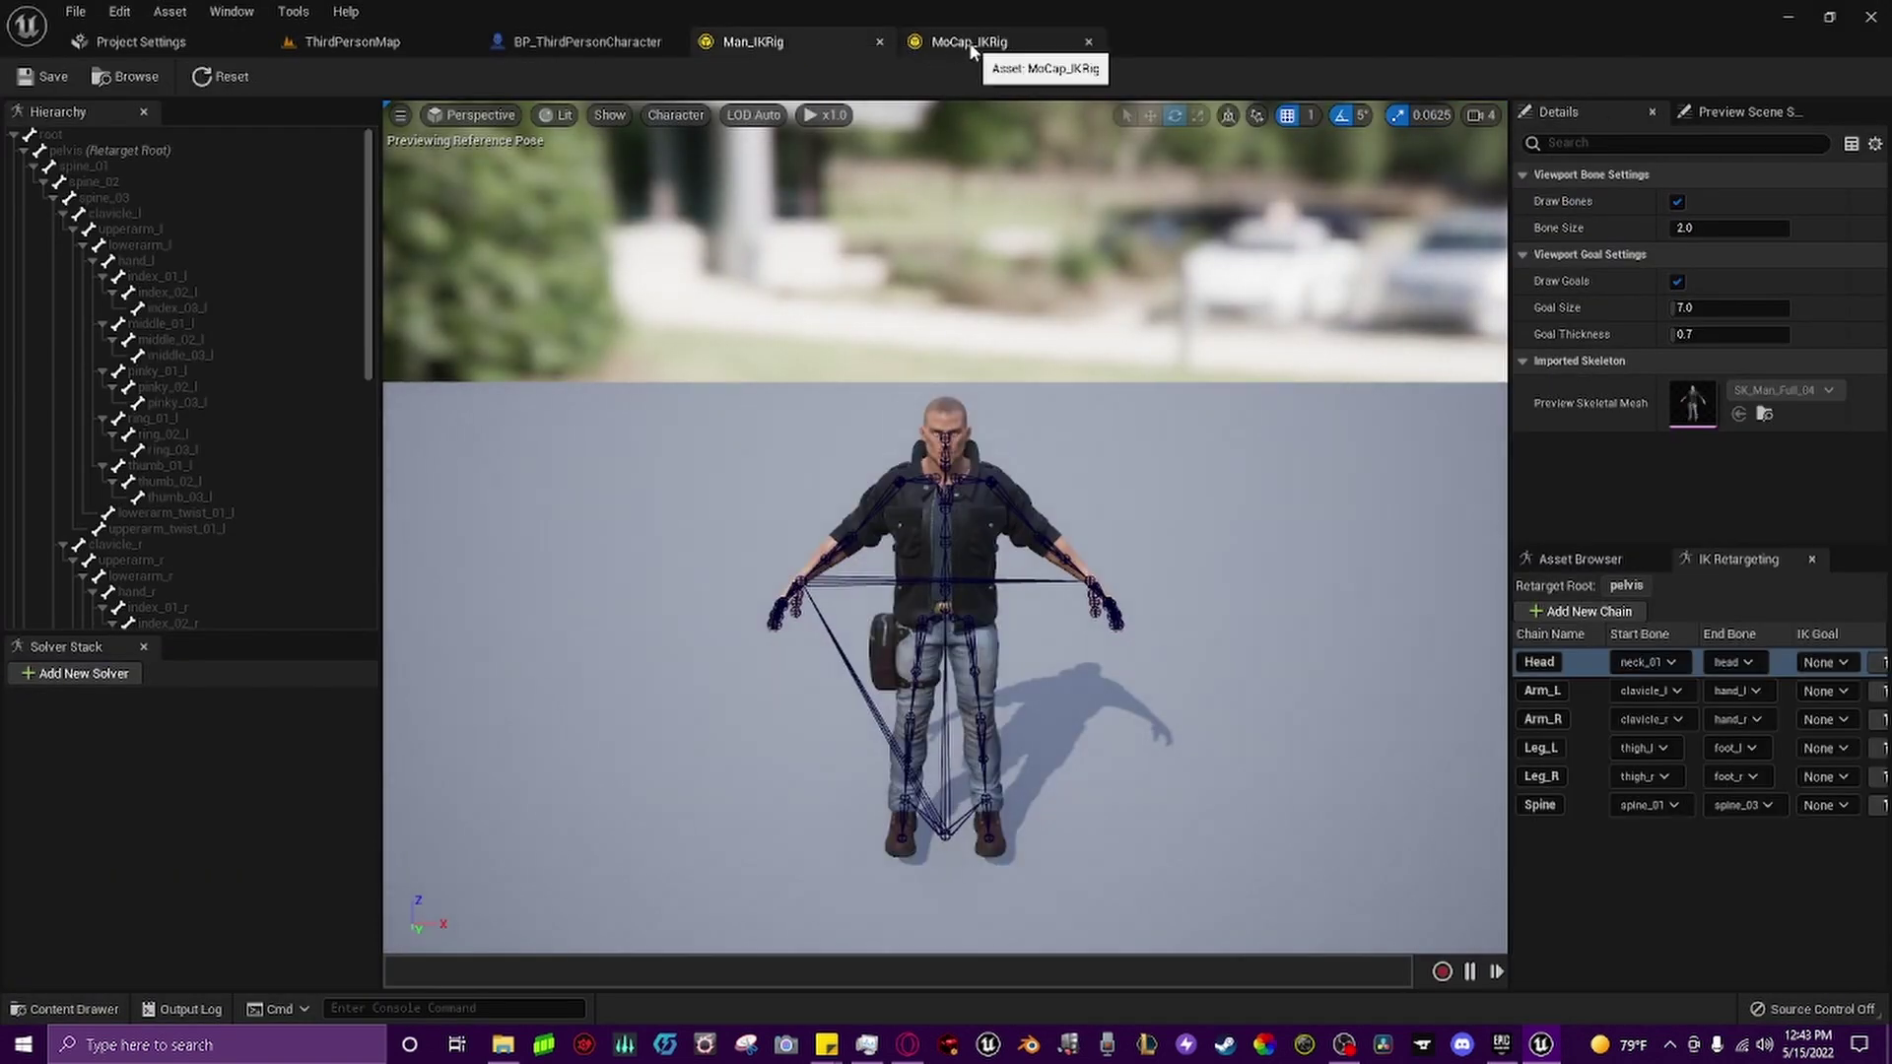
Compare the two rigs and examine the upper arm, hand, head and upper spine bones of Man_IKRig.
{"action": "left_click", "coordinate": [986, 45]}
{"action": "left_click", "coordinate": [807, 38]}
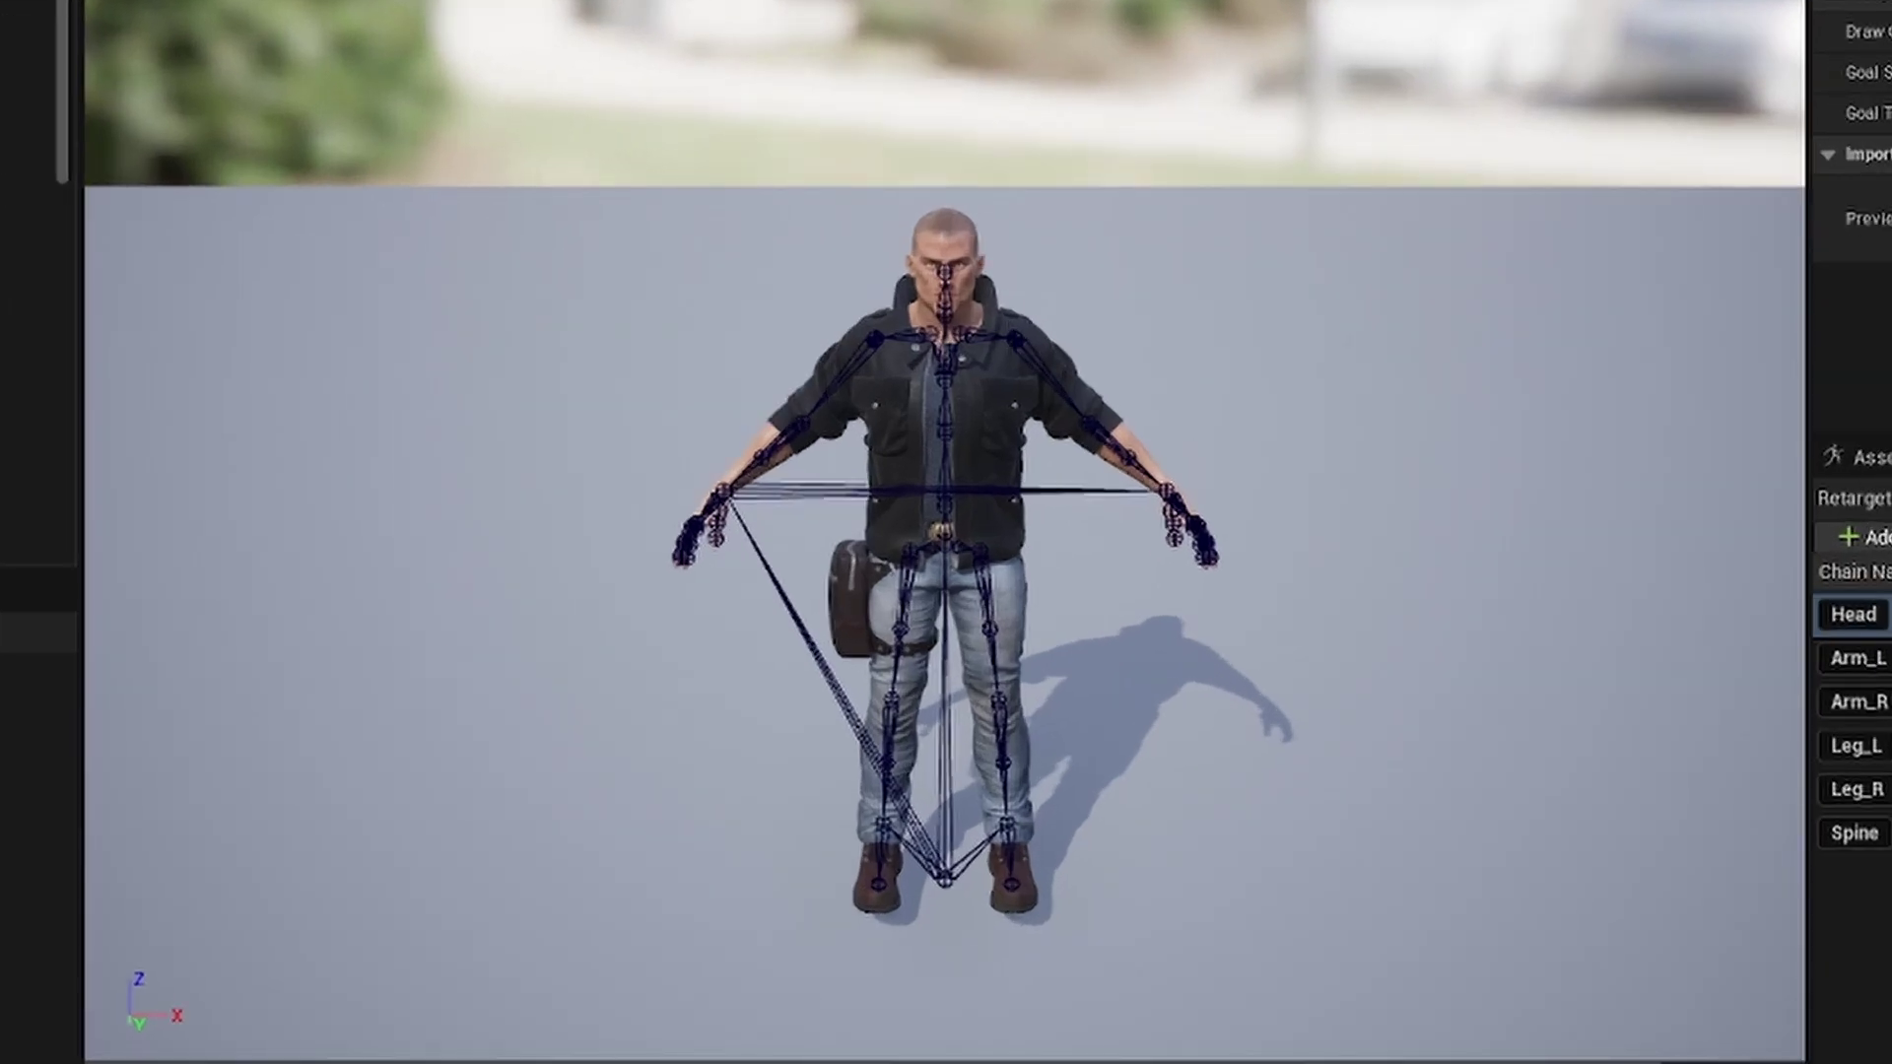
{"action": "left_click", "coordinate": [1045, 481]}
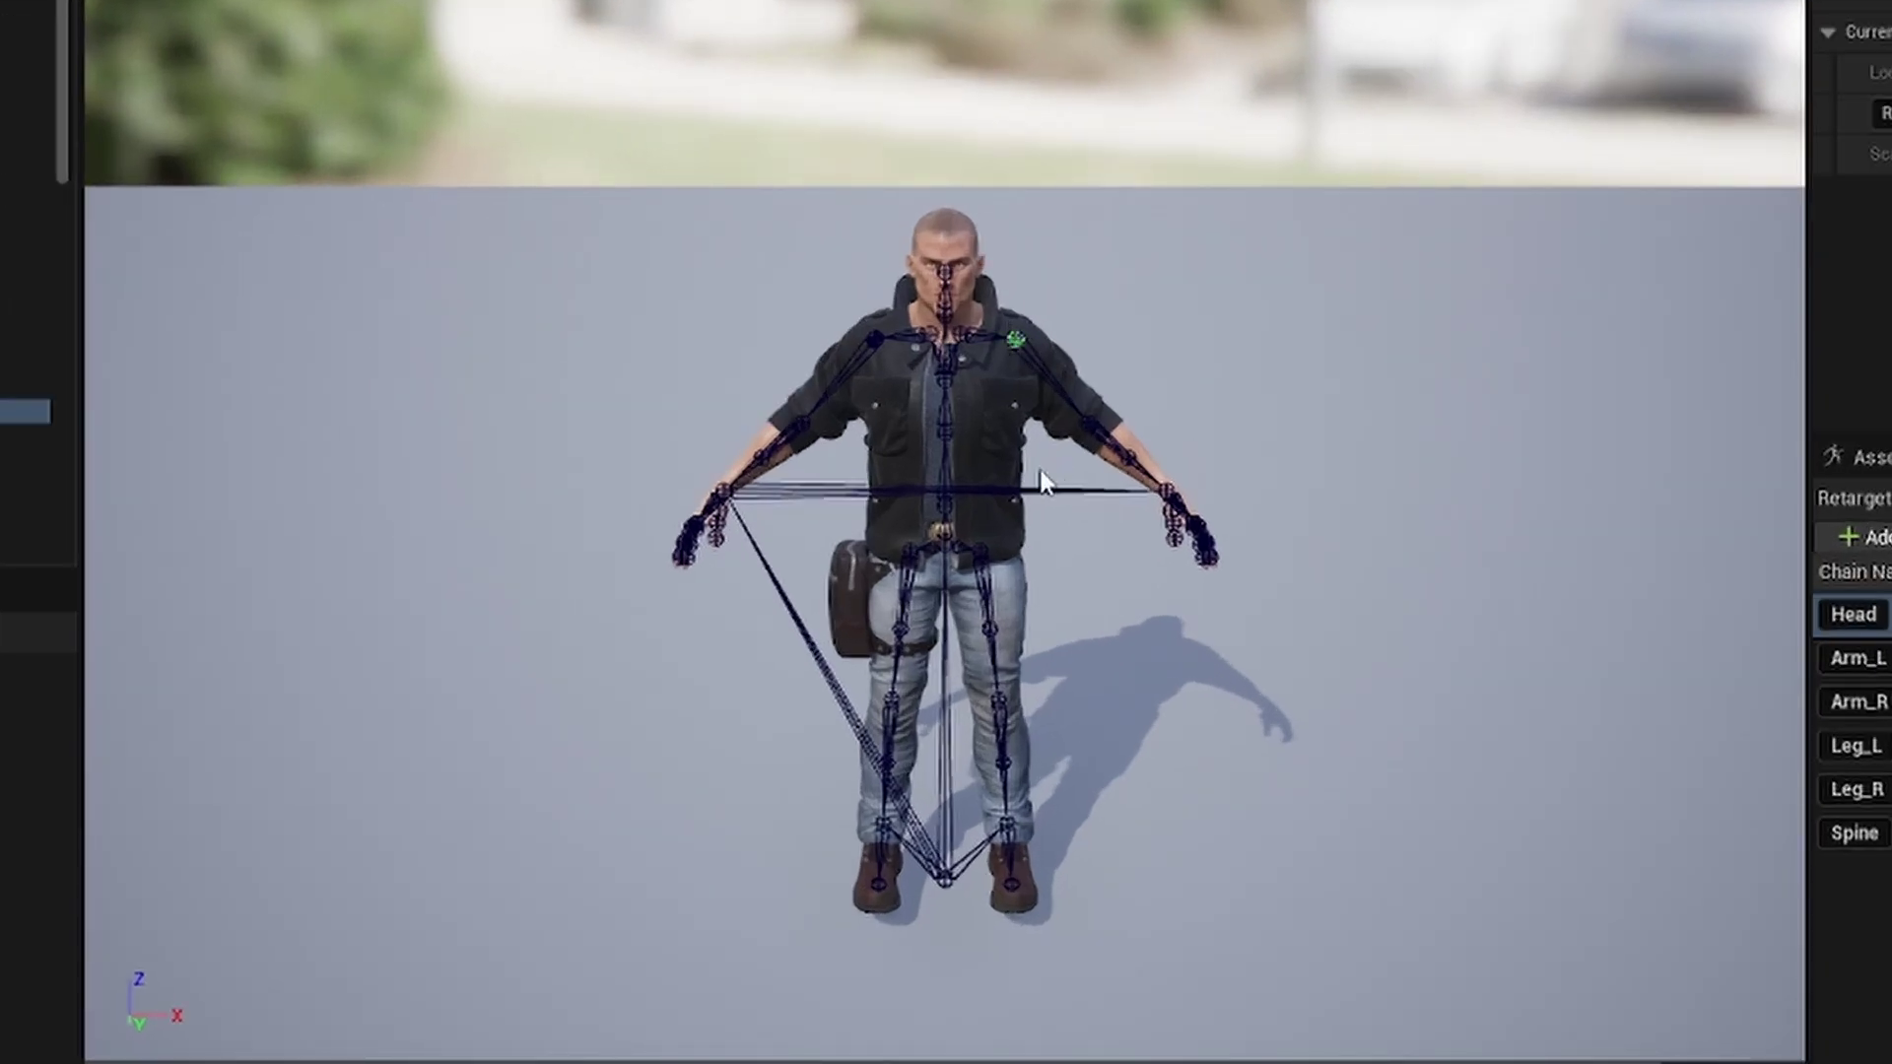
{"action": "left_click", "coordinate": [1172, 503]}
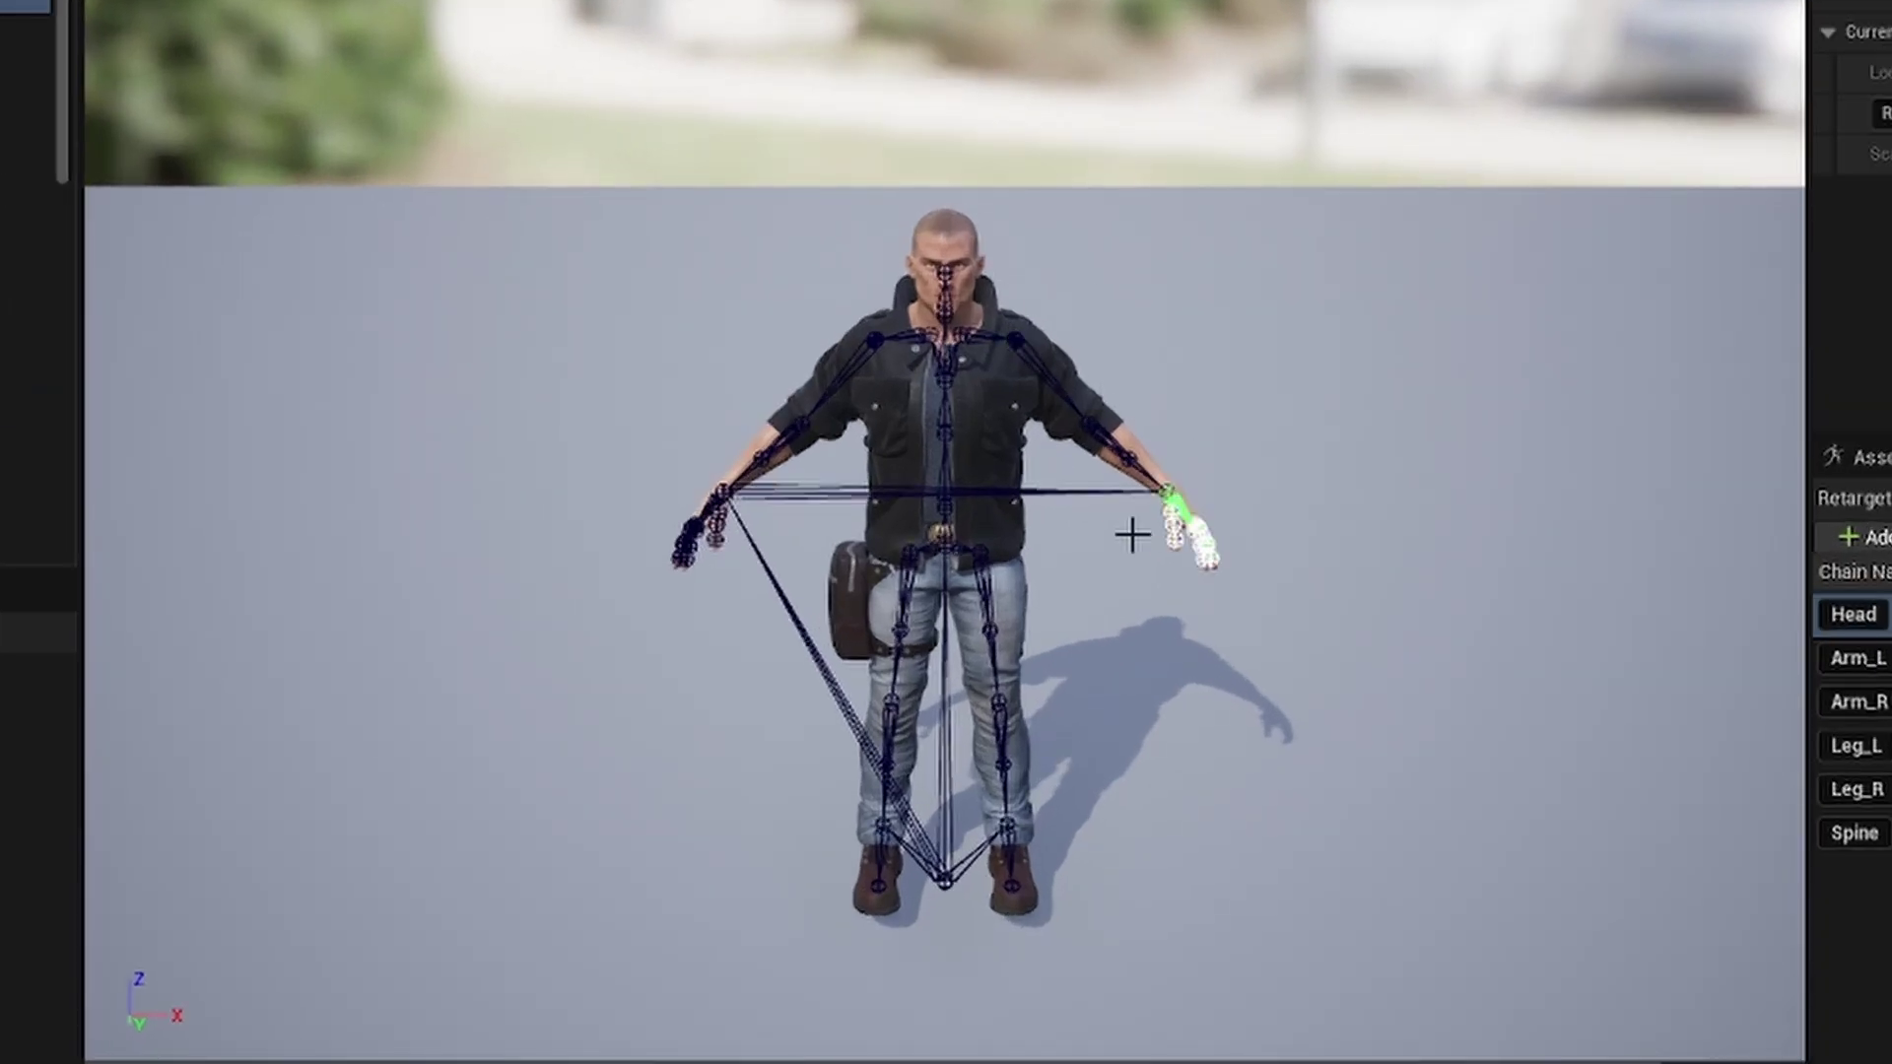
{"action": "left_click", "coordinate": [944, 272]}
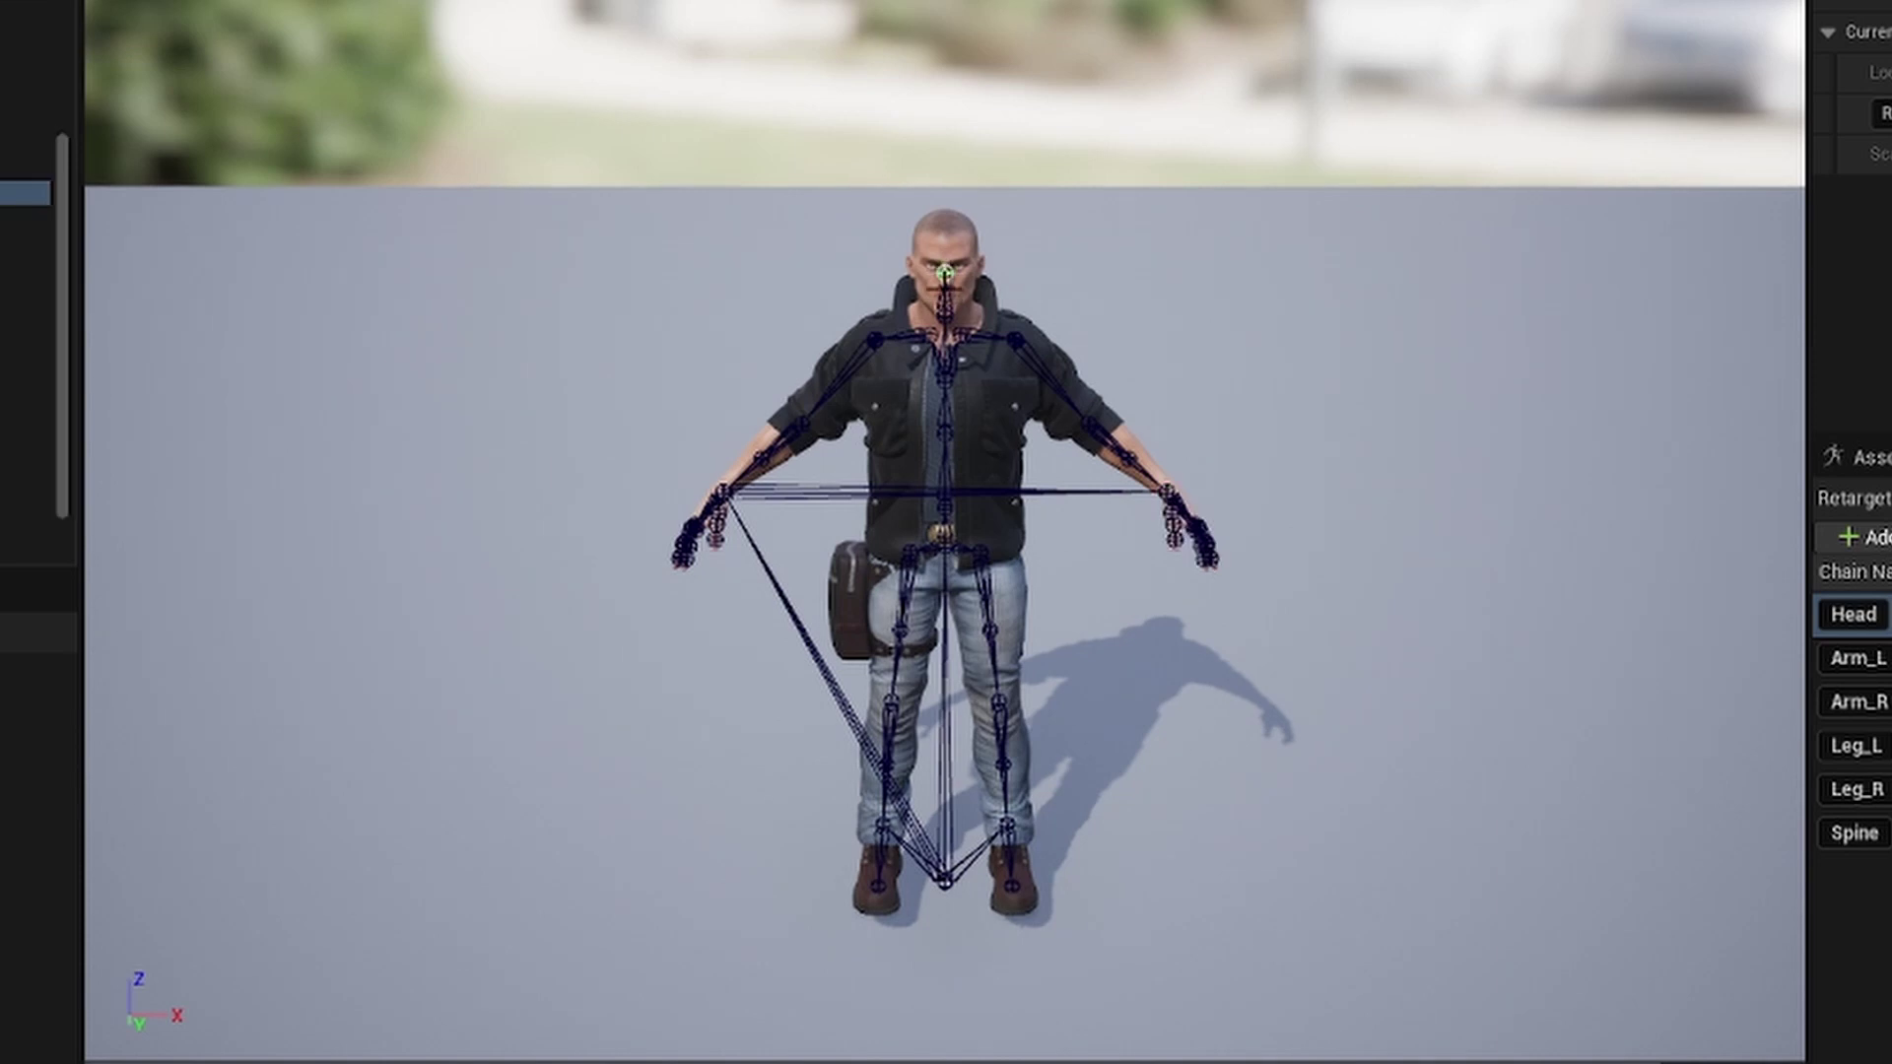
{"action": "left_click", "coordinate": [944, 357]}
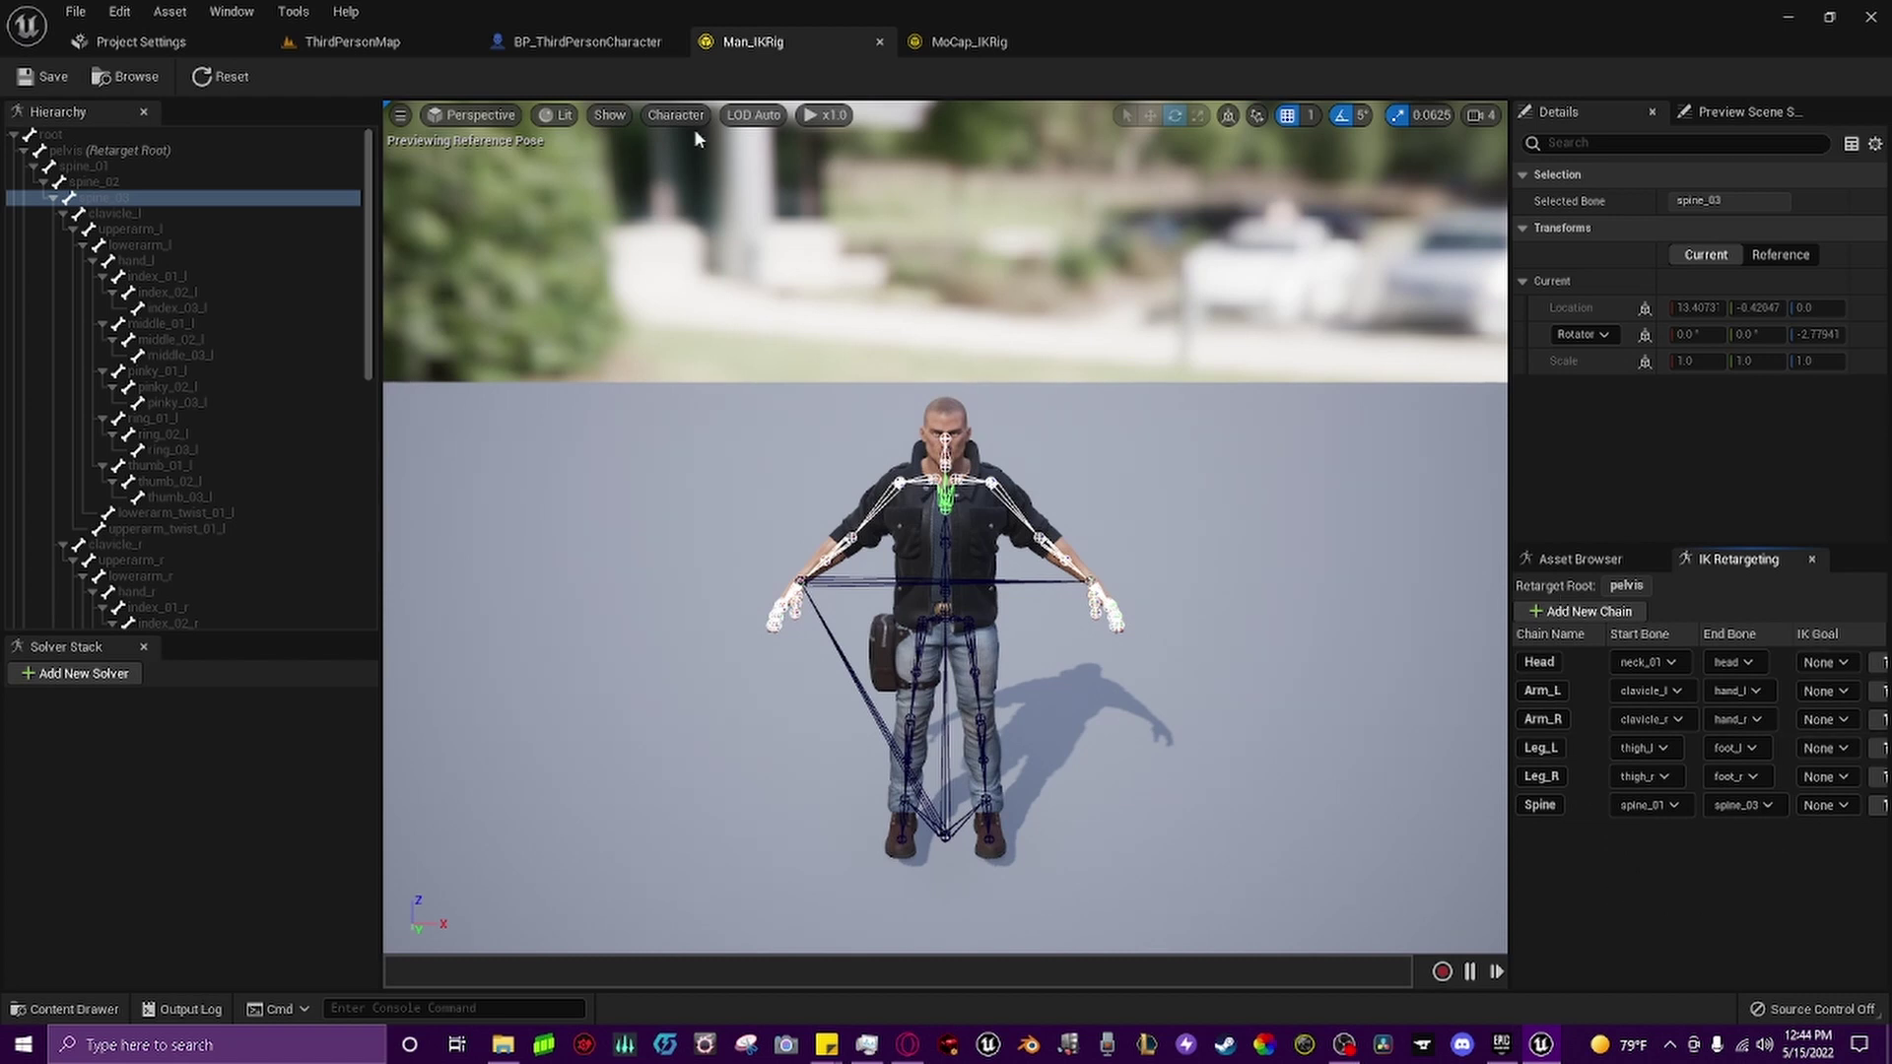
Add six retarget chains to MoCap_IKRig: Head, Arm_L, Arm_R, Leg_L, Leg_R and Spine.
{"action": "left_click", "coordinate": [956, 43]}
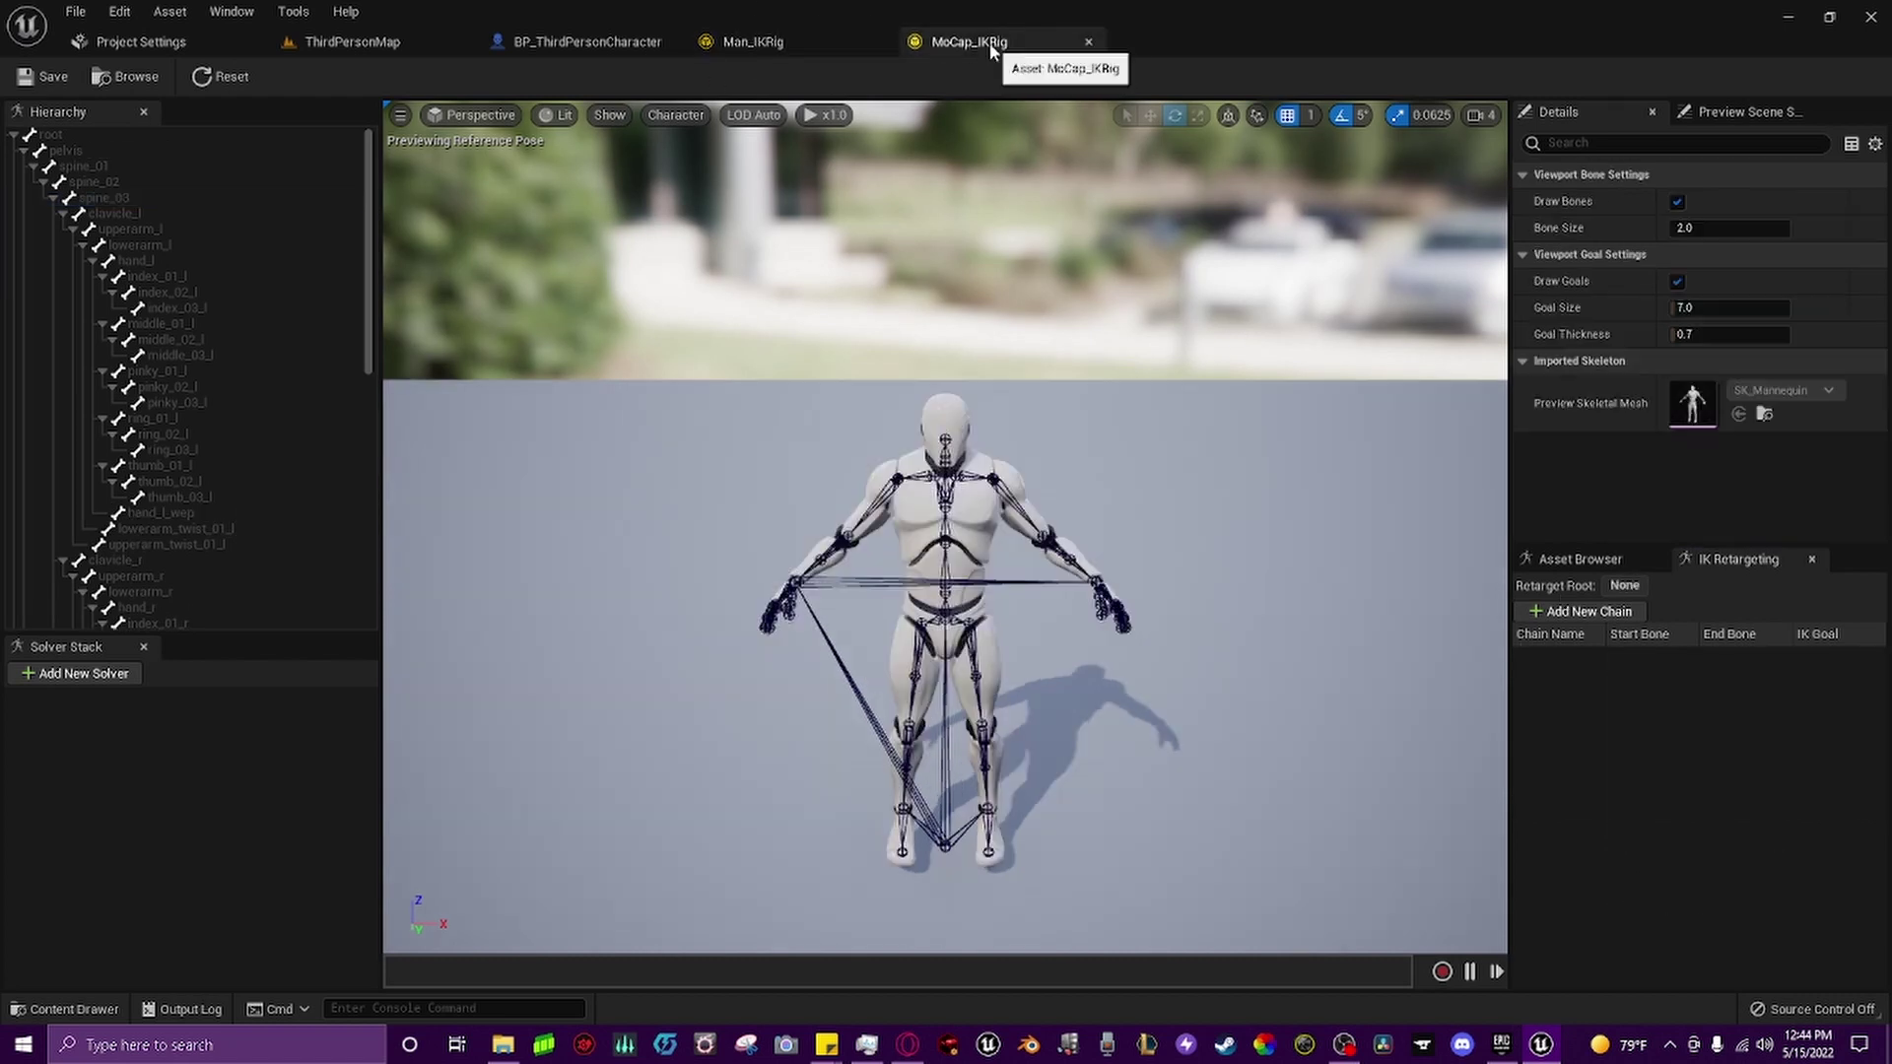
{"action": "left_click", "coordinate": [1585, 612]}
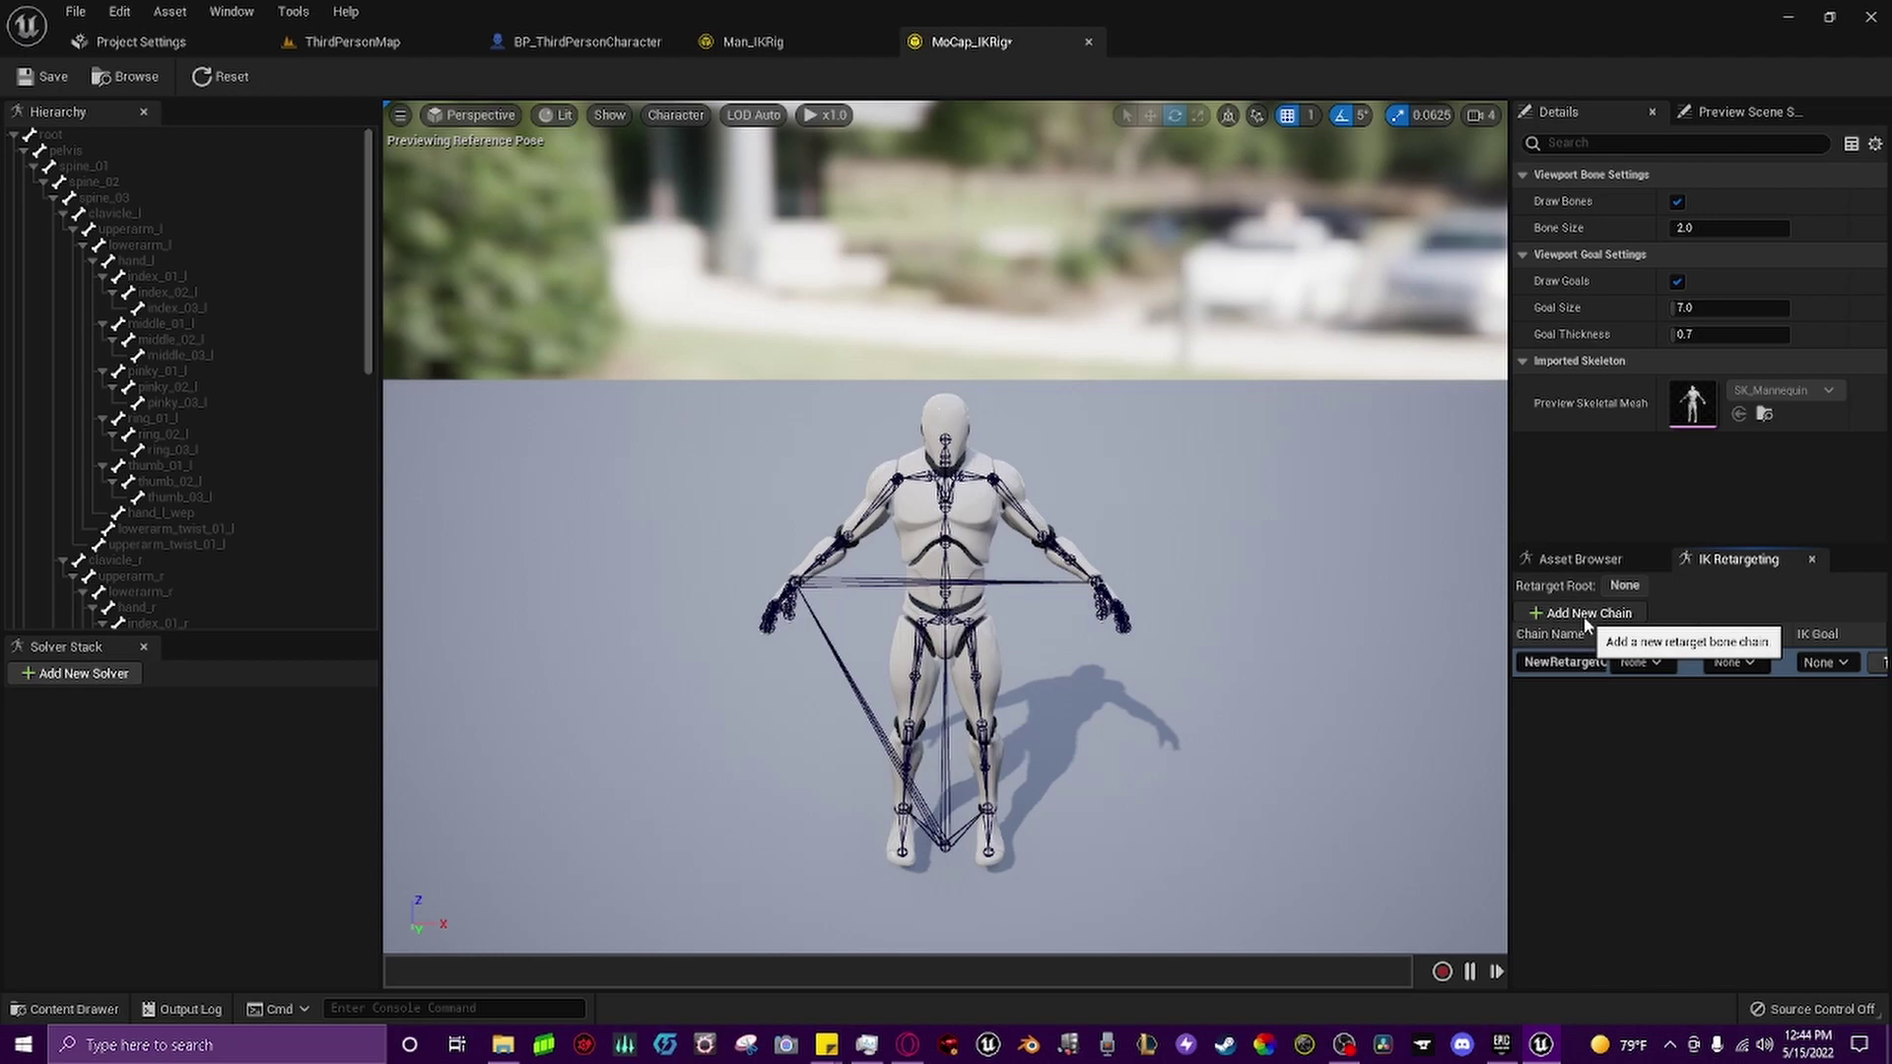
{"action": "left_click", "coordinate": [1585, 612]}
{"action": "left_click", "coordinate": [1585, 612]}
{"action": "left_click", "coordinate": [1585, 612]}
{"action": "left_click", "coordinate": [1584, 613]}
{"action": "left_click", "coordinate": [1585, 612]}
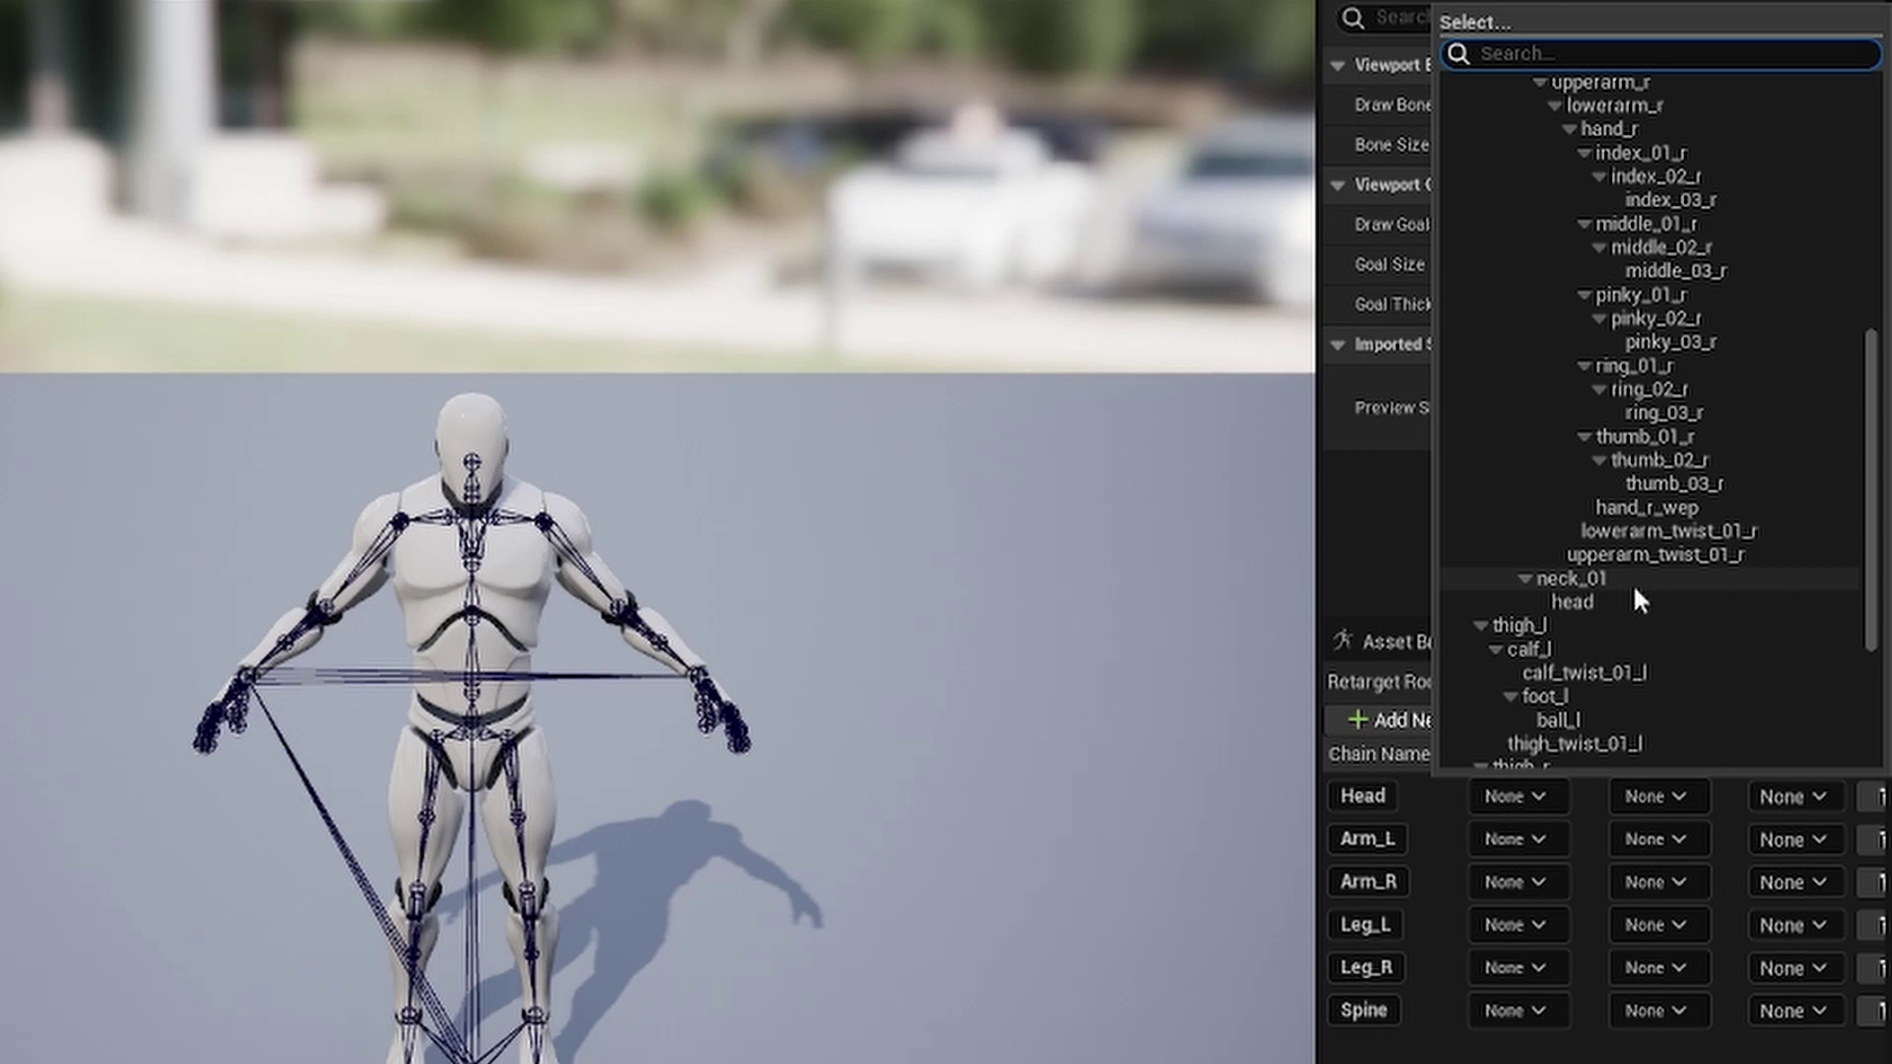
Set the Head chain's start bone to neck_01 and its end bone to head.
{"action": "left_click", "coordinate": [1640, 583]}
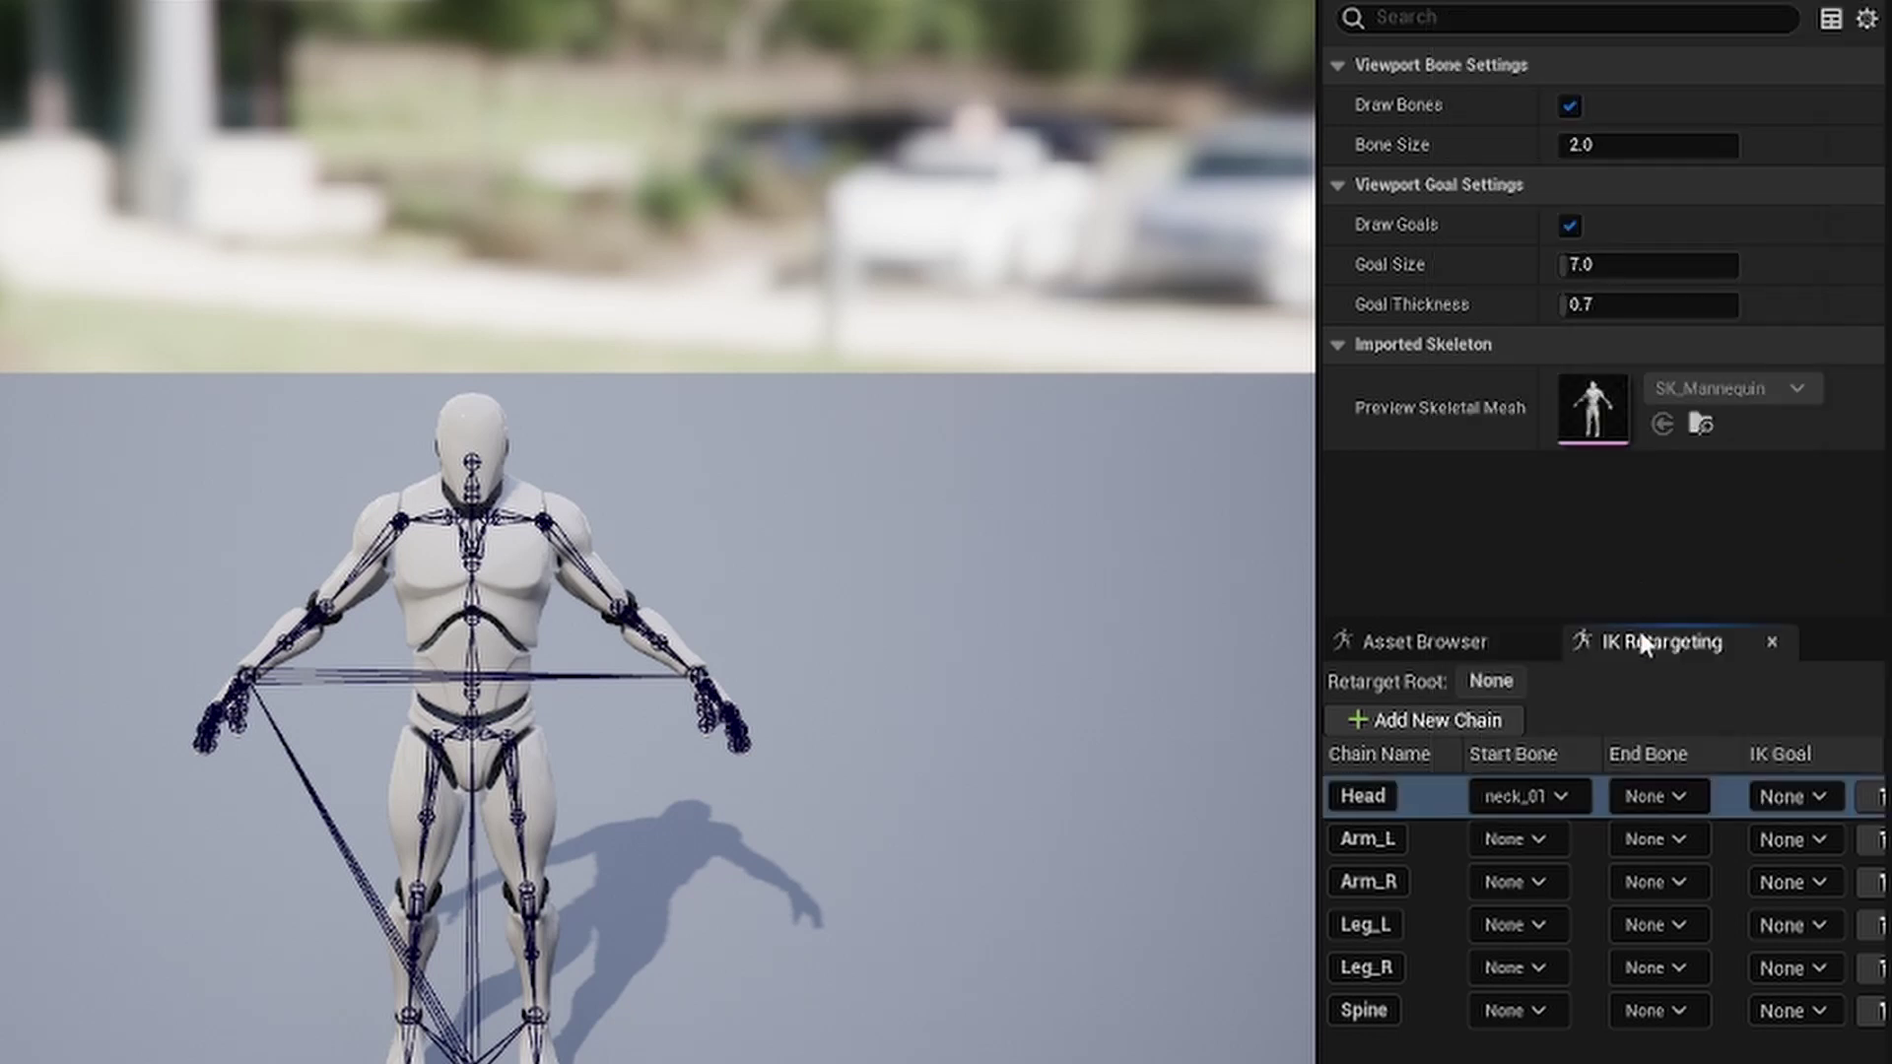
{"action": "left_click", "coordinate": [1658, 795]}
{"action": "scroll", "coordinate": [1687, 695], "scroll_direction": "down", "scroll_amount": 10}
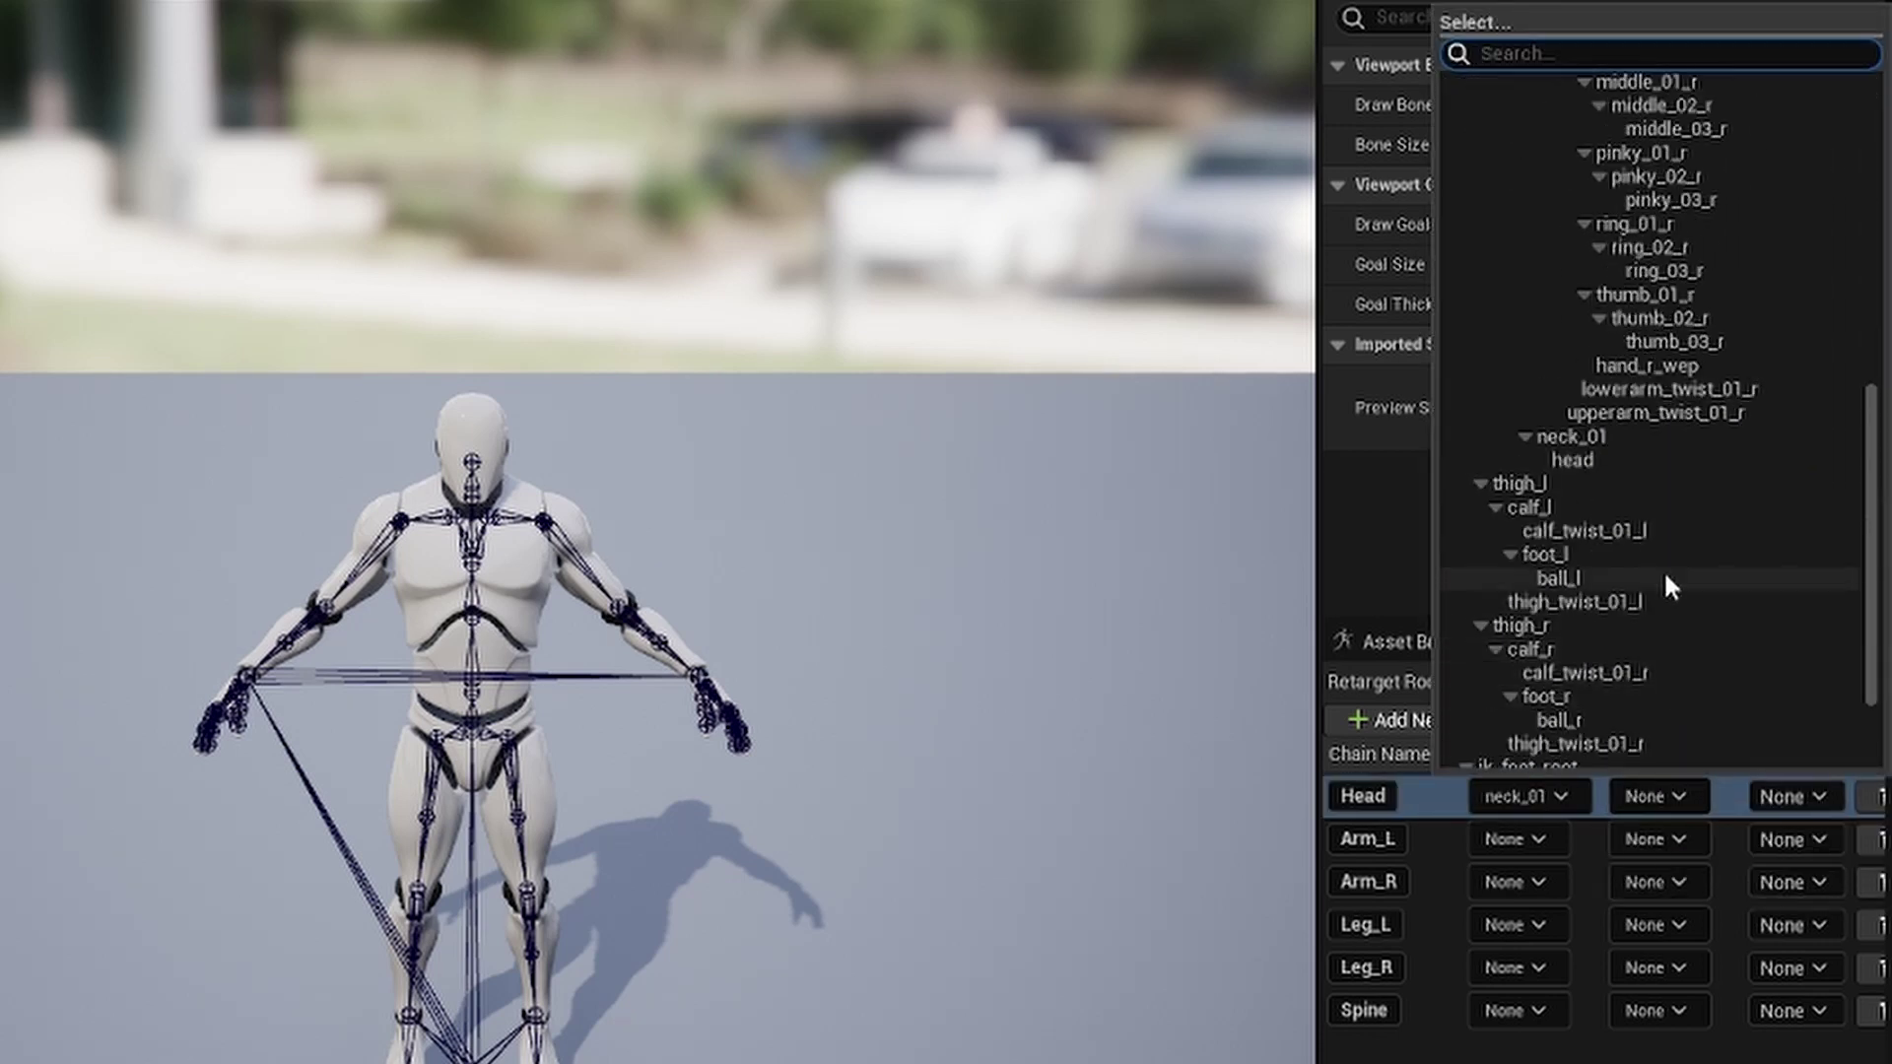
{"action": "left_click", "coordinate": [1591, 455]}
Set the Arm_L chain to start at clavicle_l and end at hand_l.
{"action": "left_click", "coordinate": [1514, 839]}
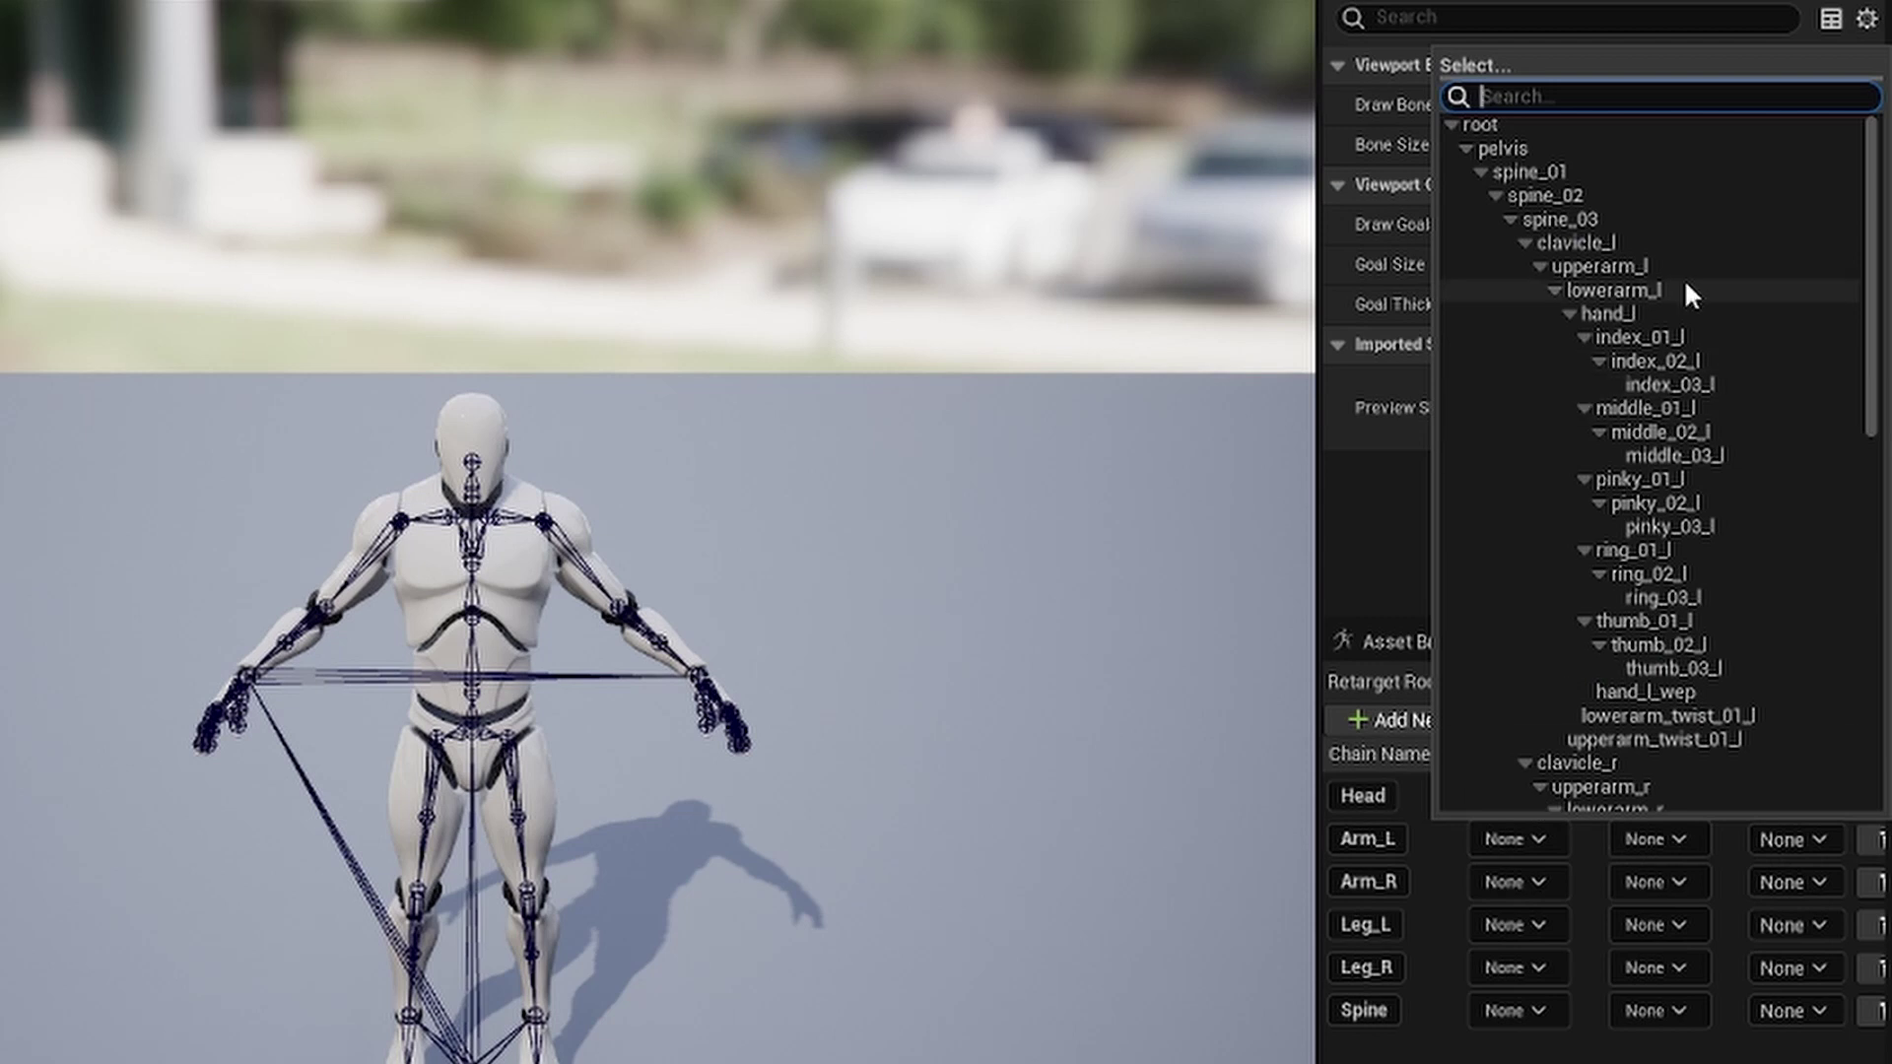
{"action": "left_click", "coordinate": [1640, 243]}
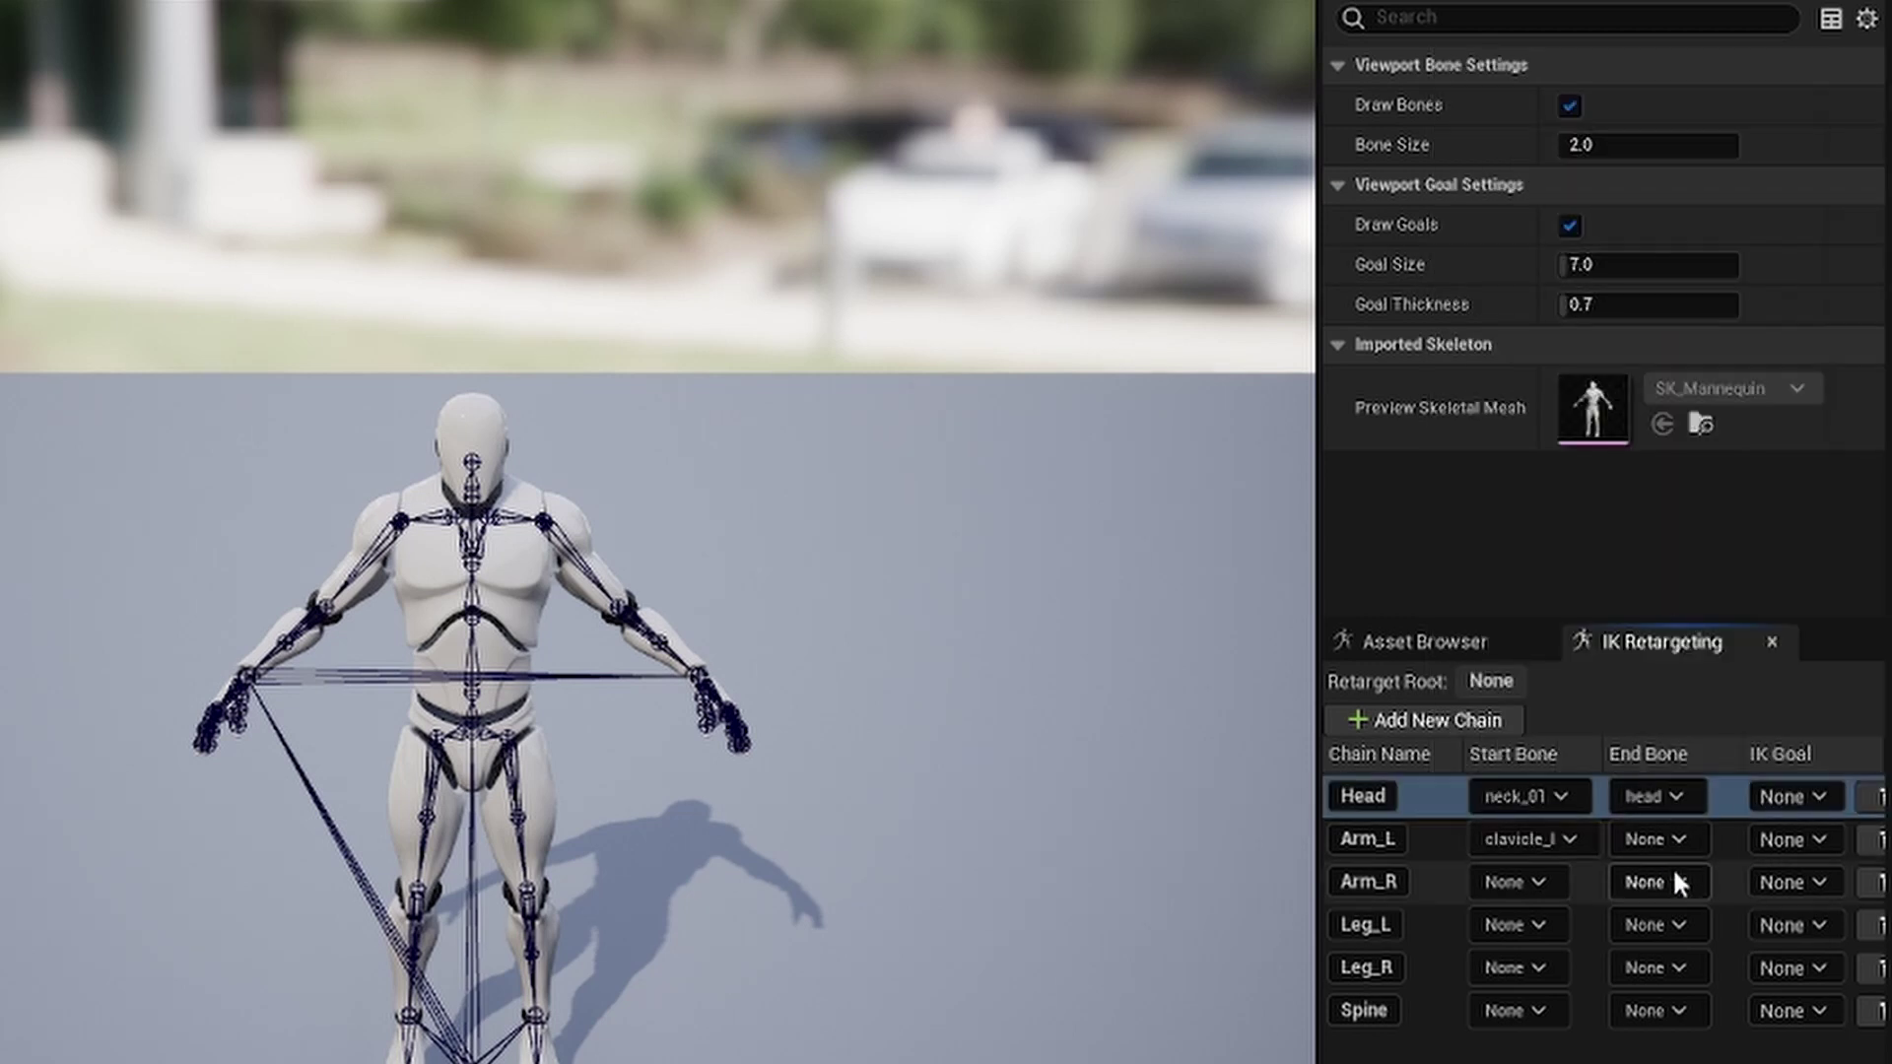
{"action": "left_click", "coordinate": [1676, 839]}
{"action": "left_click", "coordinate": [1656, 311]}
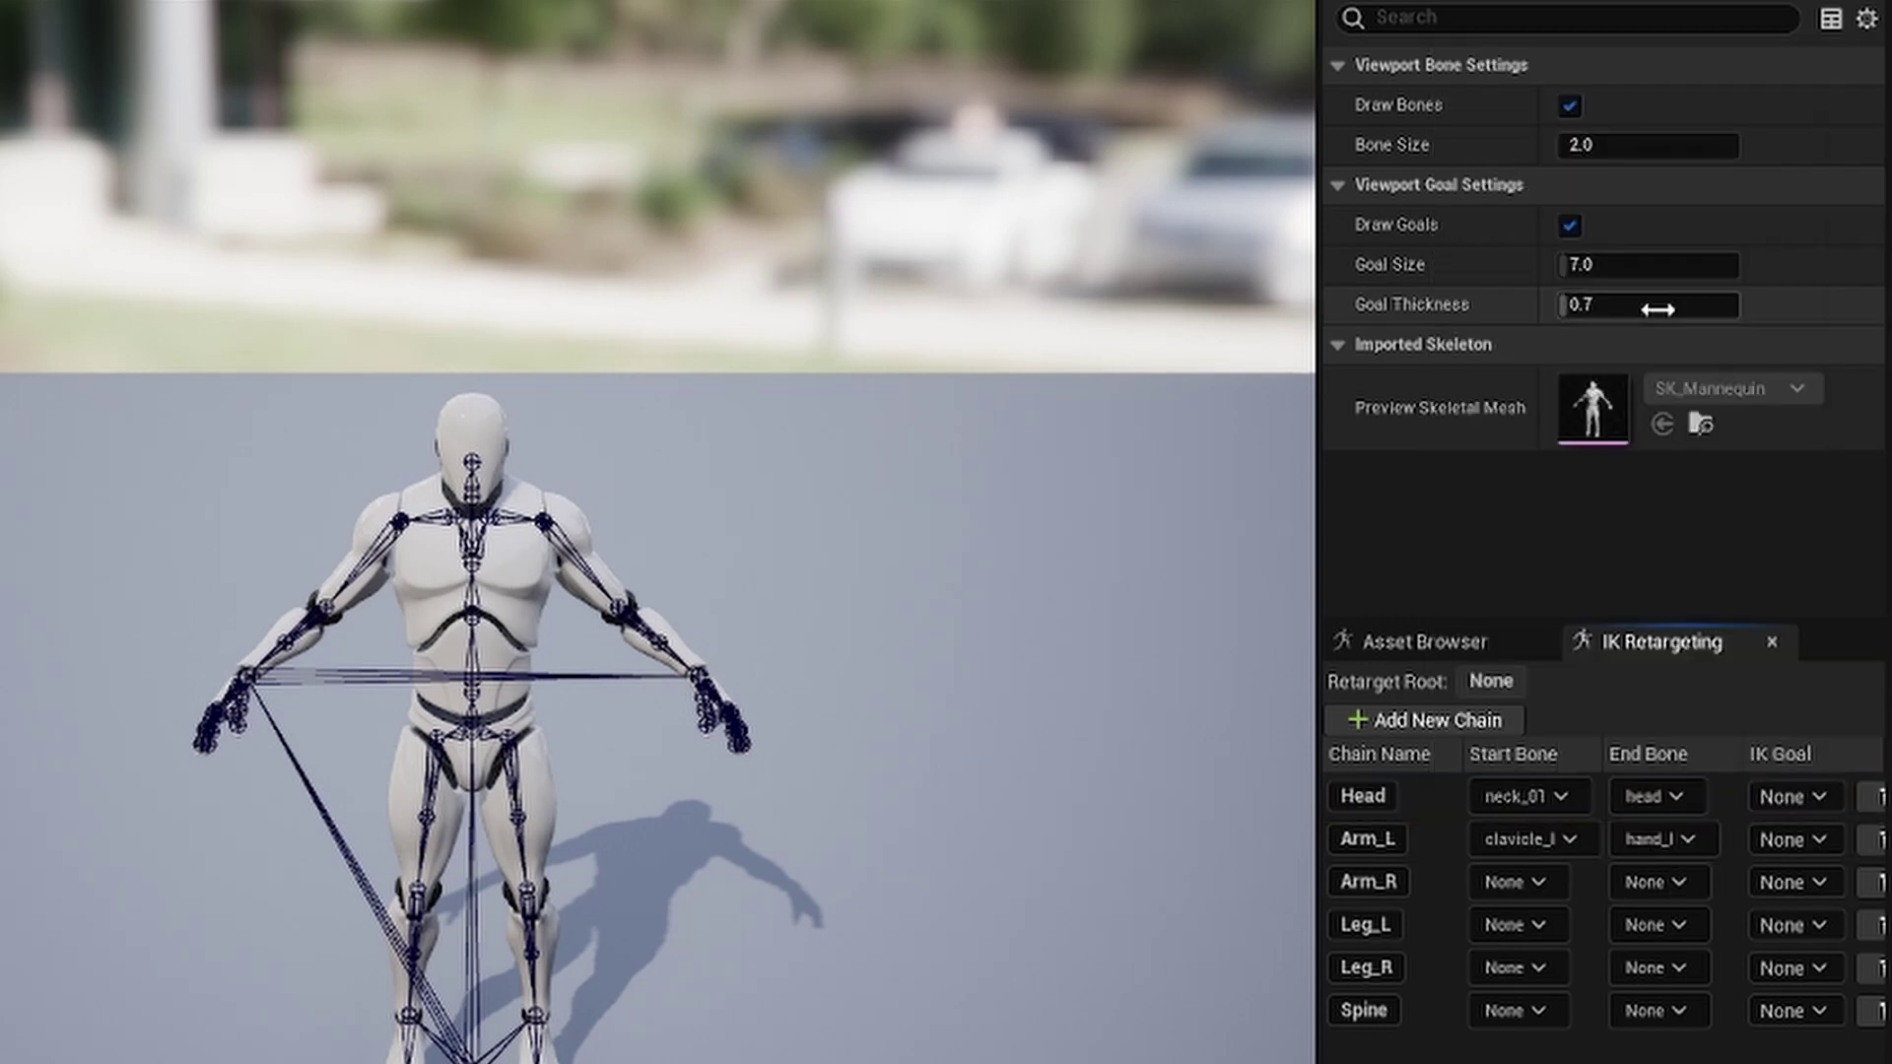
Set the Arm_R chain to start at clavicle_r and end at hand_r.
{"action": "left_click", "coordinate": [1520, 881]}
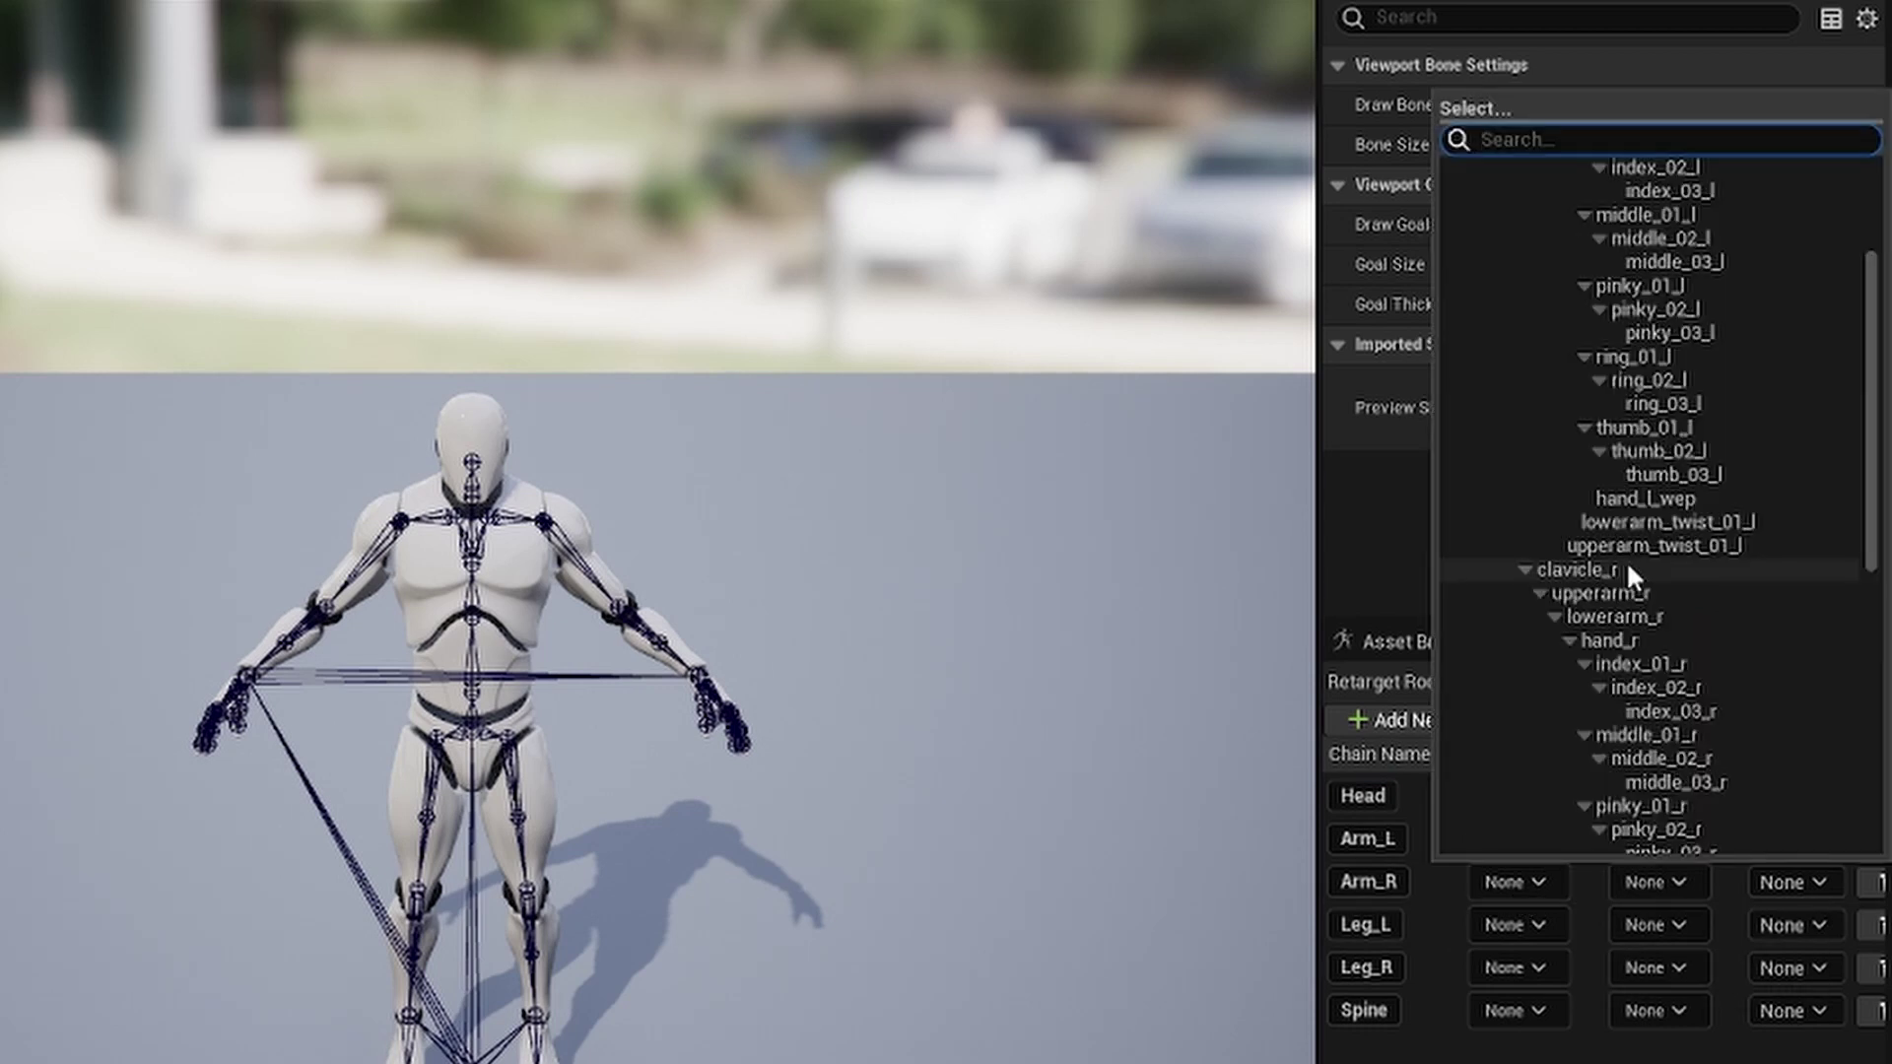
{"action": "left_click", "coordinate": [1627, 572]}
{"action": "left_click", "coordinate": [1682, 880]}
{"action": "scroll", "coordinate": [1653, 651], "scroll_direction": "down", "scroll_amount": 2}
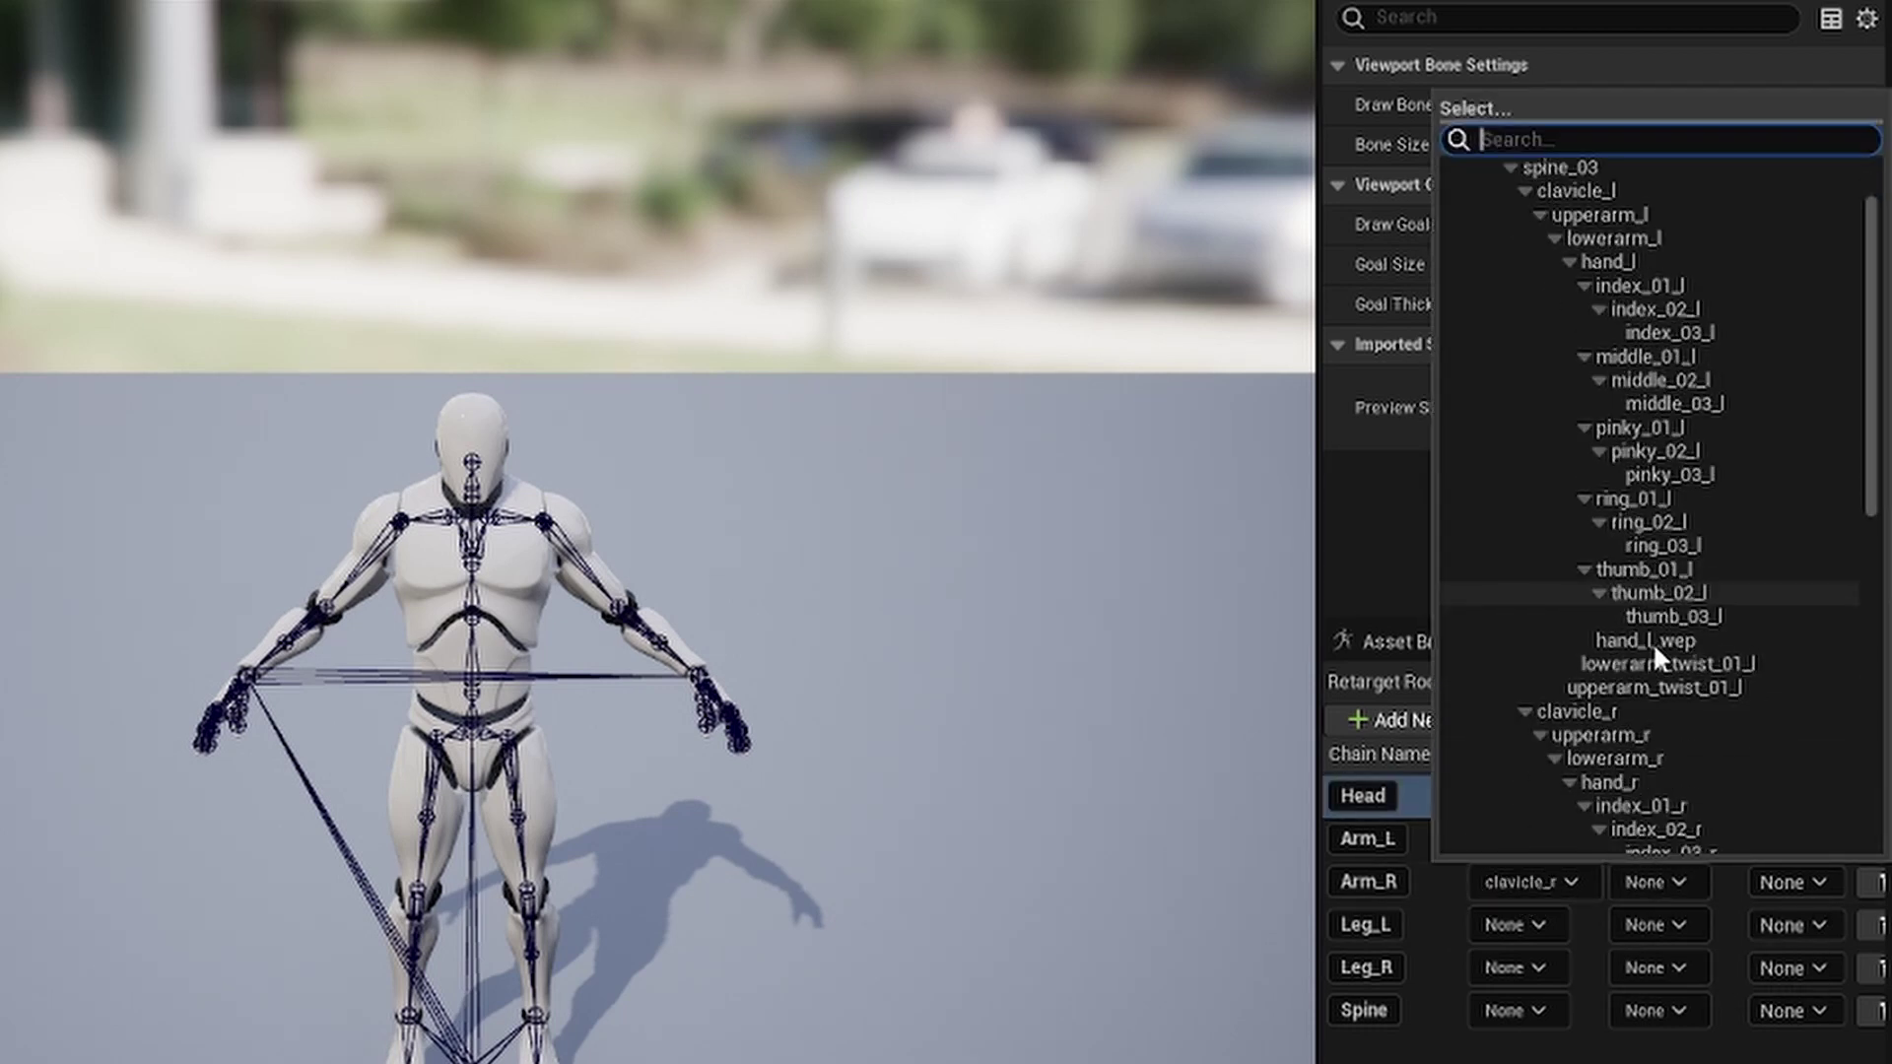
{"action": "scroll", "coordinate": [1653, 642], "scroll_direction": "down", "scroll_amount": 3}
{"action": "left_click", "coordinate": [1653, 639]}
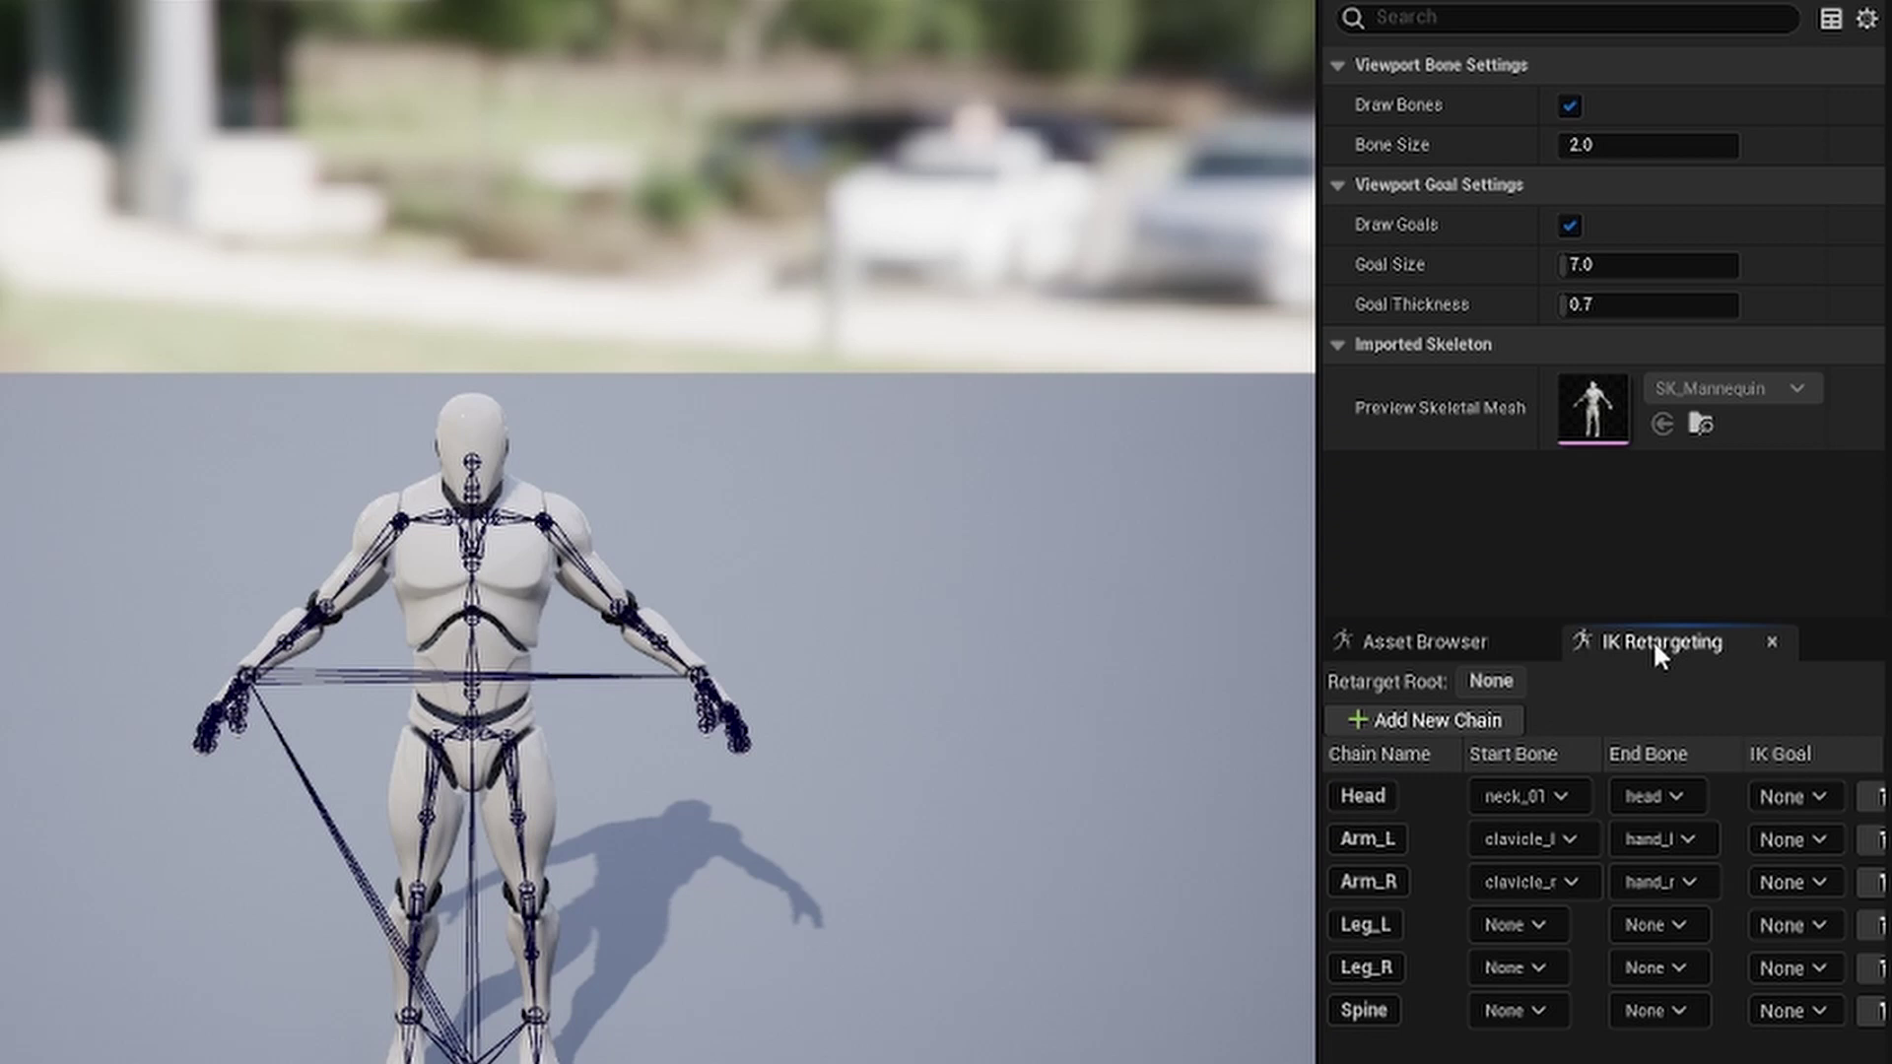
Set the Leg_L chain to start at thigh_l and end at foot_l.
{"action": "left_click", "coordinate": [1541, 924]}
{"action": "scroll", "coordinate": [1628, 608], "scroll_direction": "down", "scroll_amount": 5}
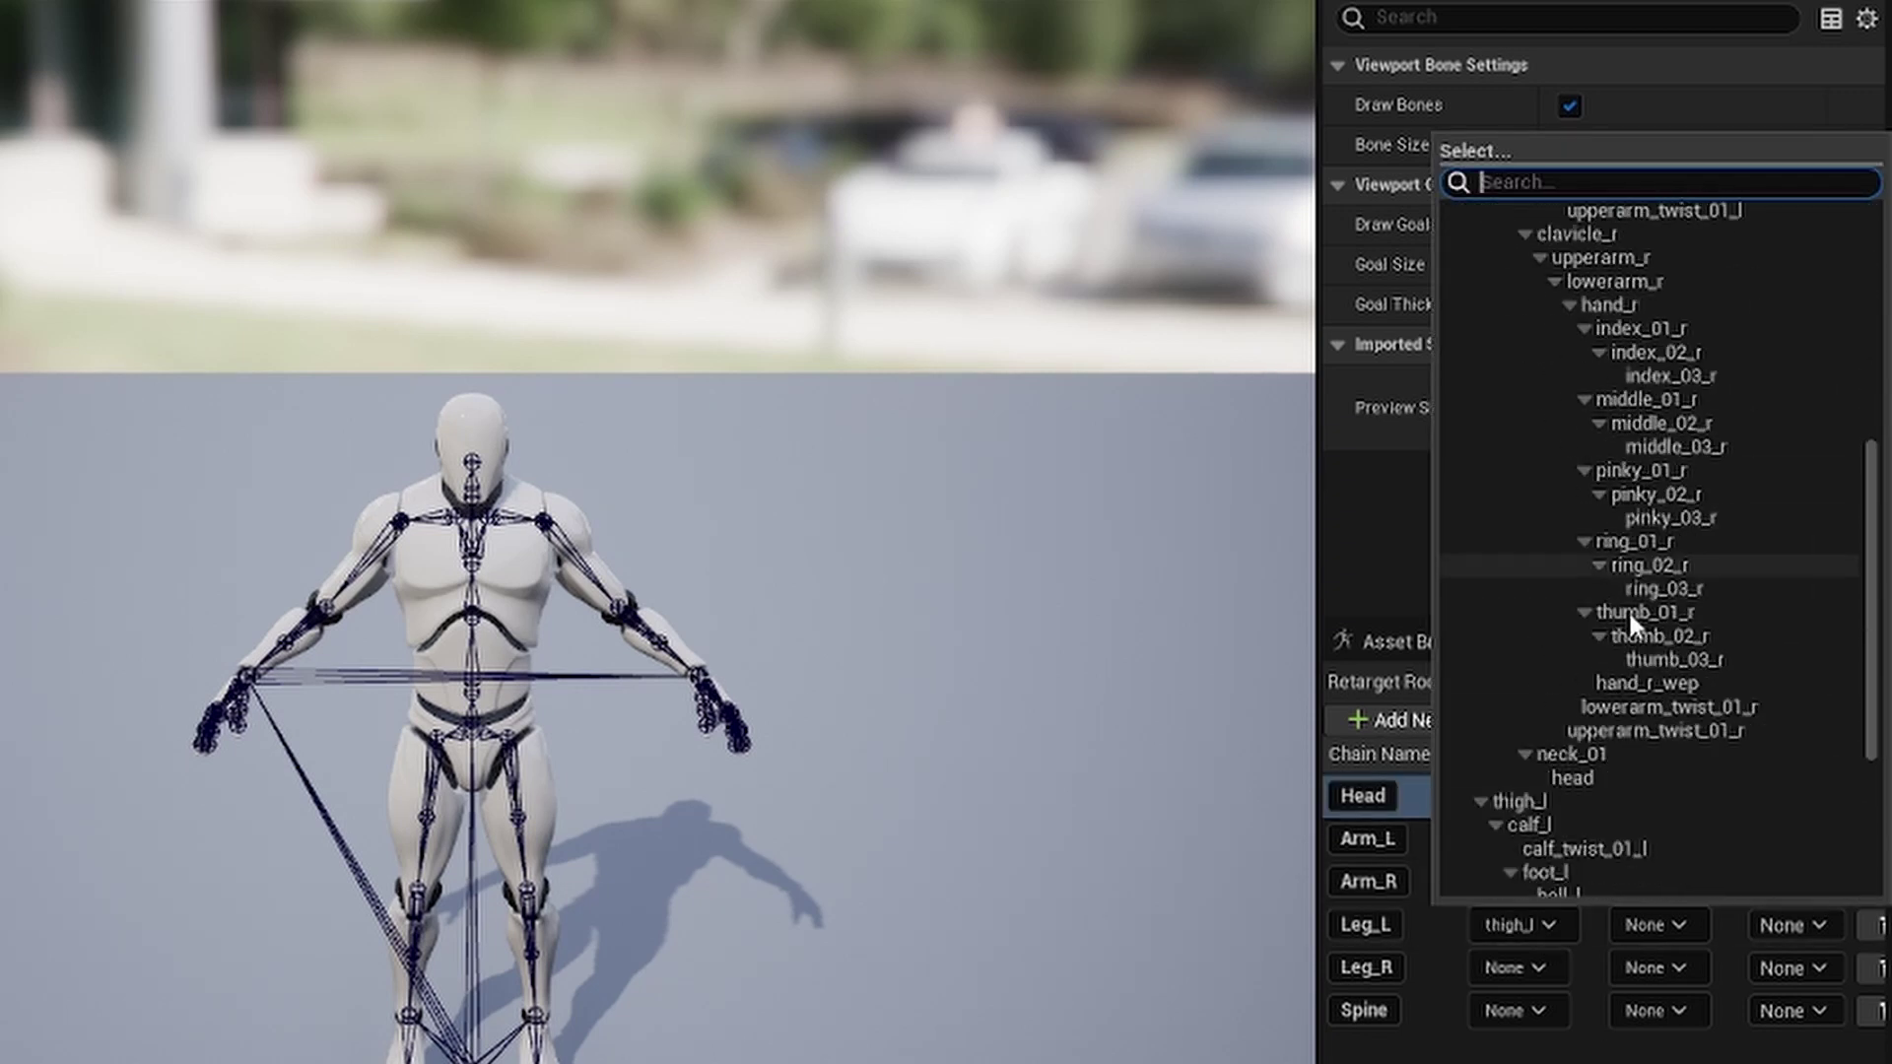
{"action": "scroll", "coordinate": [1628, 609], "scroll_direction": "down", "scroll_amount": 5}
{"action": "left_click", "coordinate": [1576, 540]}
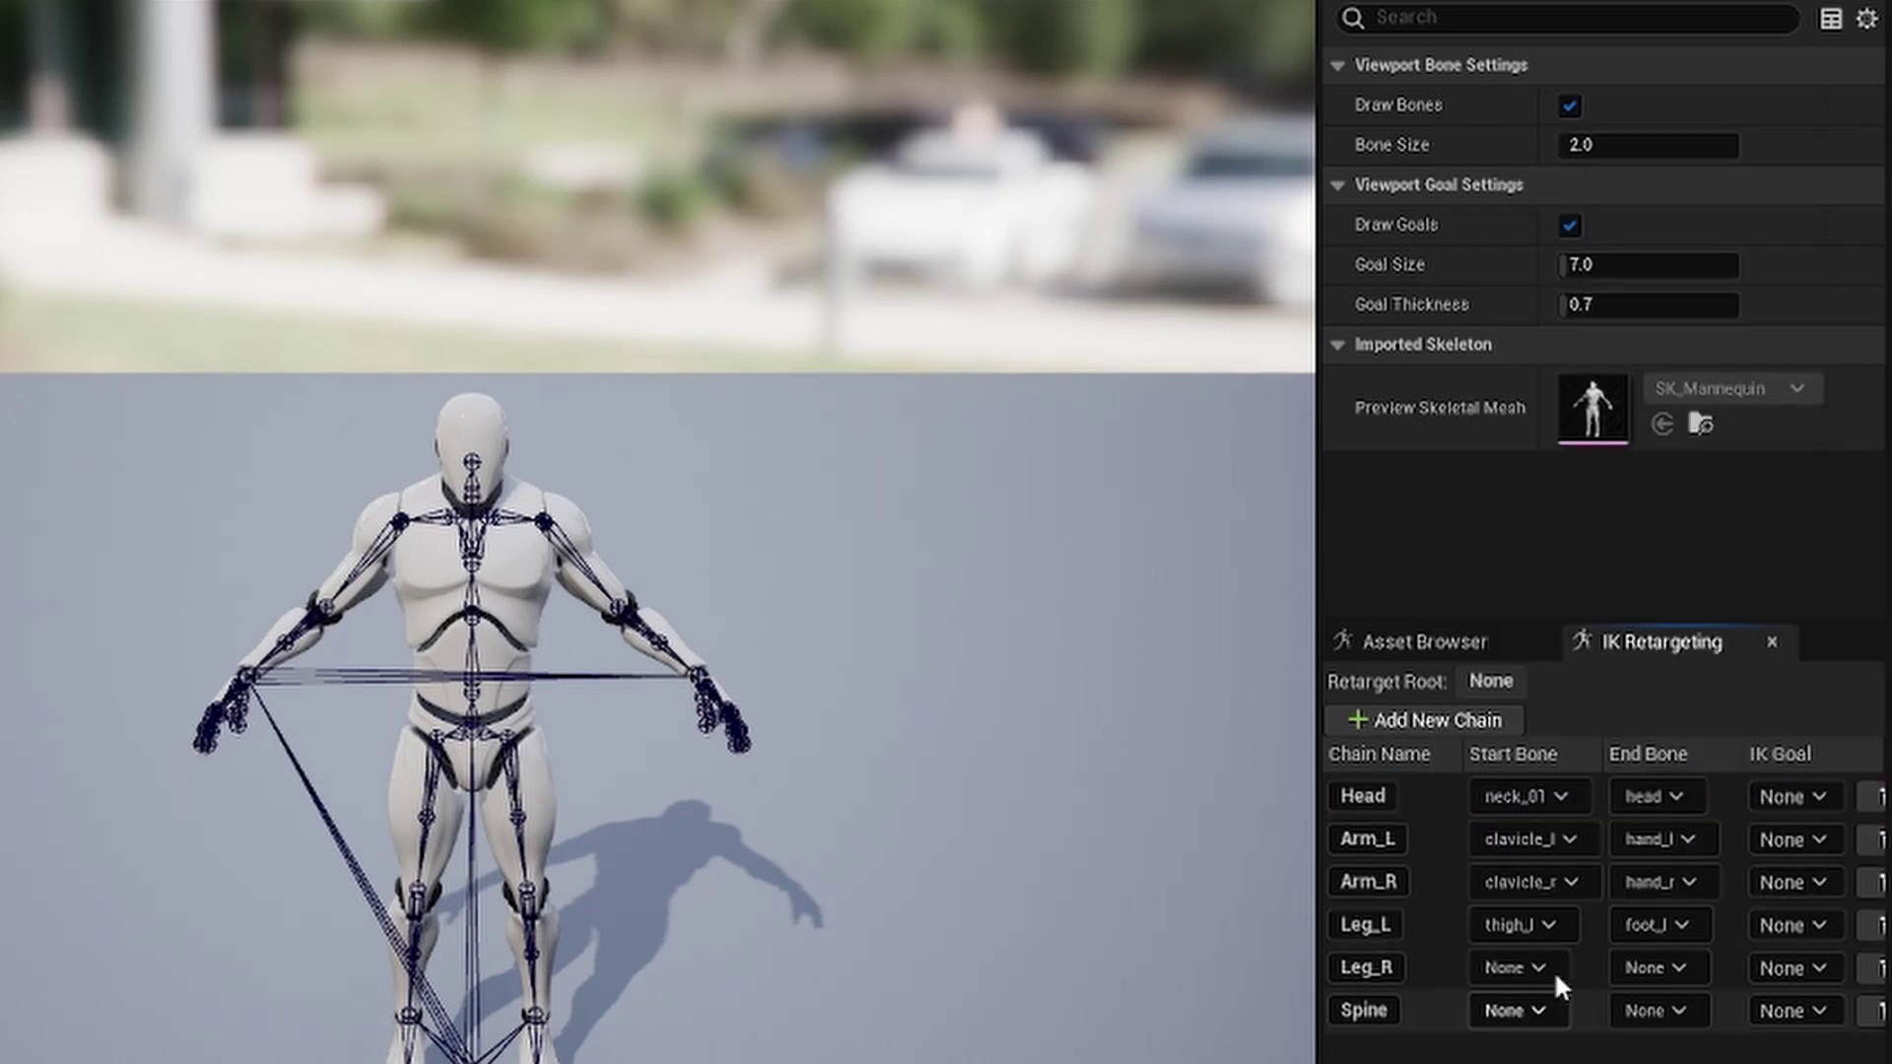
Set the Leg_R chain to start at thigh_r and end at foot_r.
{"action": "left_click", "coordinate": [1553, 970]}
{"action": "scroll", "coordinate": [1607, 720], "scroll_direction": "down", "scroll_amount": 5}
{"action": "left_click", "coordinate": [1535, 641]}
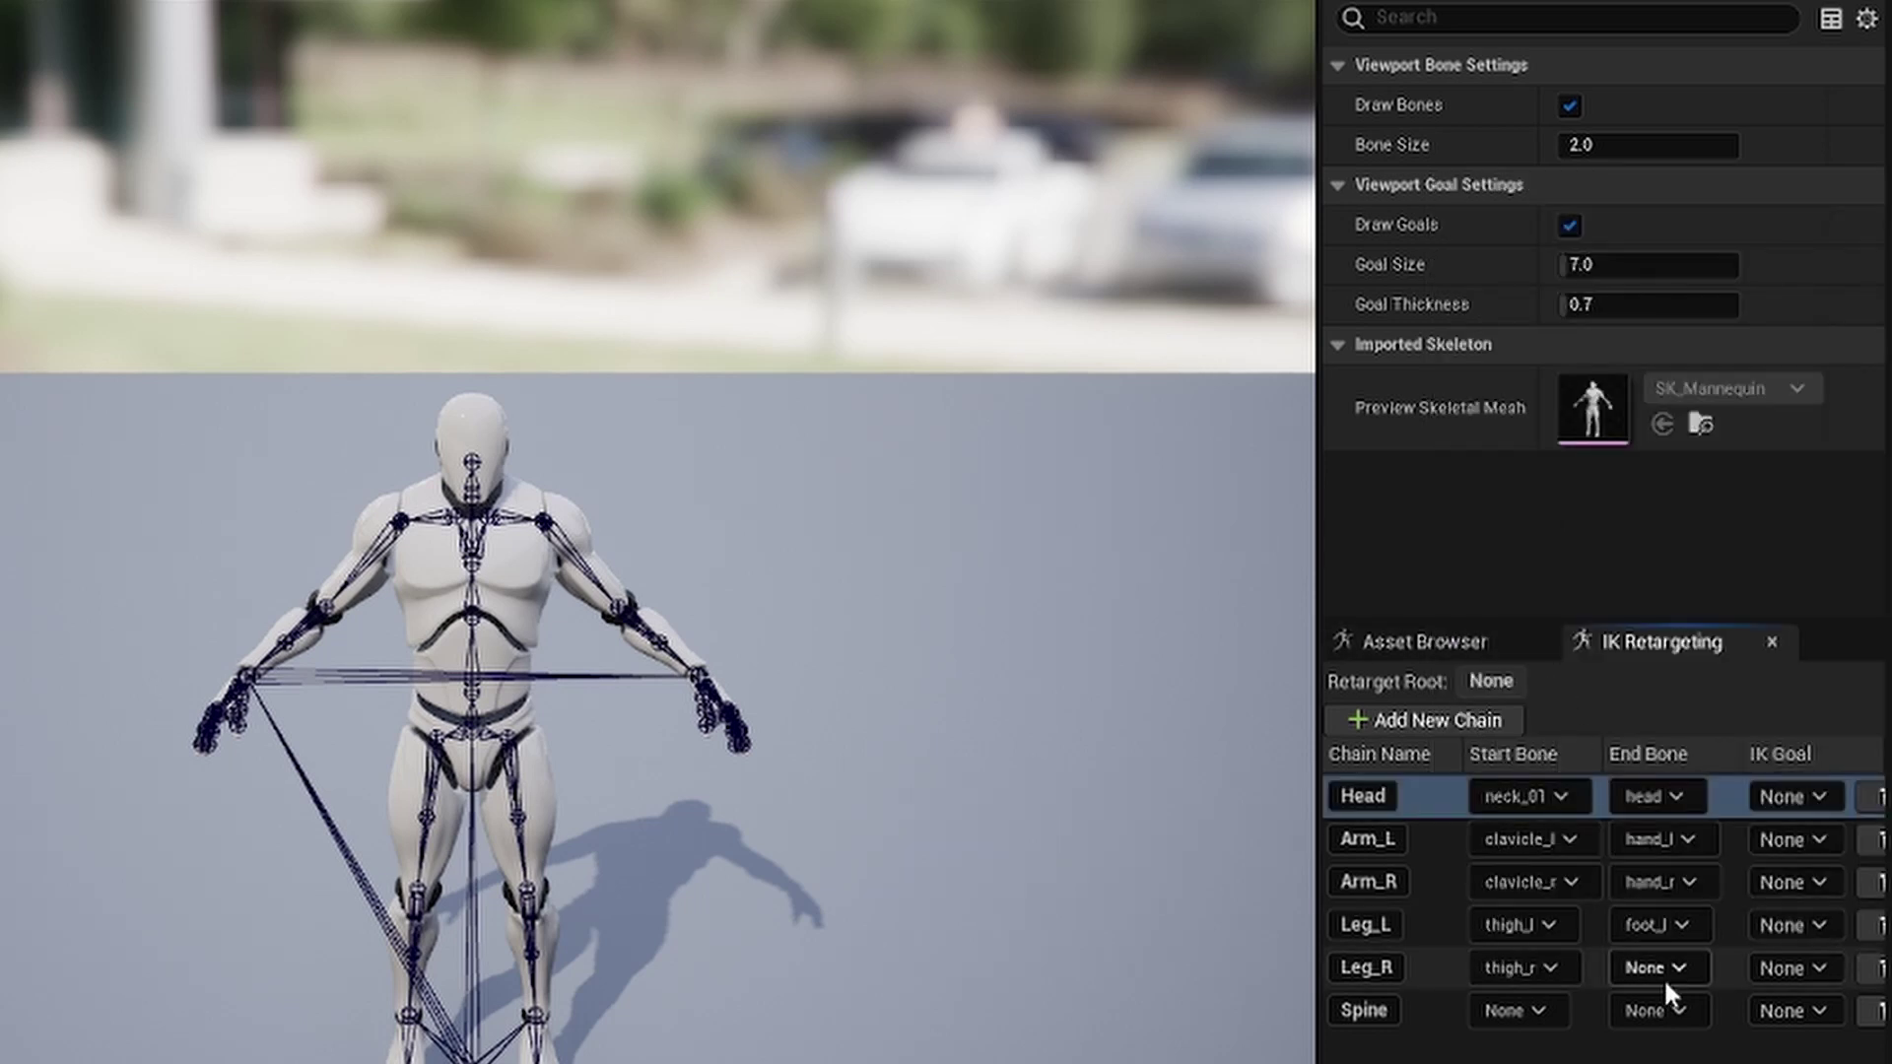
{"action": "left_click", "coordinate": [1664, 978]}
{"action": "scroll", "coordinate": [1620, 773], "scroll_direction": "down", "scroll_amount": 10}
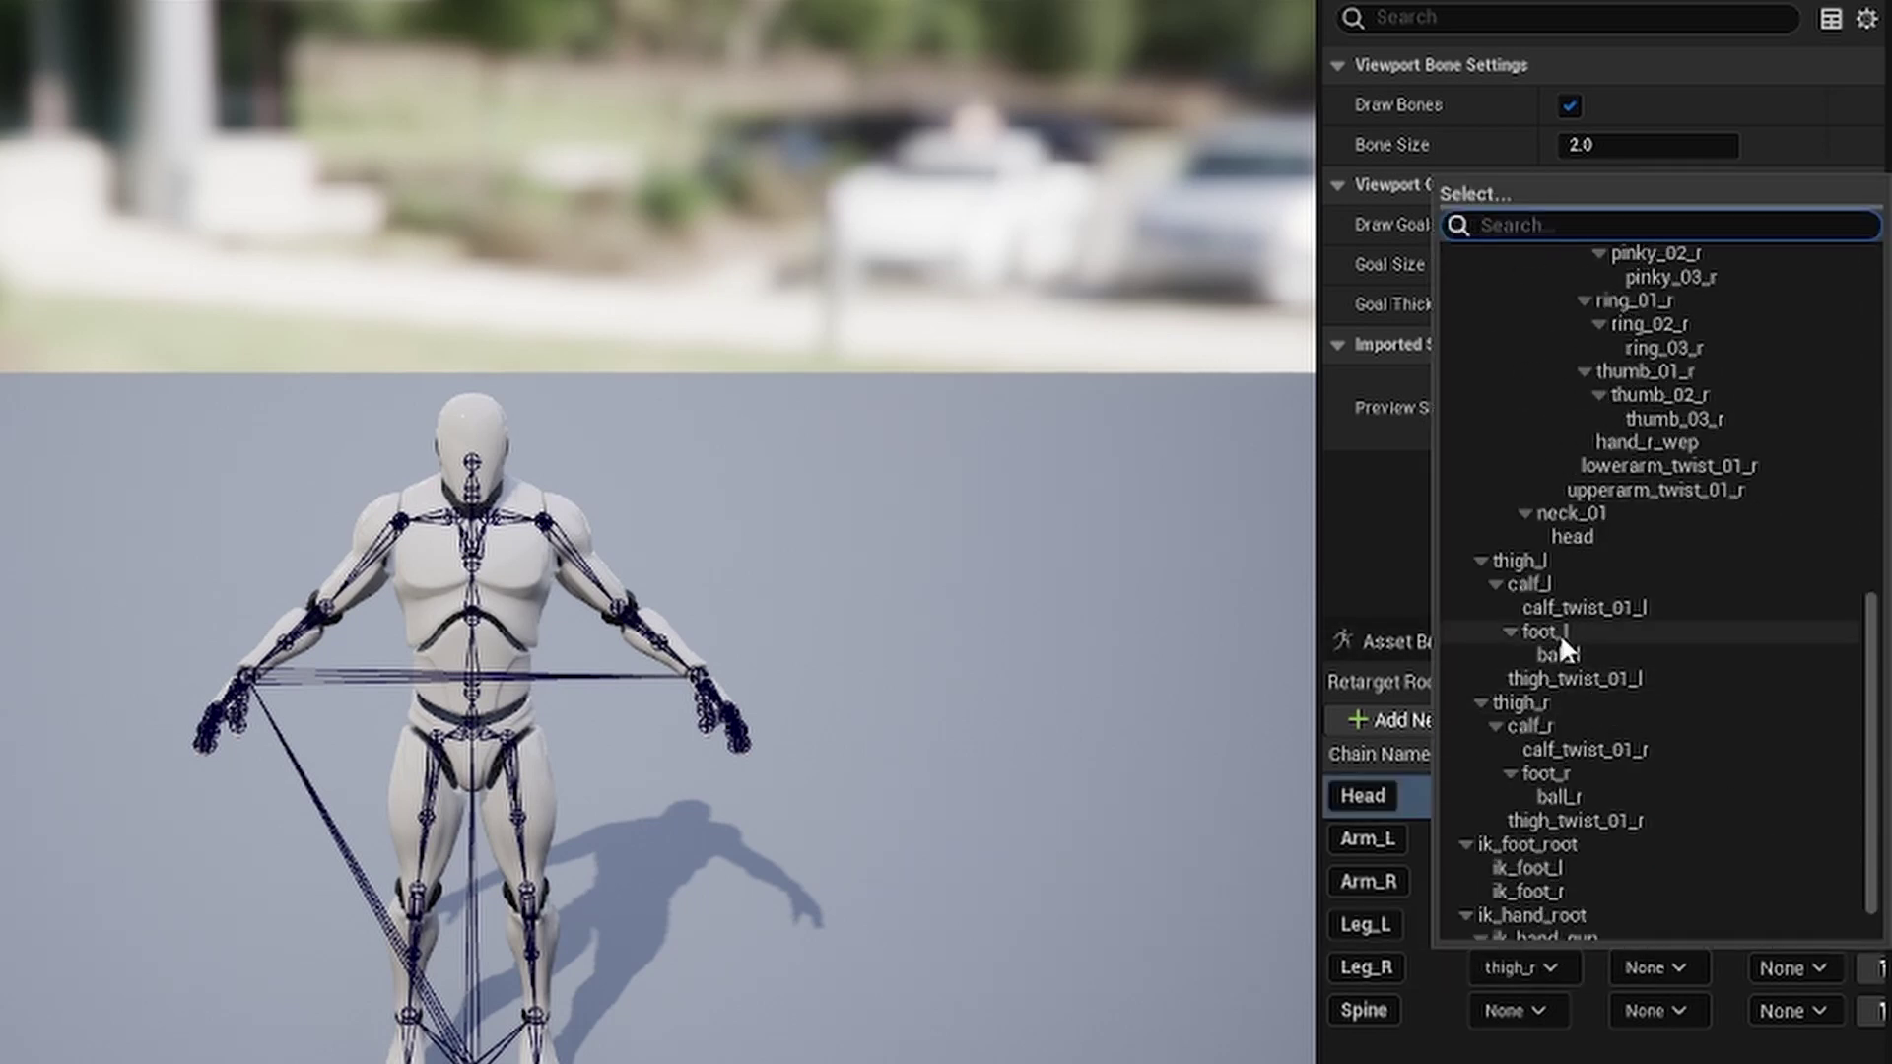
{"action": "left_click", "coordinate": [1546, 774]}
Set the Spine chain to start at spine_01 and end at spine_03, and save the mocap IK Rig.
{"action": "left_click", "coordinate": [1515, 1011]}
{"action": "left_click", "coordinate": [1581, 343]}
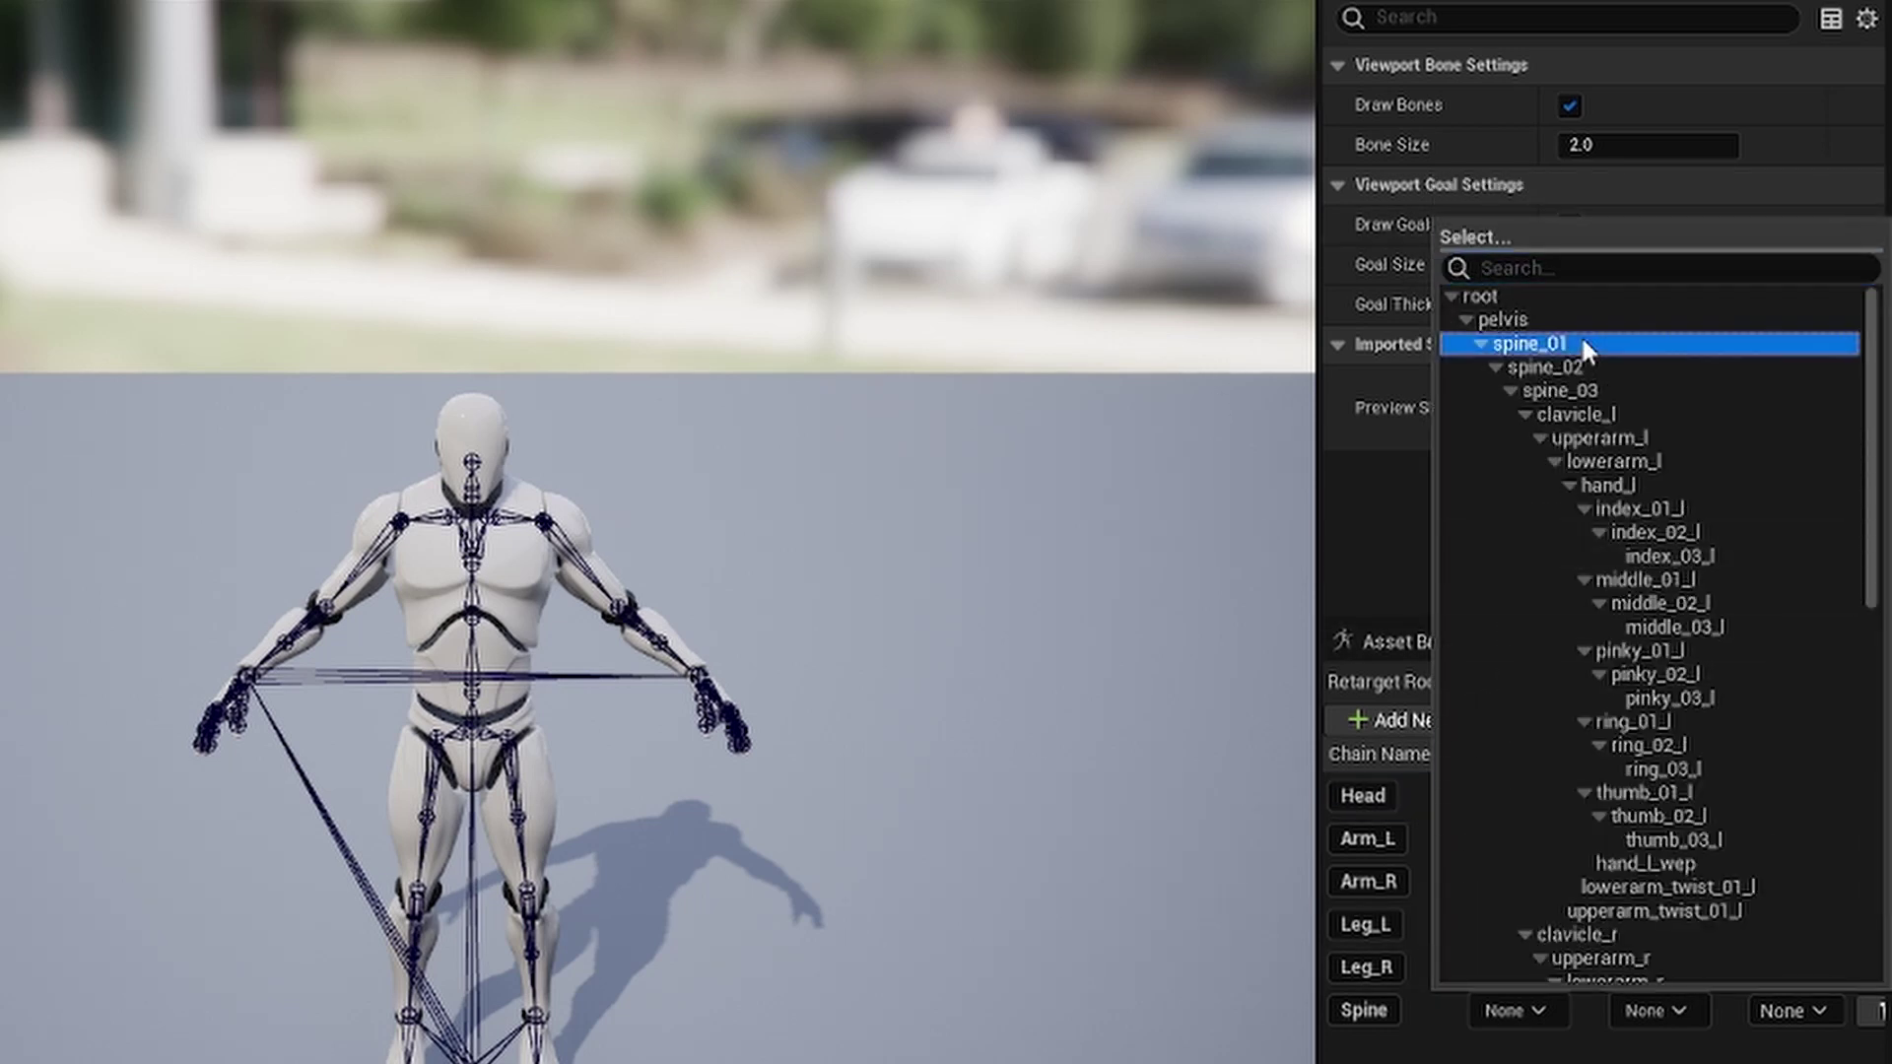
{"action": "left_click", "coordinate": [1658, 1012]}
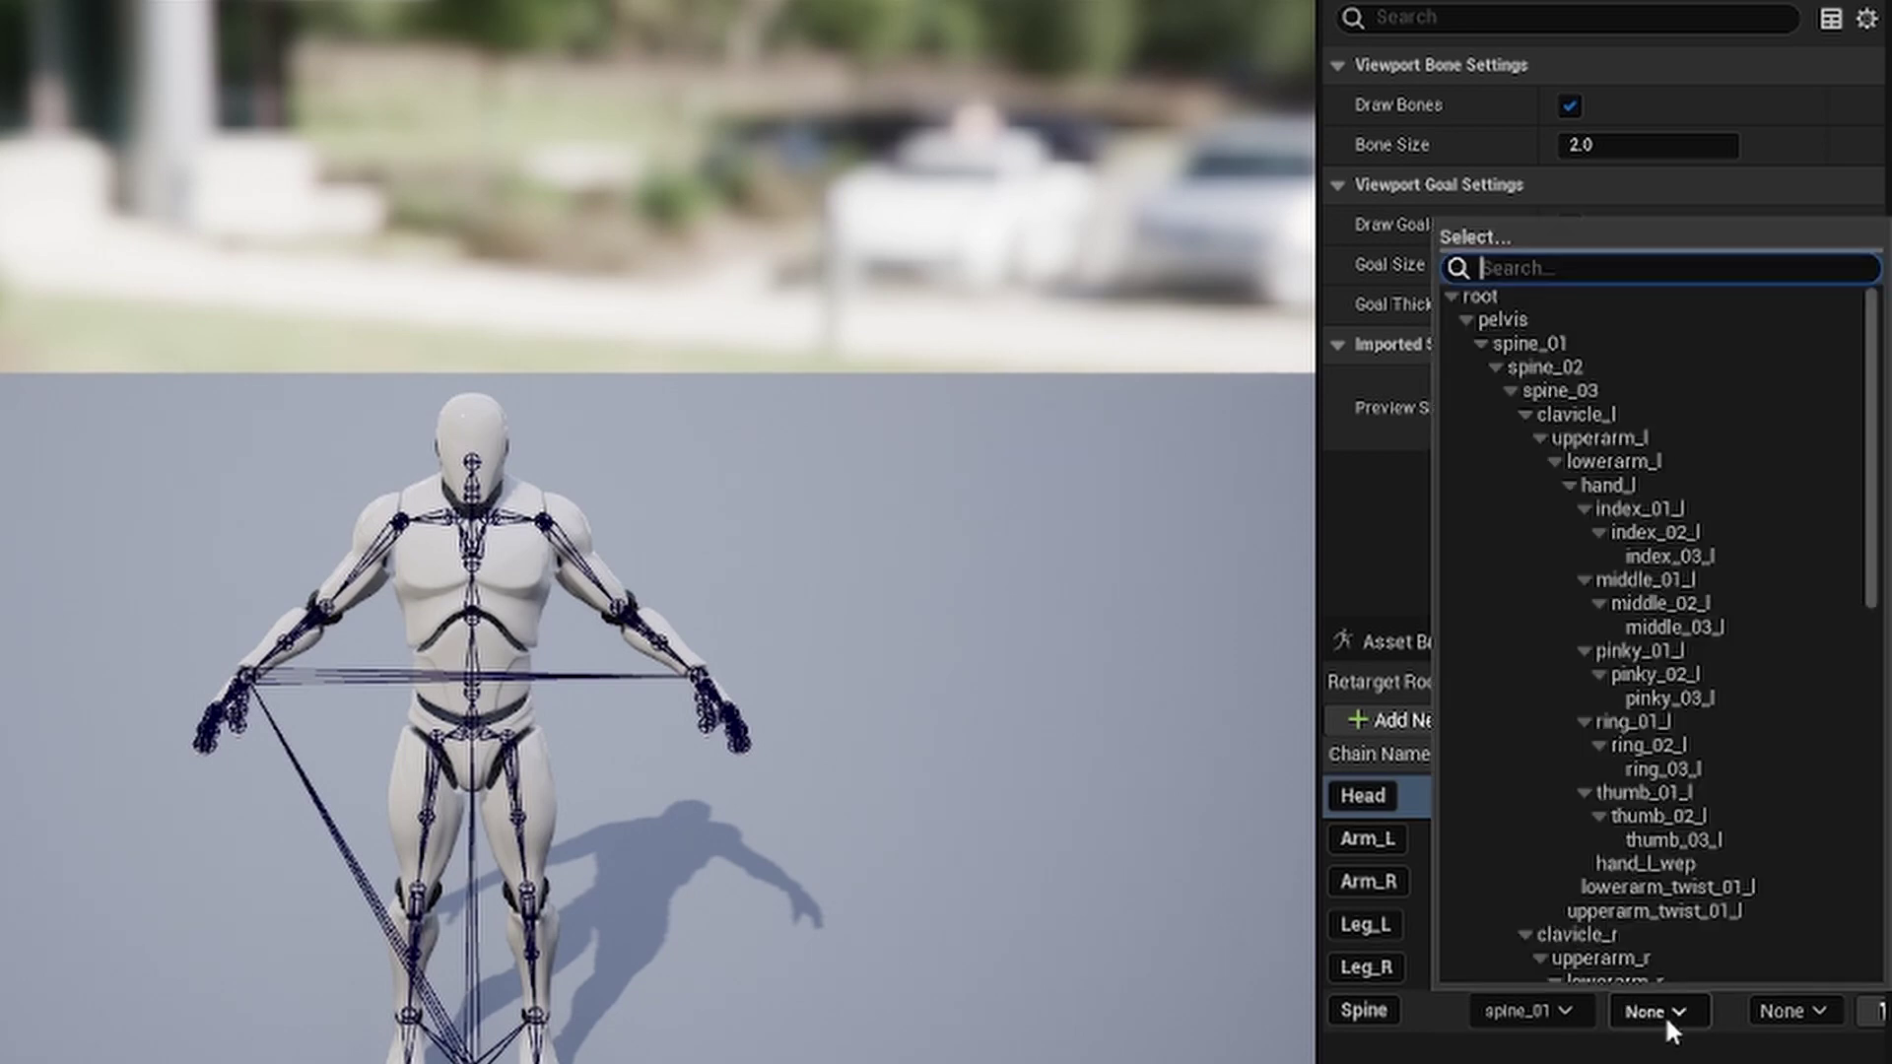
{"action": "left_click", "coordinate": [1637, 396]}
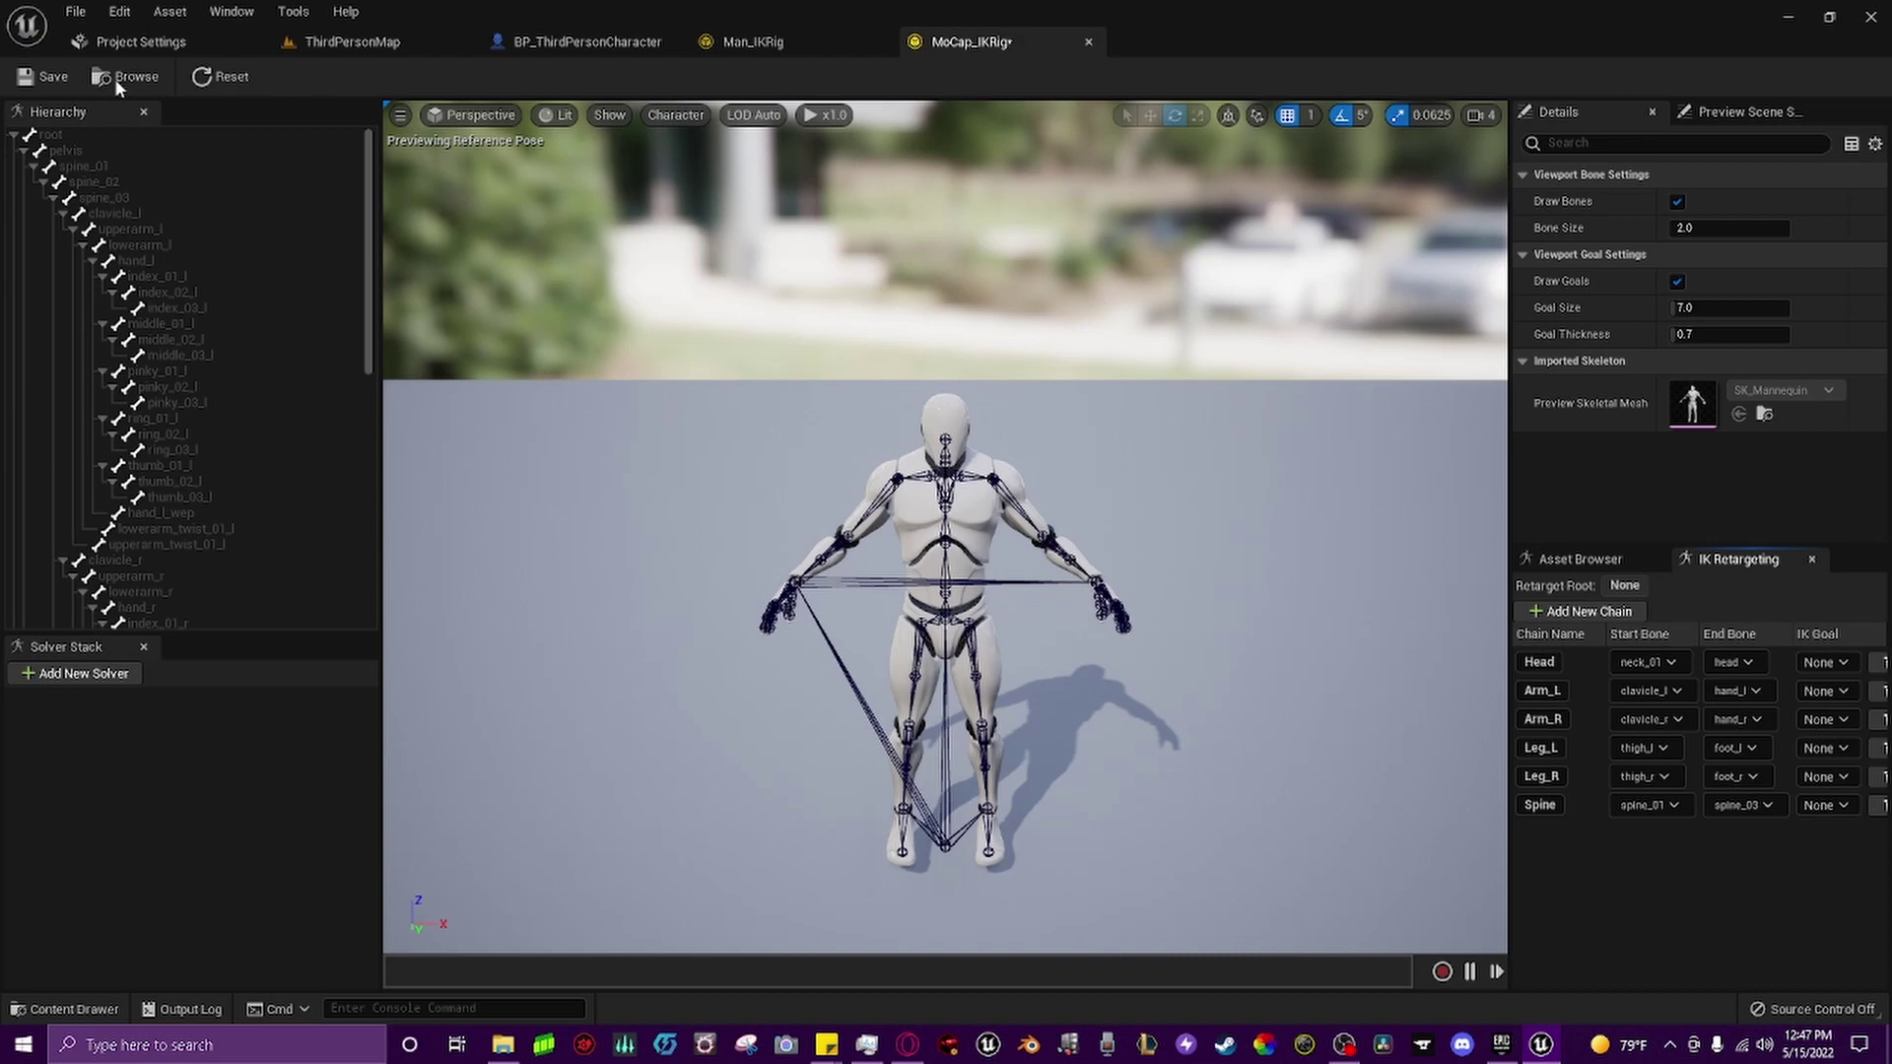
{"action": "left_click", "coordinate": [44, 77]}
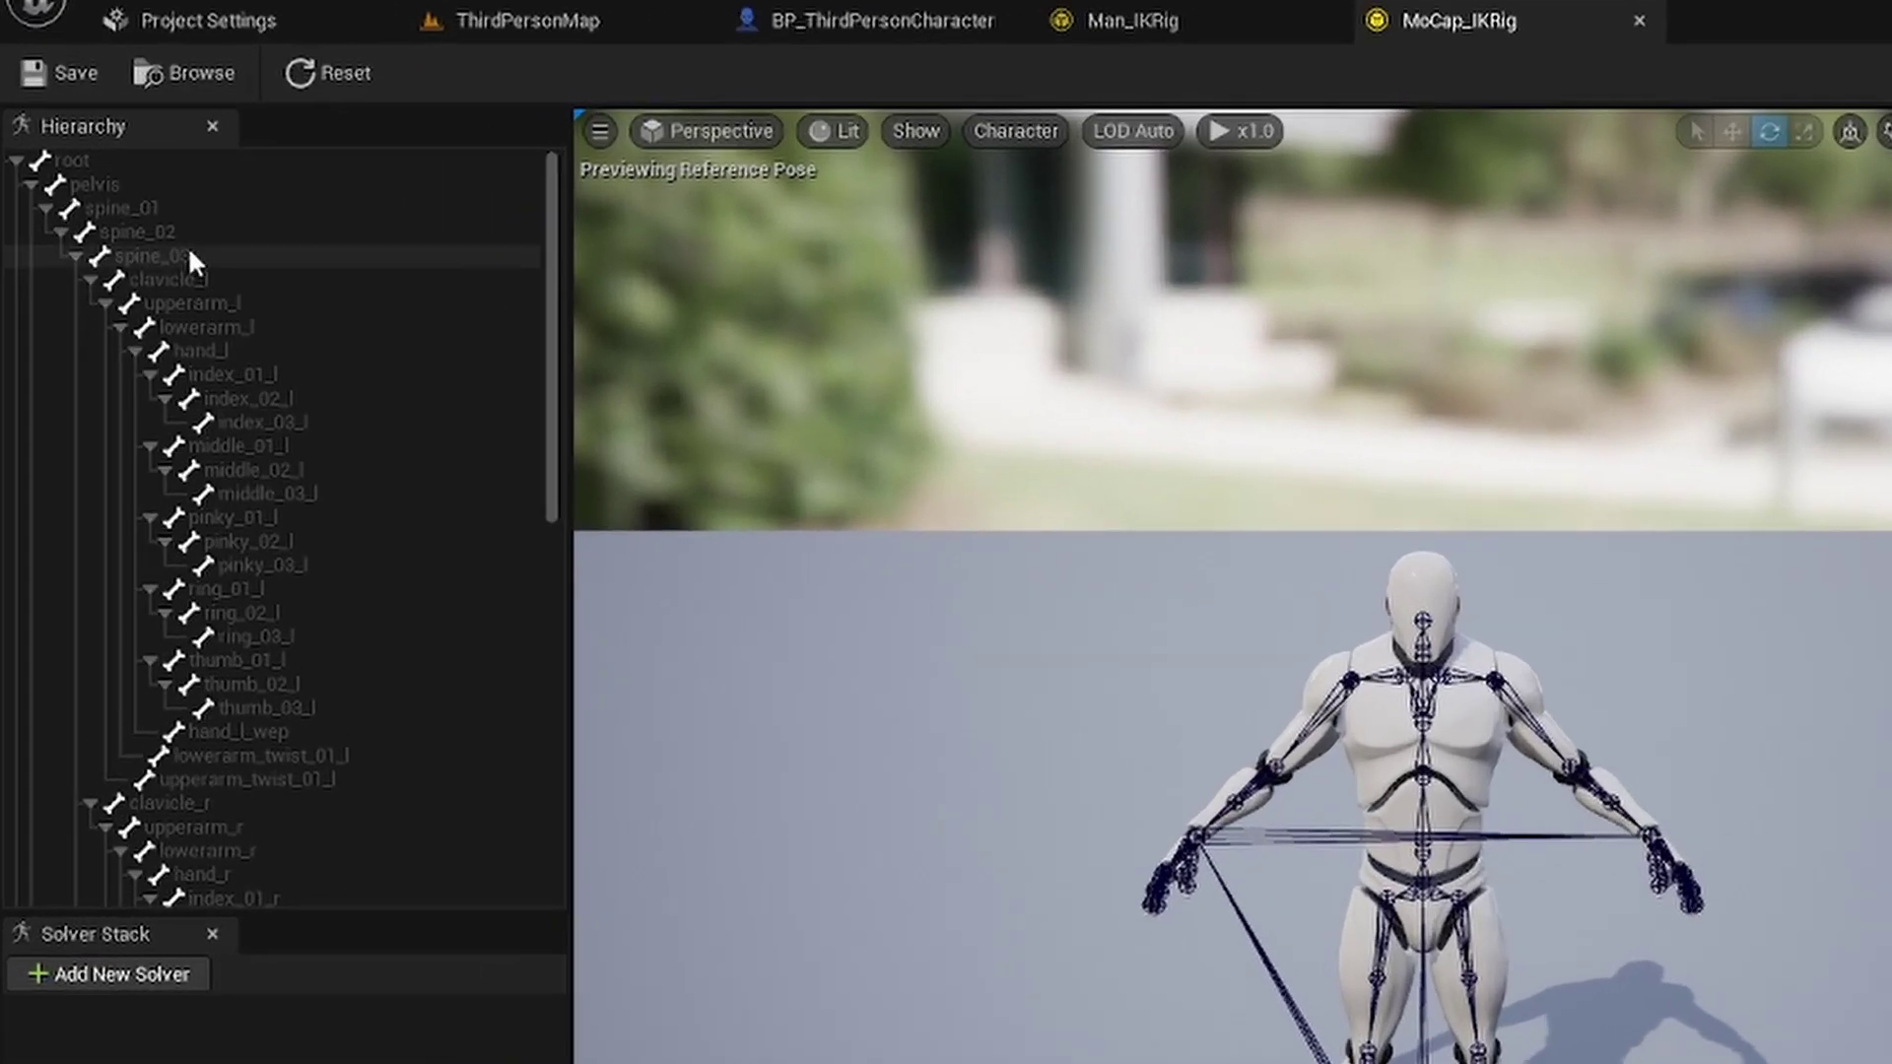
Make the pelvis bone the retarget root of MoCap_IKRig and check it against Man_IKRig.
{"action": "right_click", "coordinate": [103, 183]}
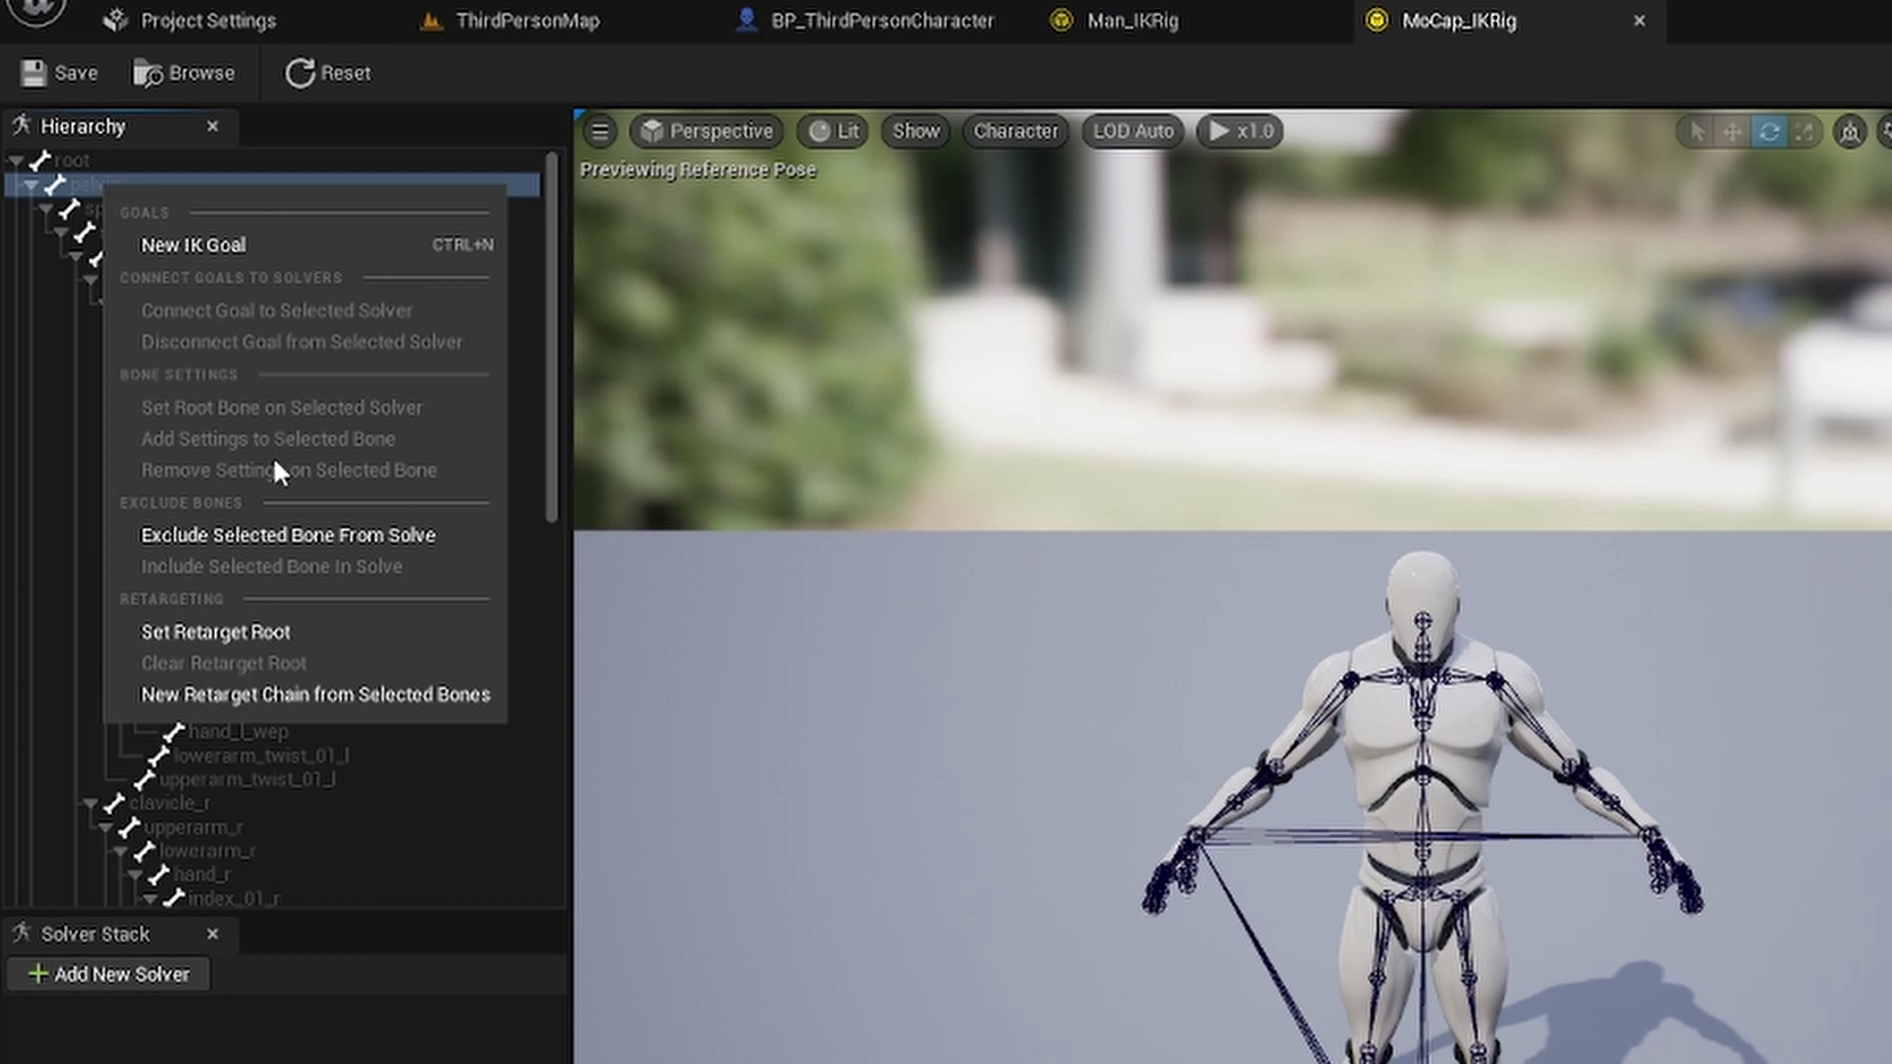
{"action": "left_click", "coordinate": [292, 621]}
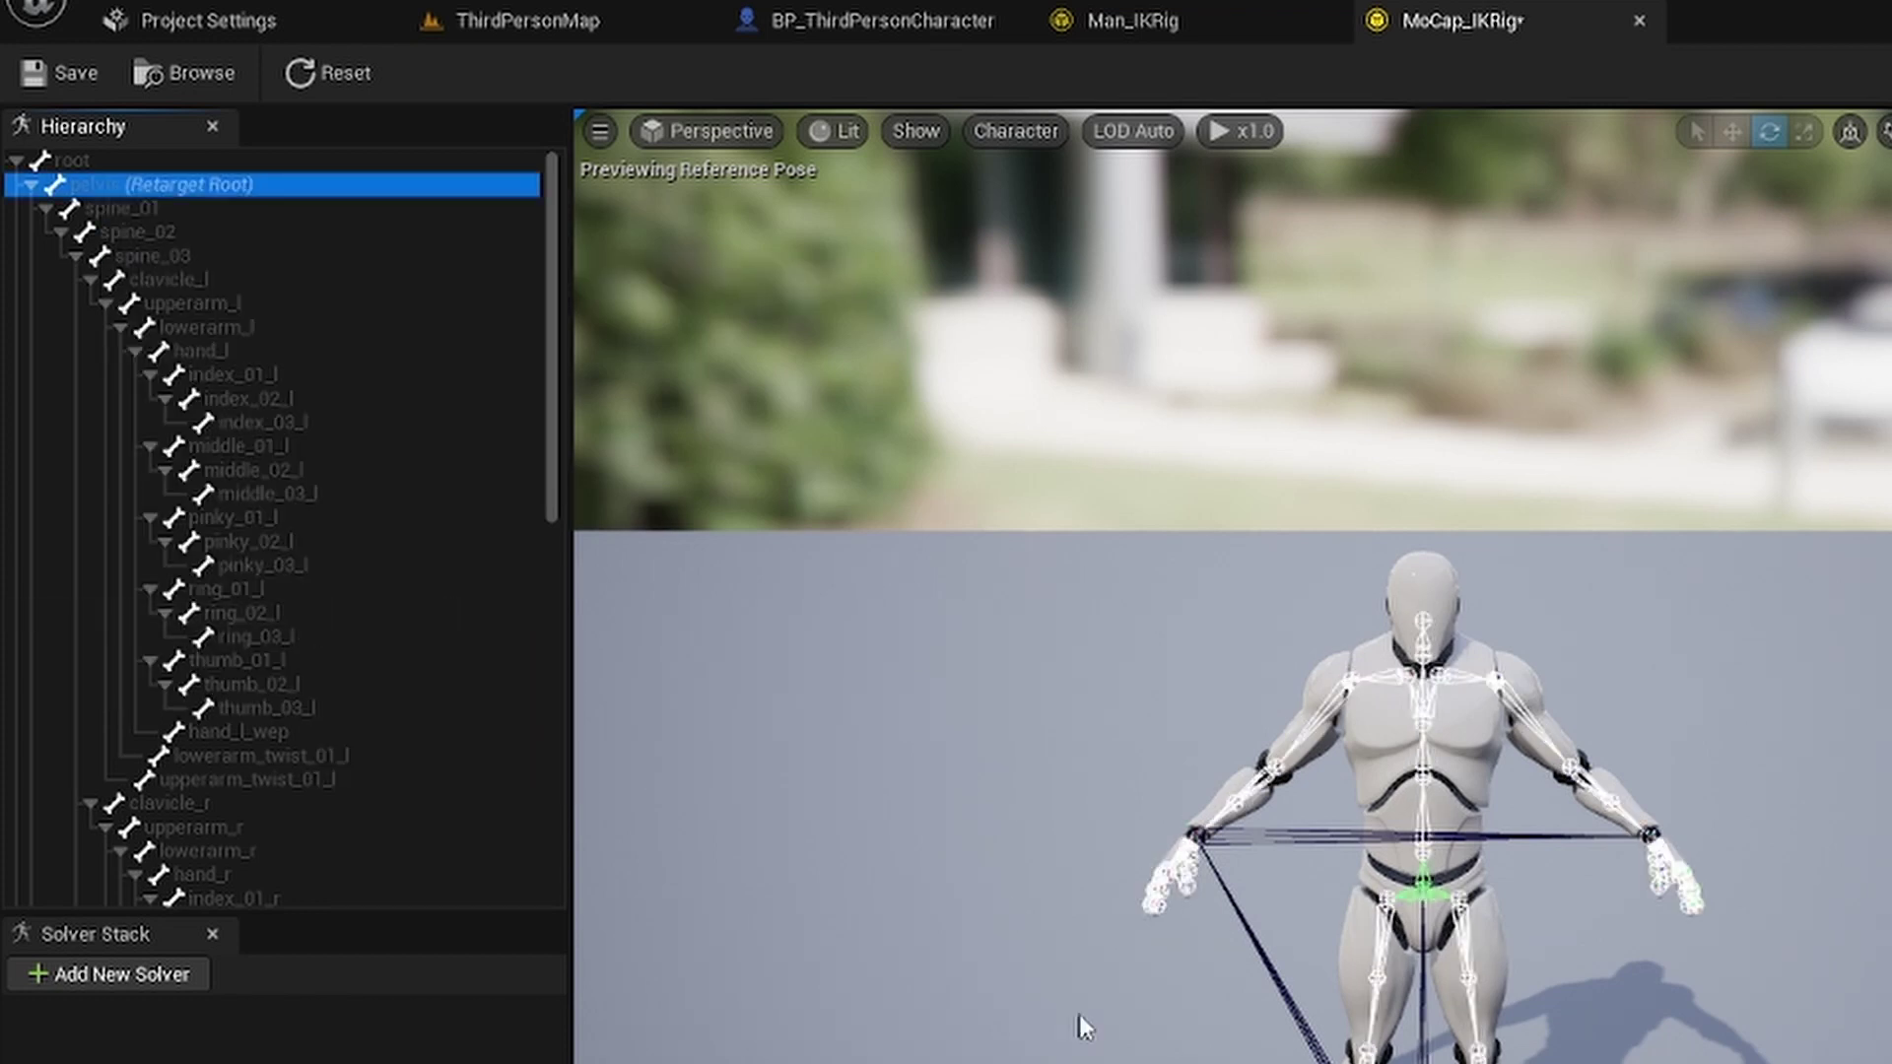
{"action": "left_click", "coordinate": [1132, 21]}
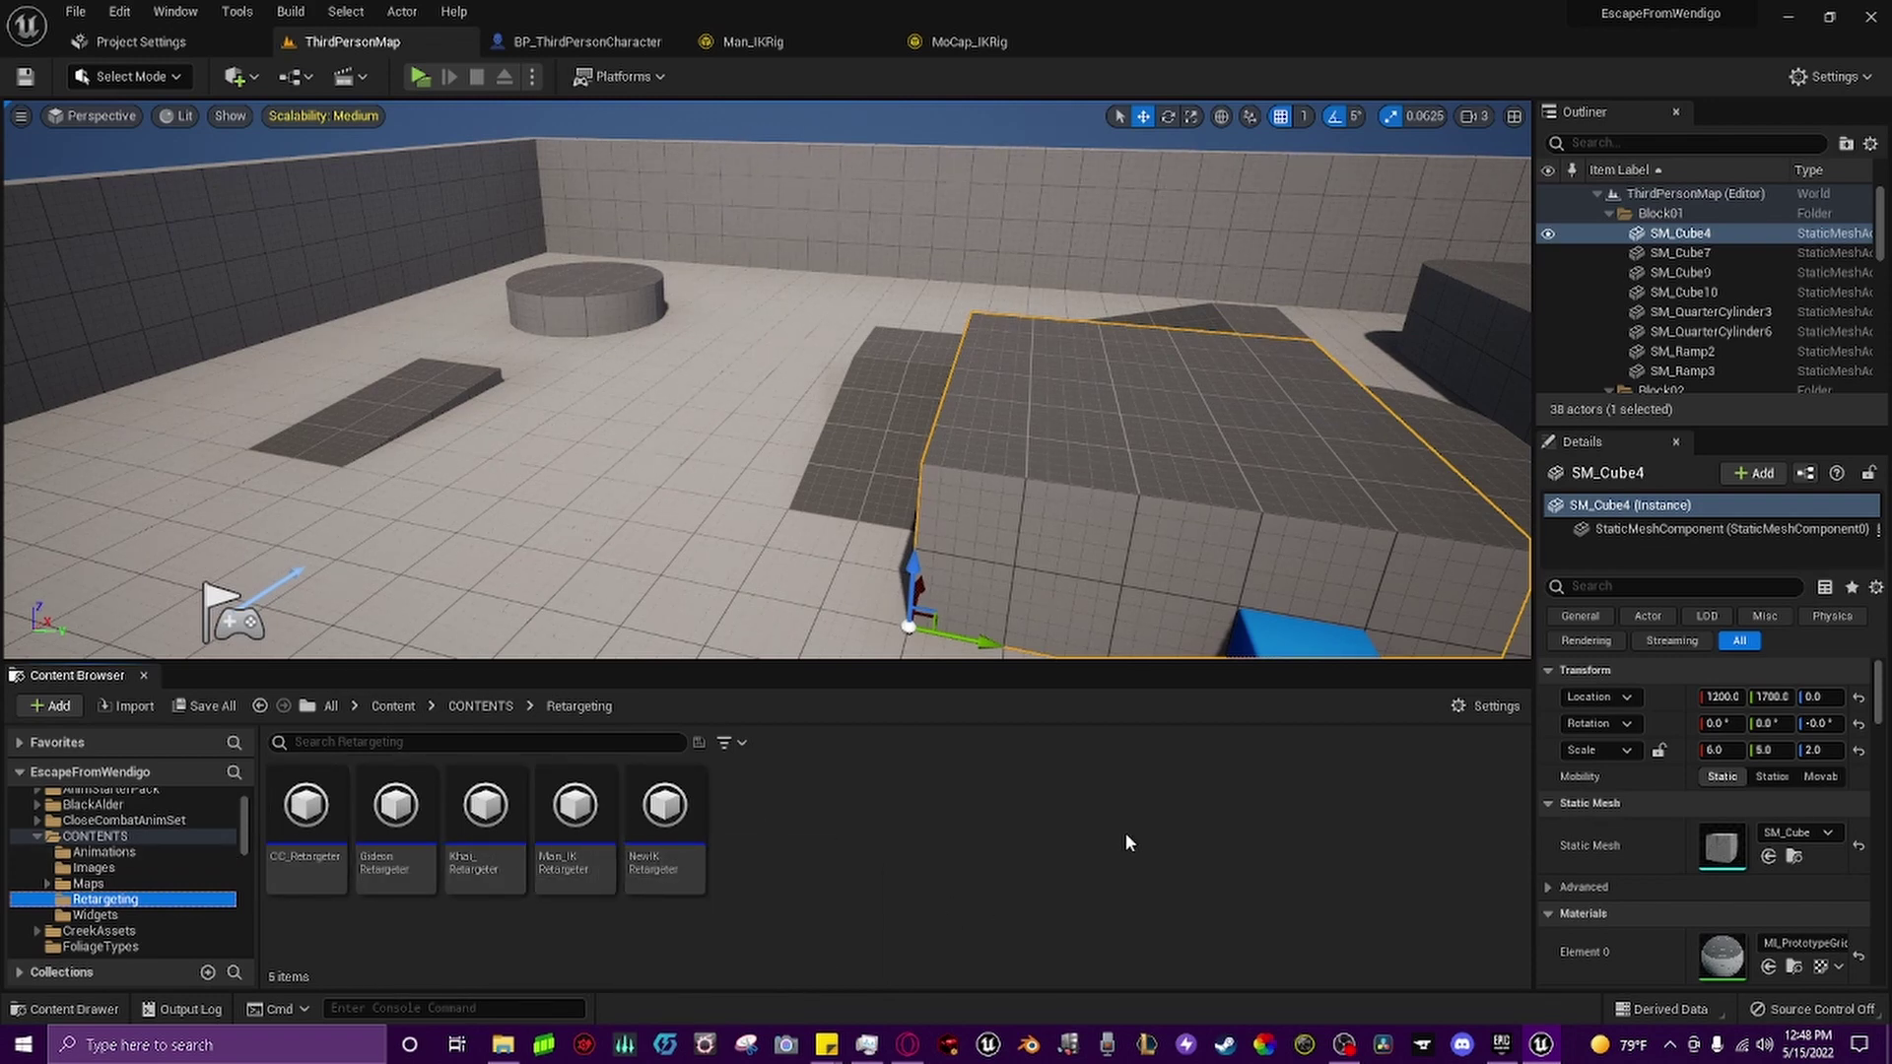
Create an IK Retargeter in the Retargeting folder with MoCap_IKRig as its source, named MoCAP_Retargeter.
{"action": "right_click", "coordinate": [818, 878]}
{"action": "mouse_move", "coordinate": [938, 515]}
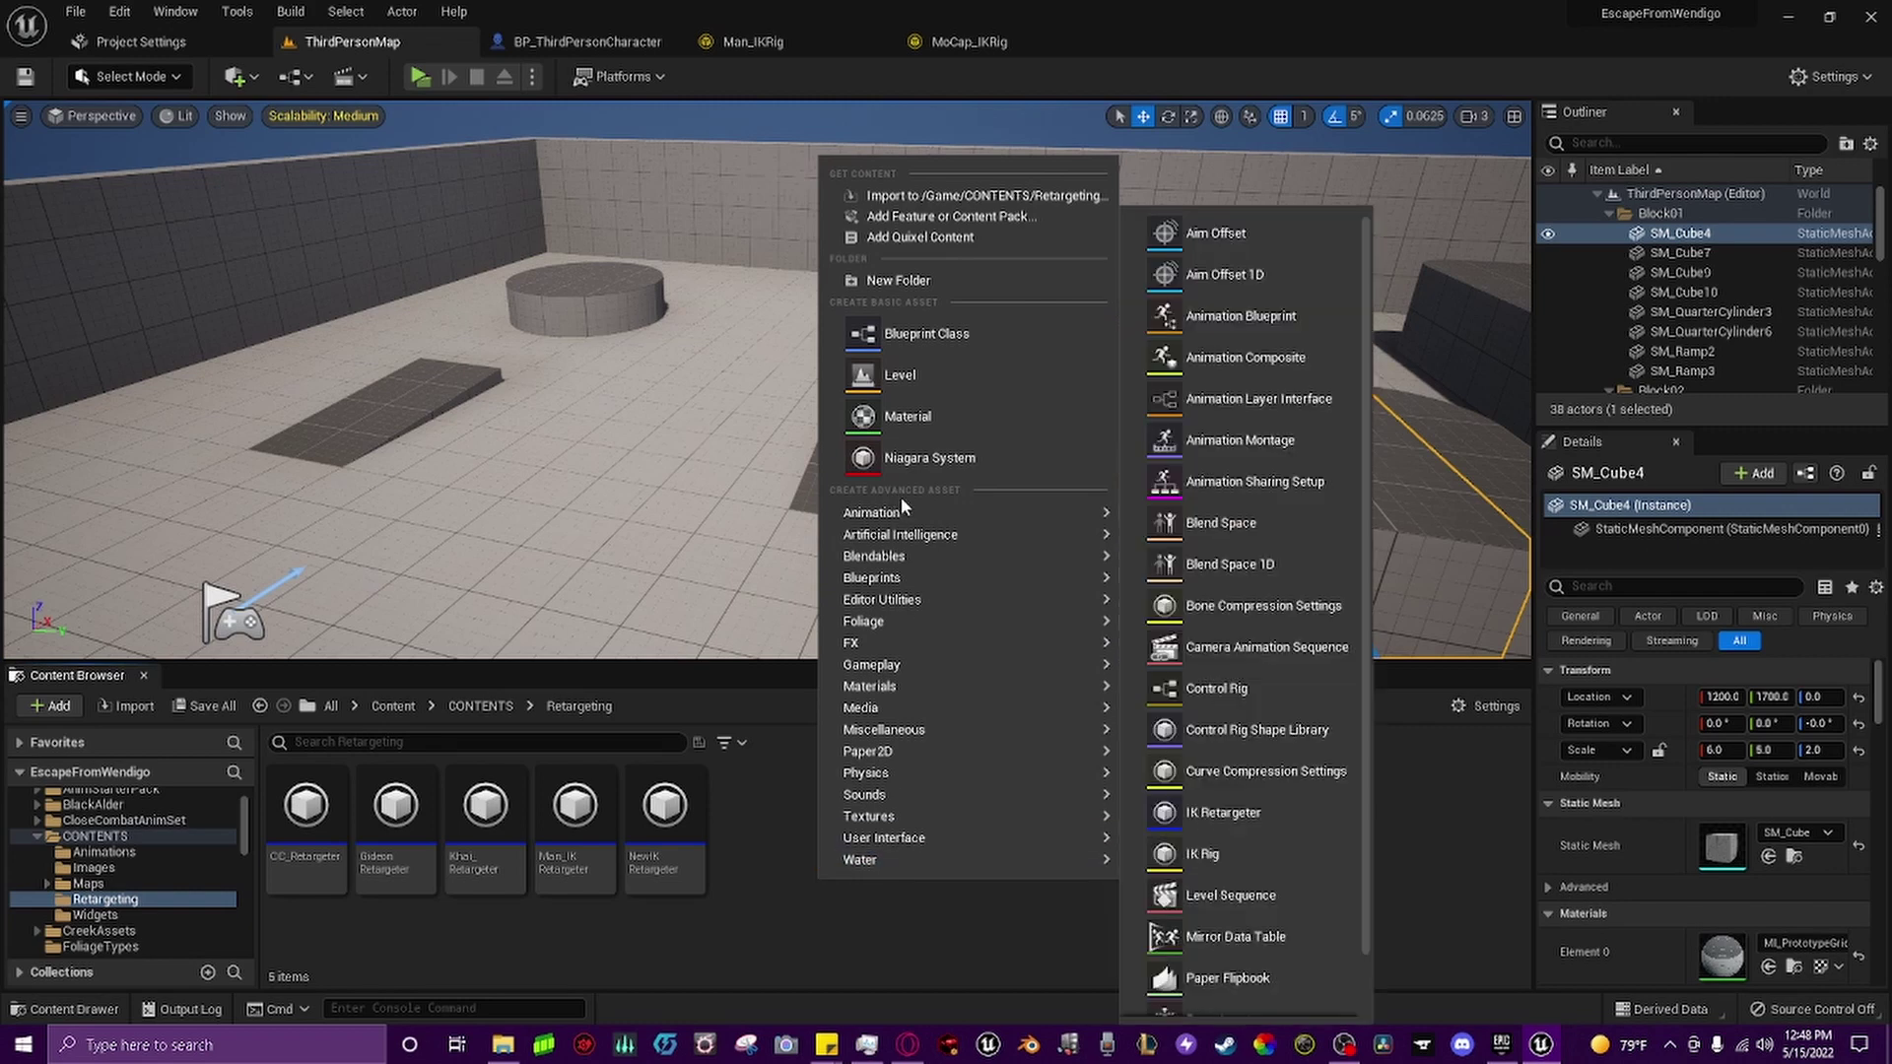
{"action": "left_click", "coordinate": [1268, 813]}
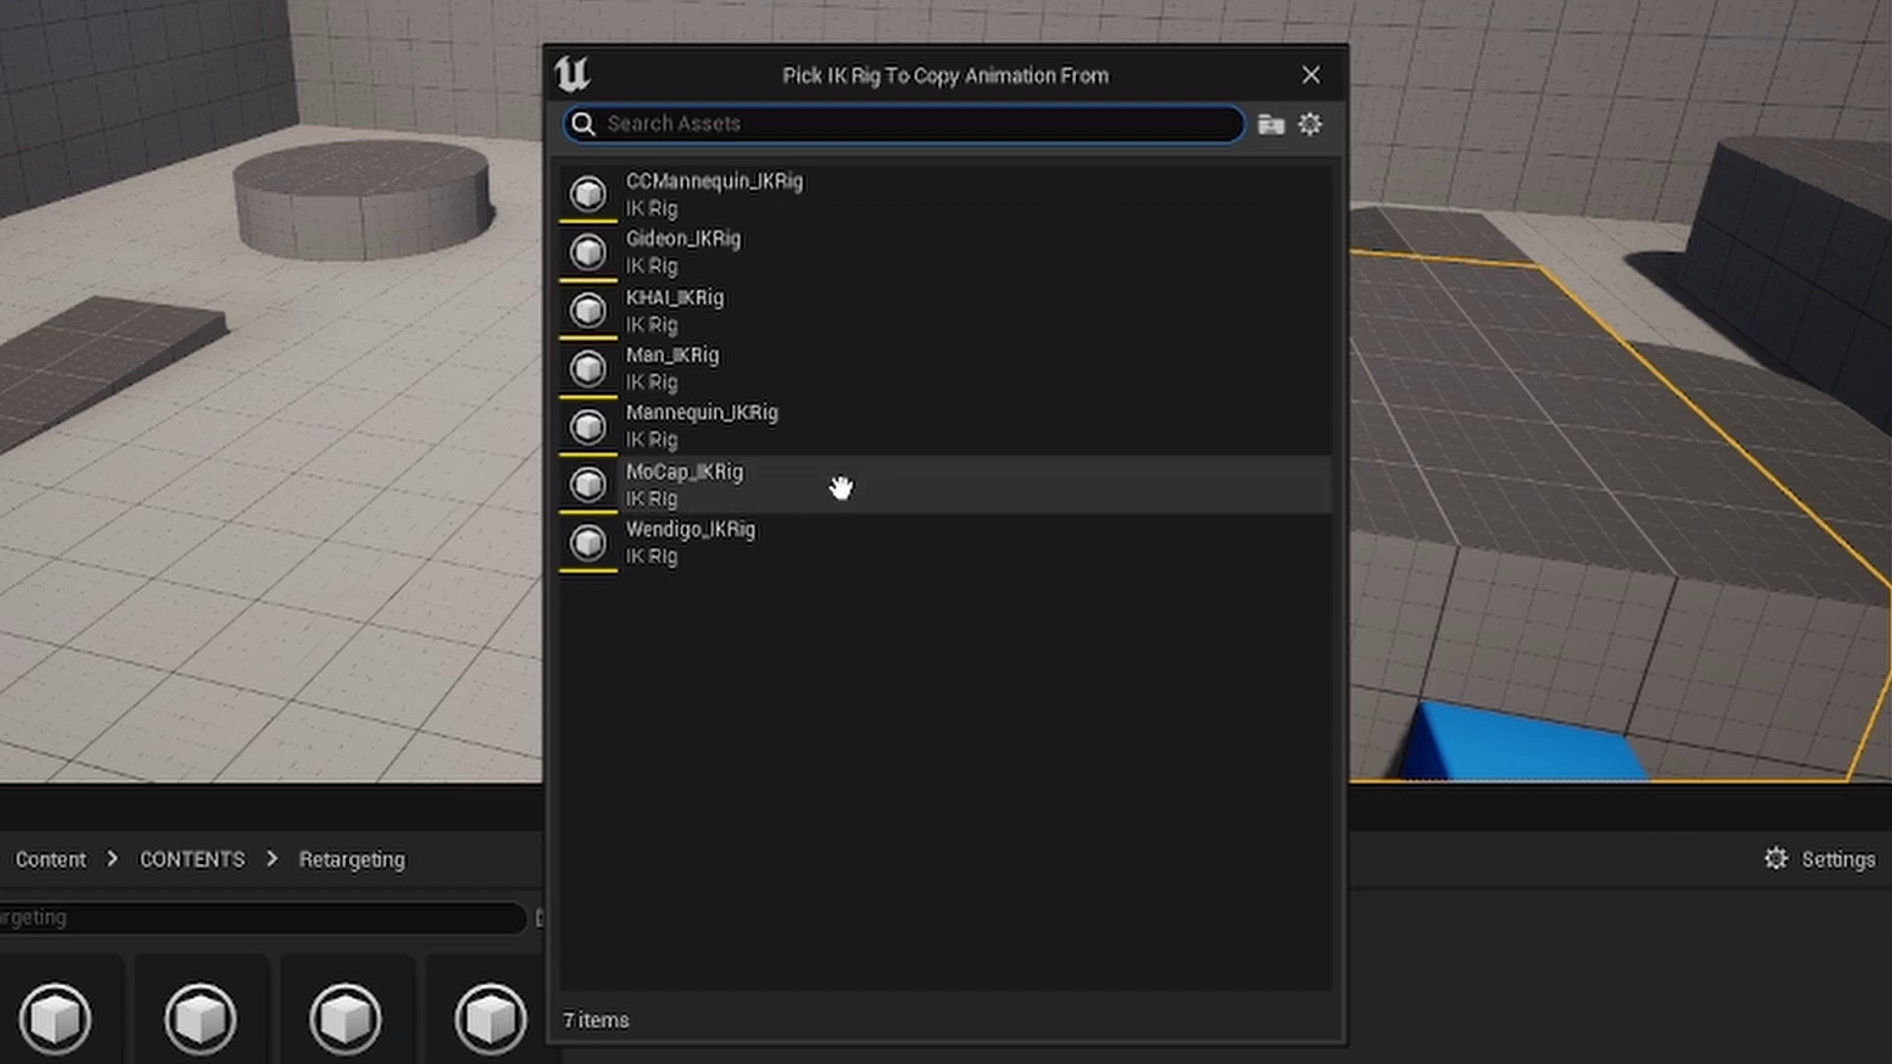
{"action": "left_click", "coordinate": [840, 487]}
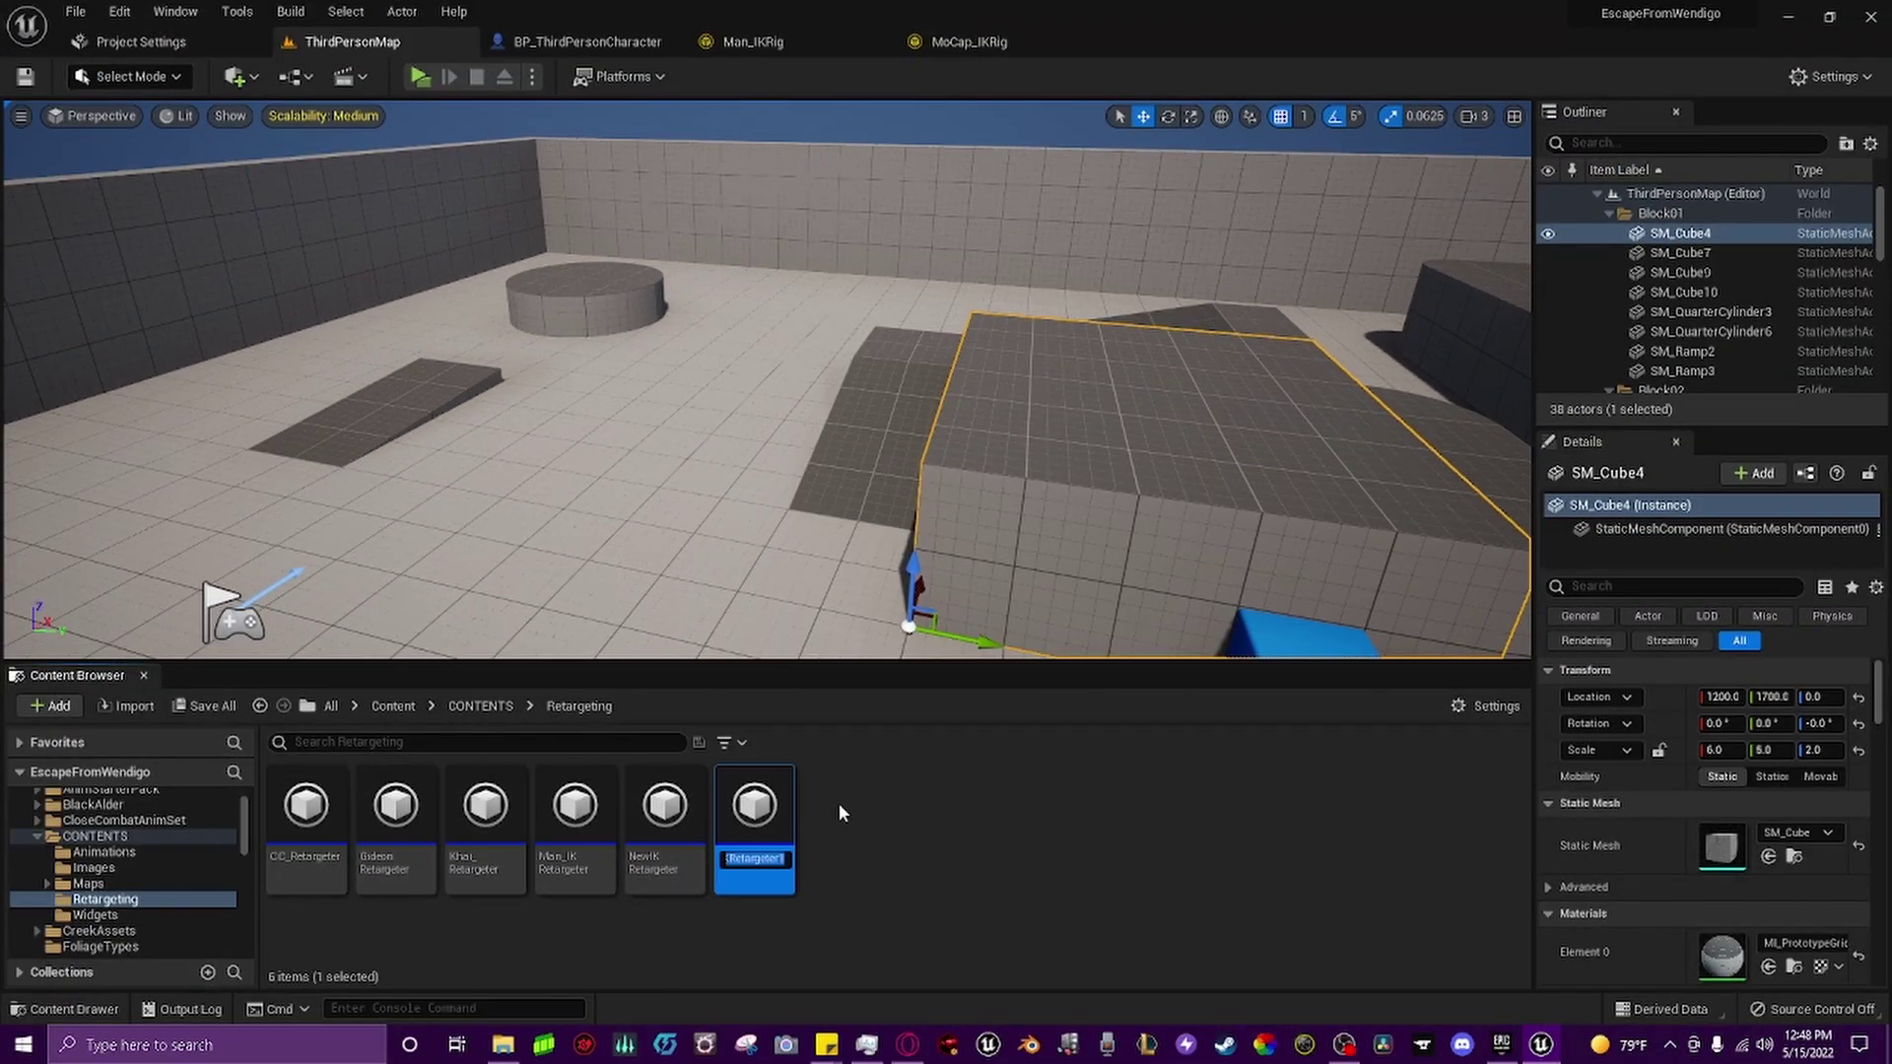
{"action": "type", "text": "MoCAP_Retargeter"}
{"action": "key", "text": "Return"}
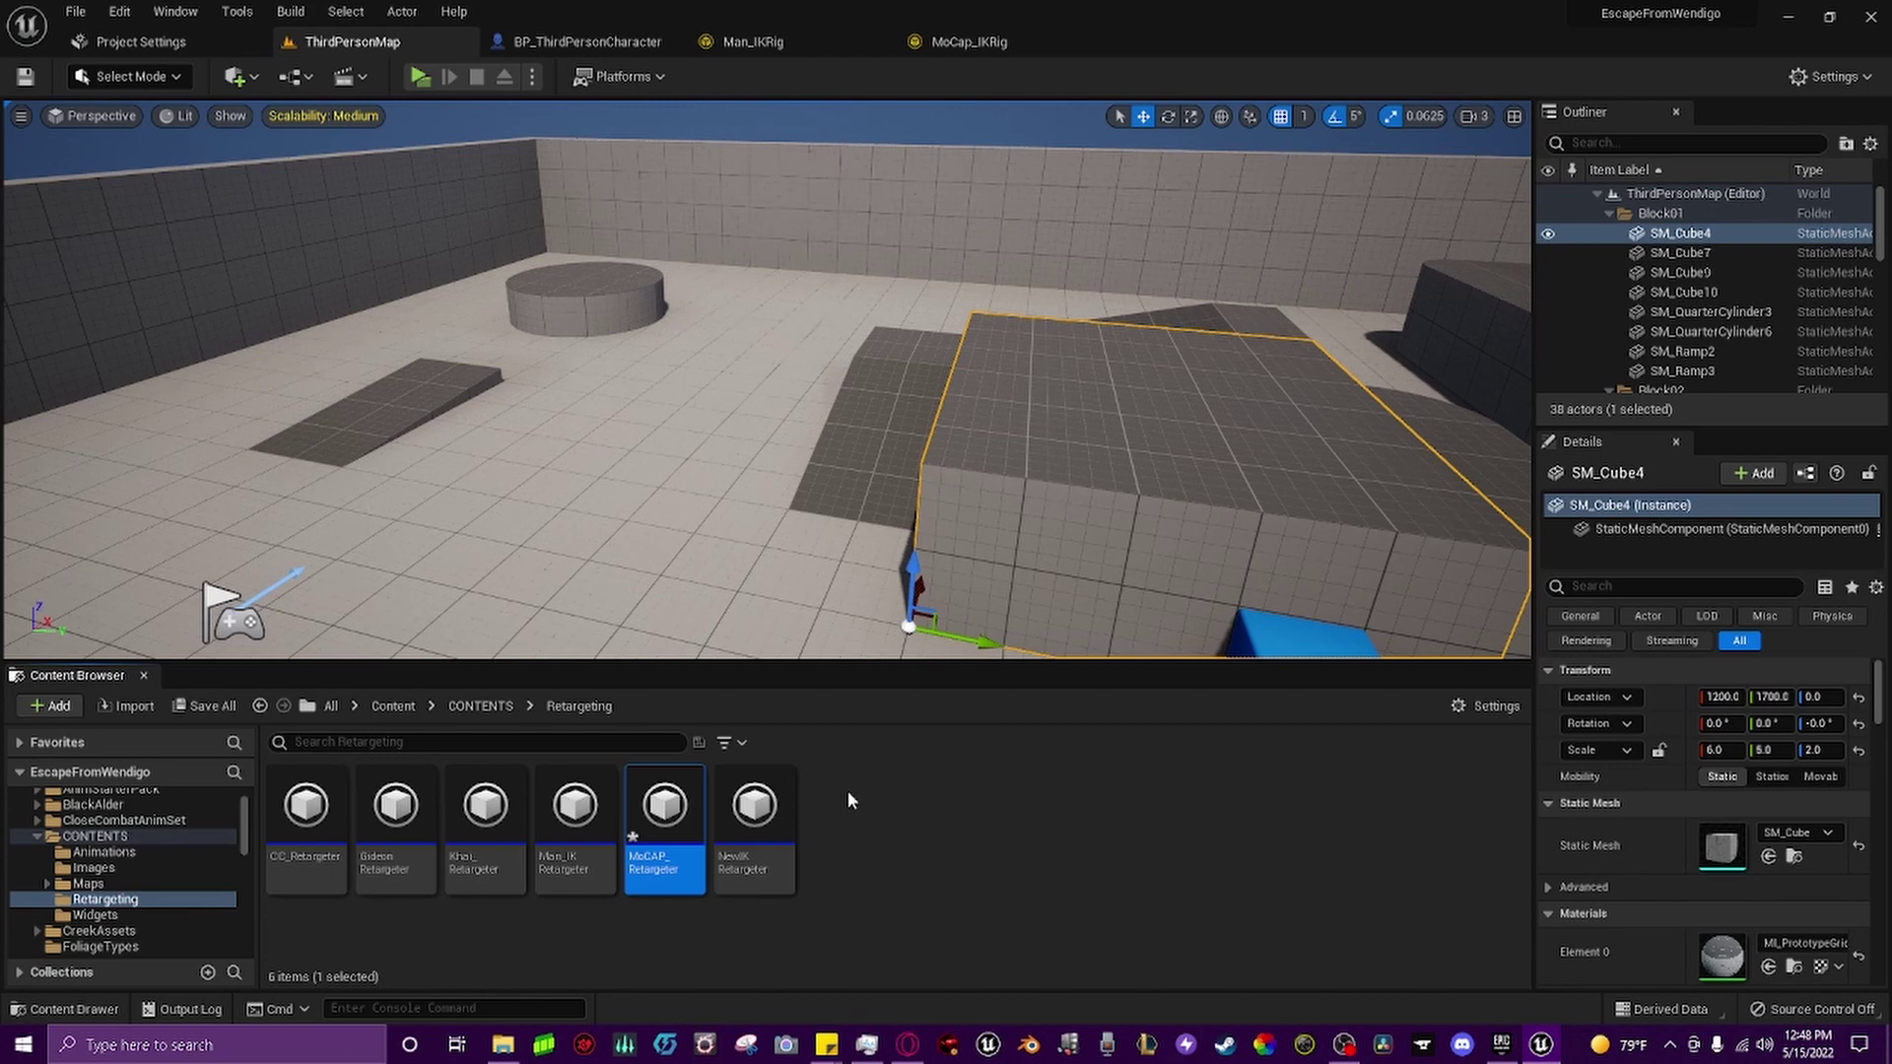
Open MoCAP_Retargeter and assign Man_IKRig as its target IK Rig asset.
{"action": "double_click", "coordinate": [664, 813]}
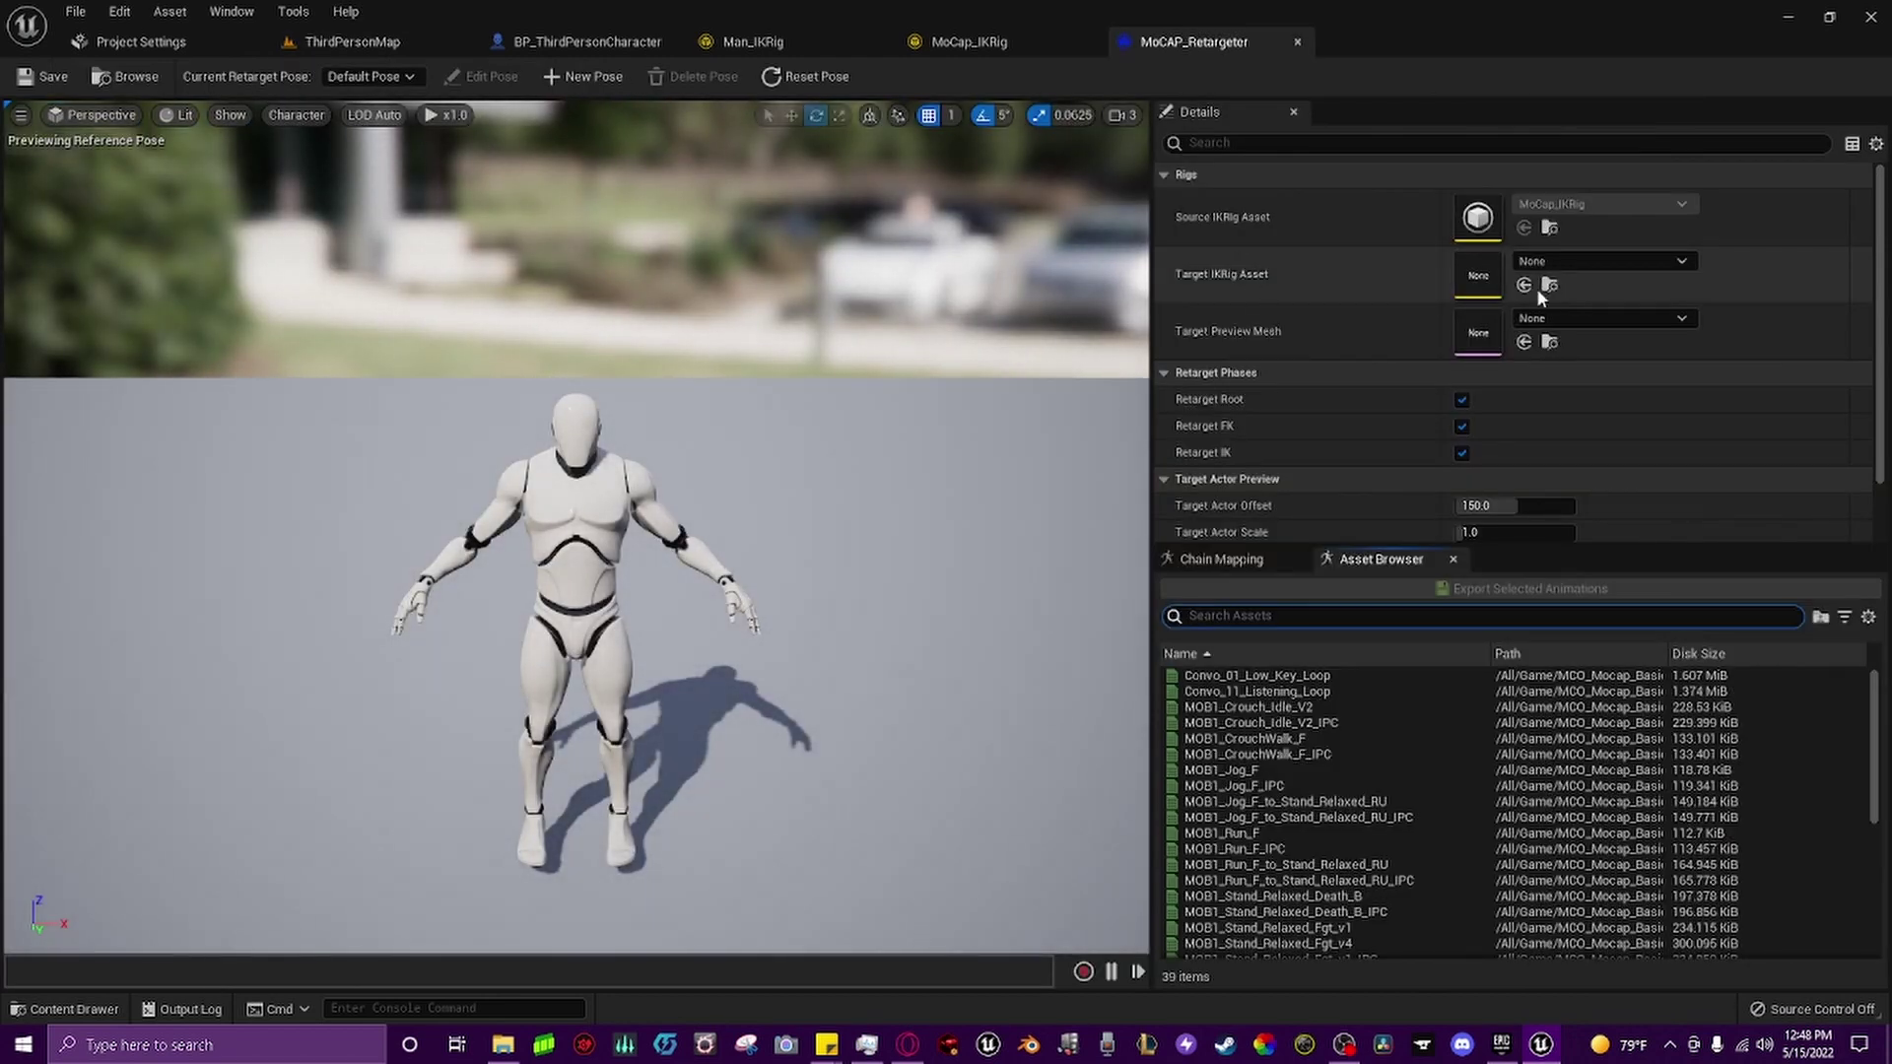
{"action": "left_click", "coordinate": [1606, 260]}
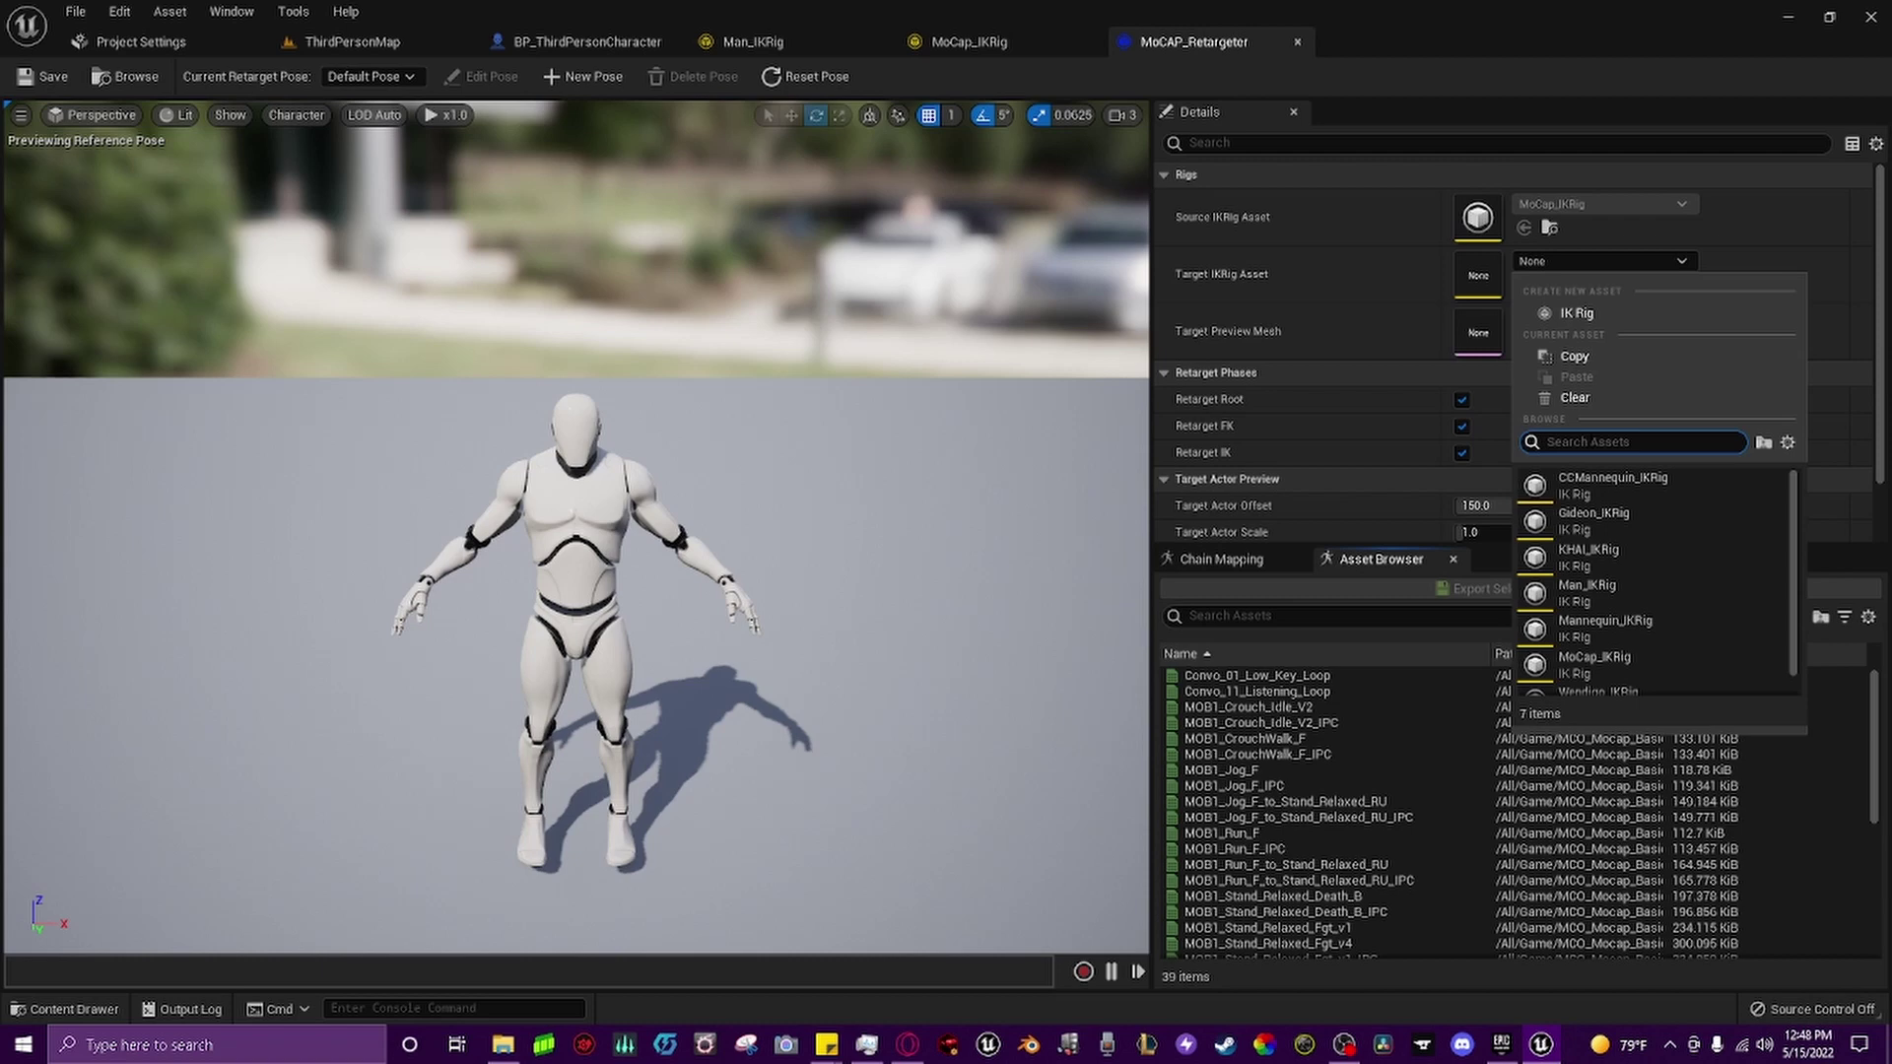
{"action": "left_click", "coordinate": [1602, 587]}
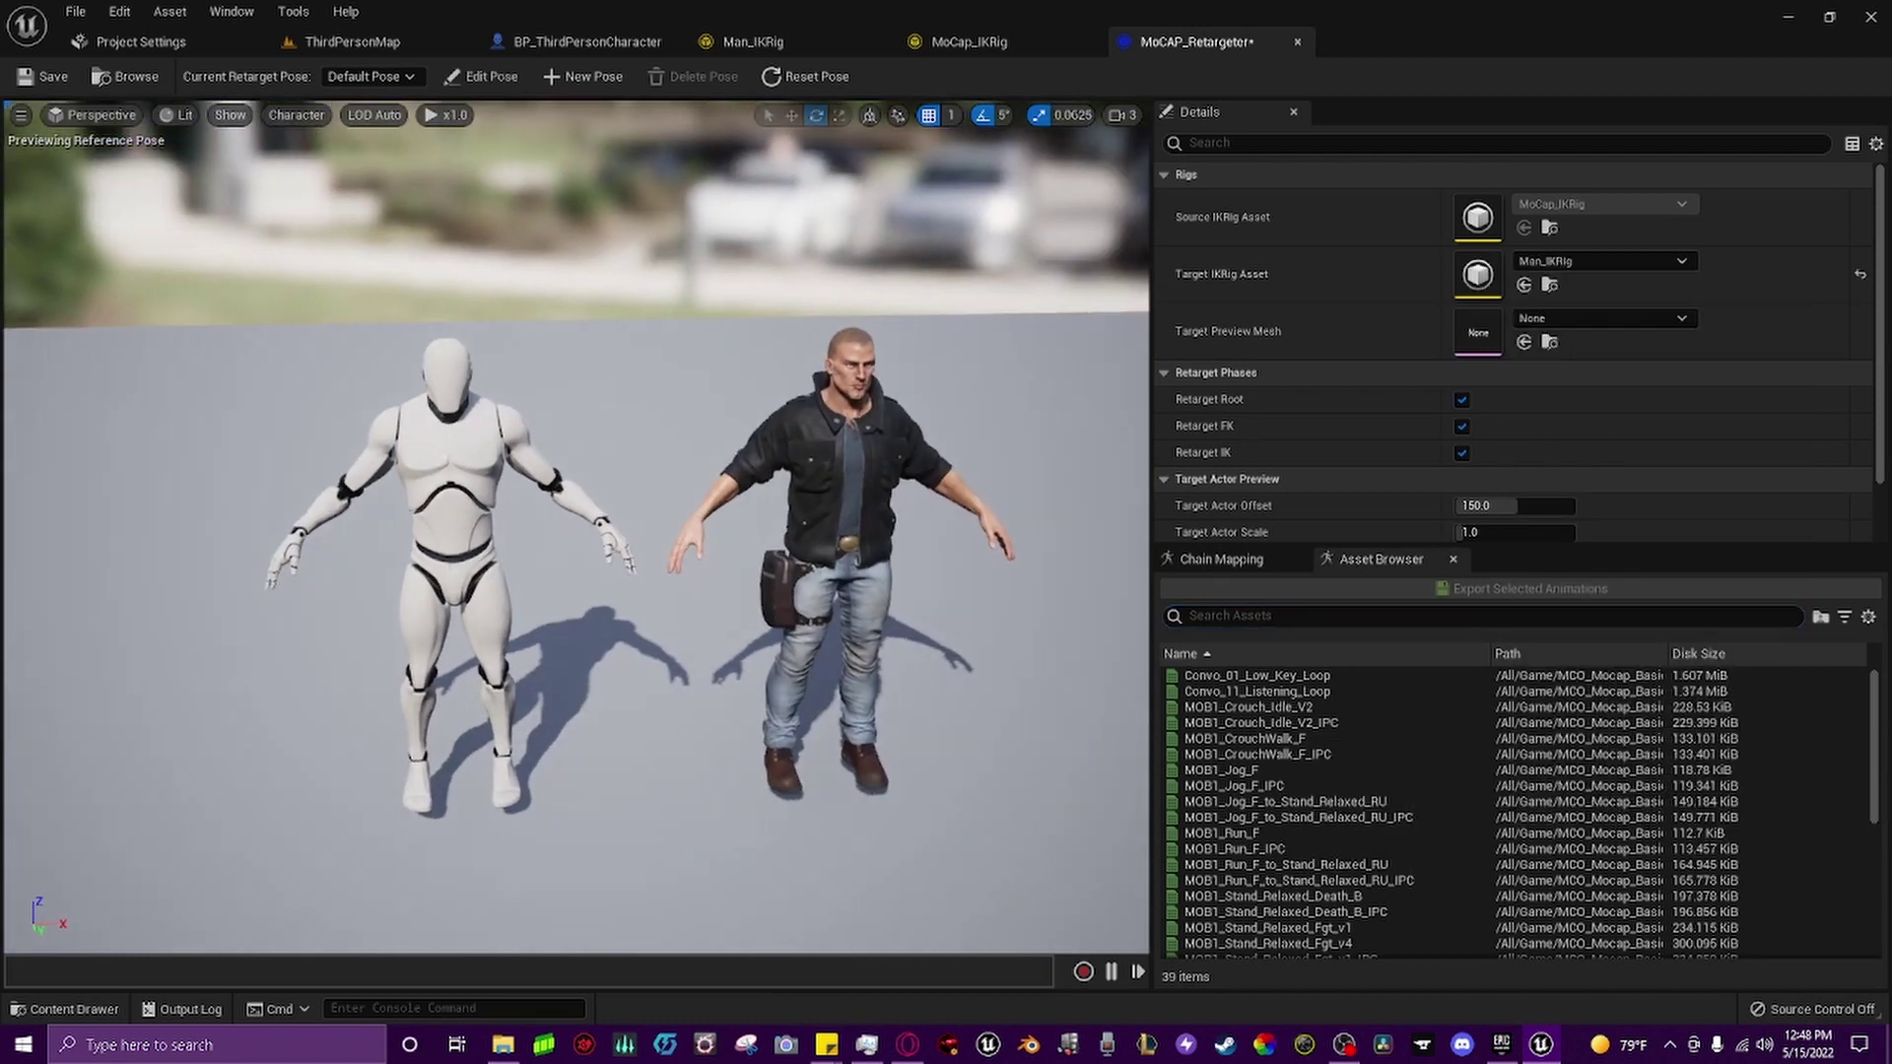
{"action": "left_click_drag", "start_coordinate": [1117, 609], "coordinate": [1117, 608]}
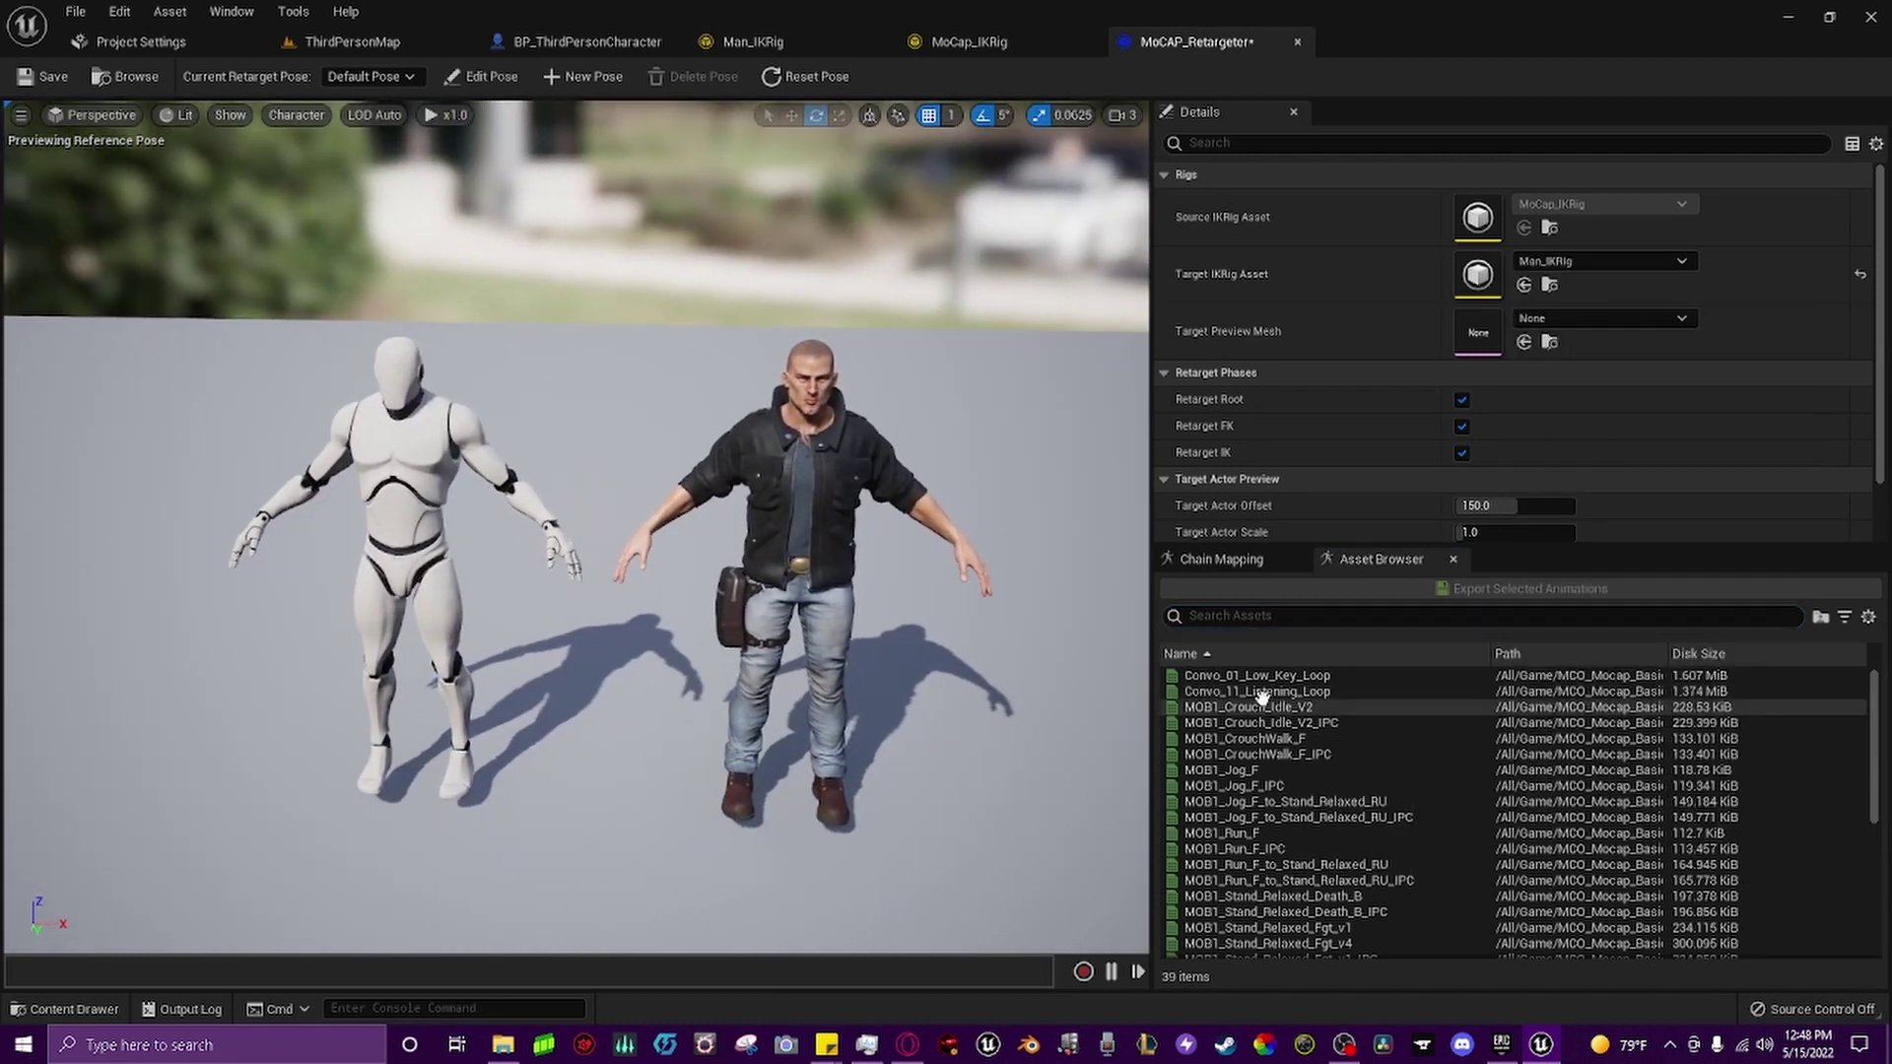
Preview several mocap animations on both characters, including the crouch idle, run, jog-to-stand, relaxed fidget and SCR_Walk_Scared_Fwd_Look_Left_Loop.
{"action": "left_click", "coordinate": [1262, 723]}
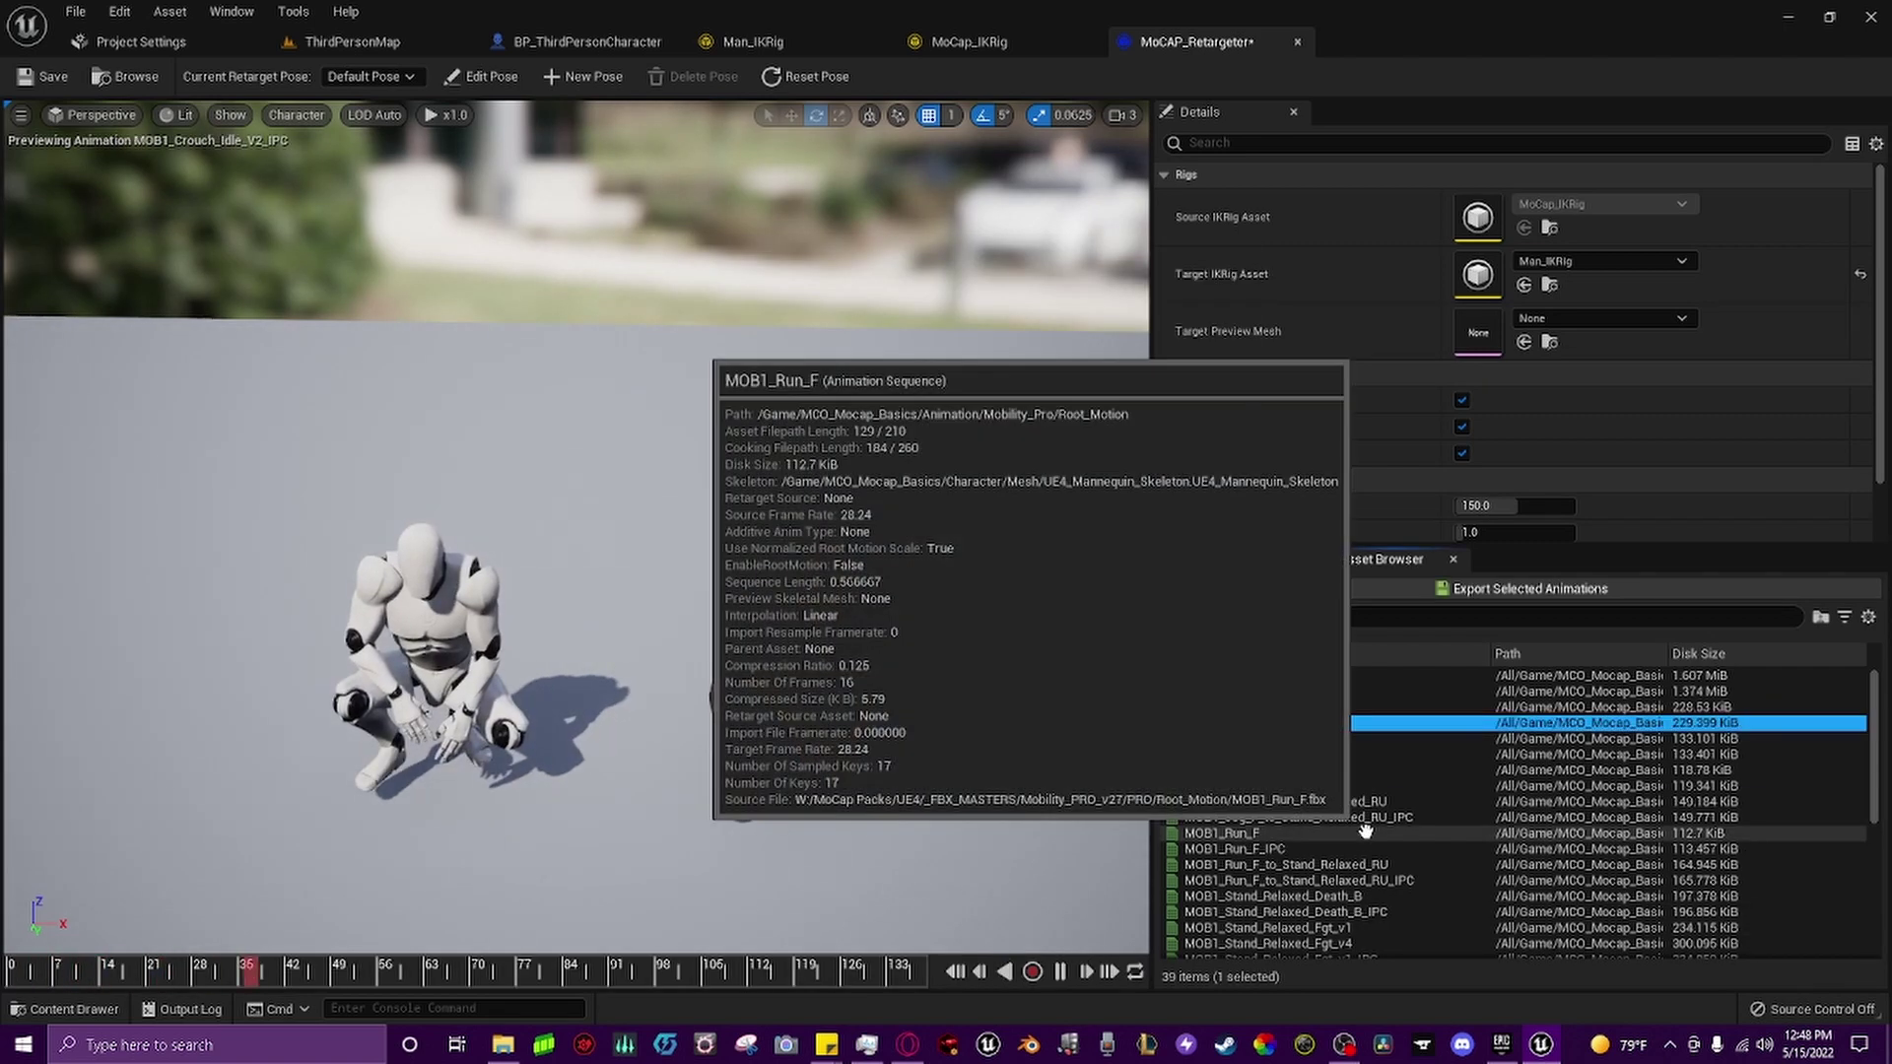
{"action": "left_click", "coordinate": [1366, 833]}
{"action": "left_click", "coordinate": [1442, 817]}
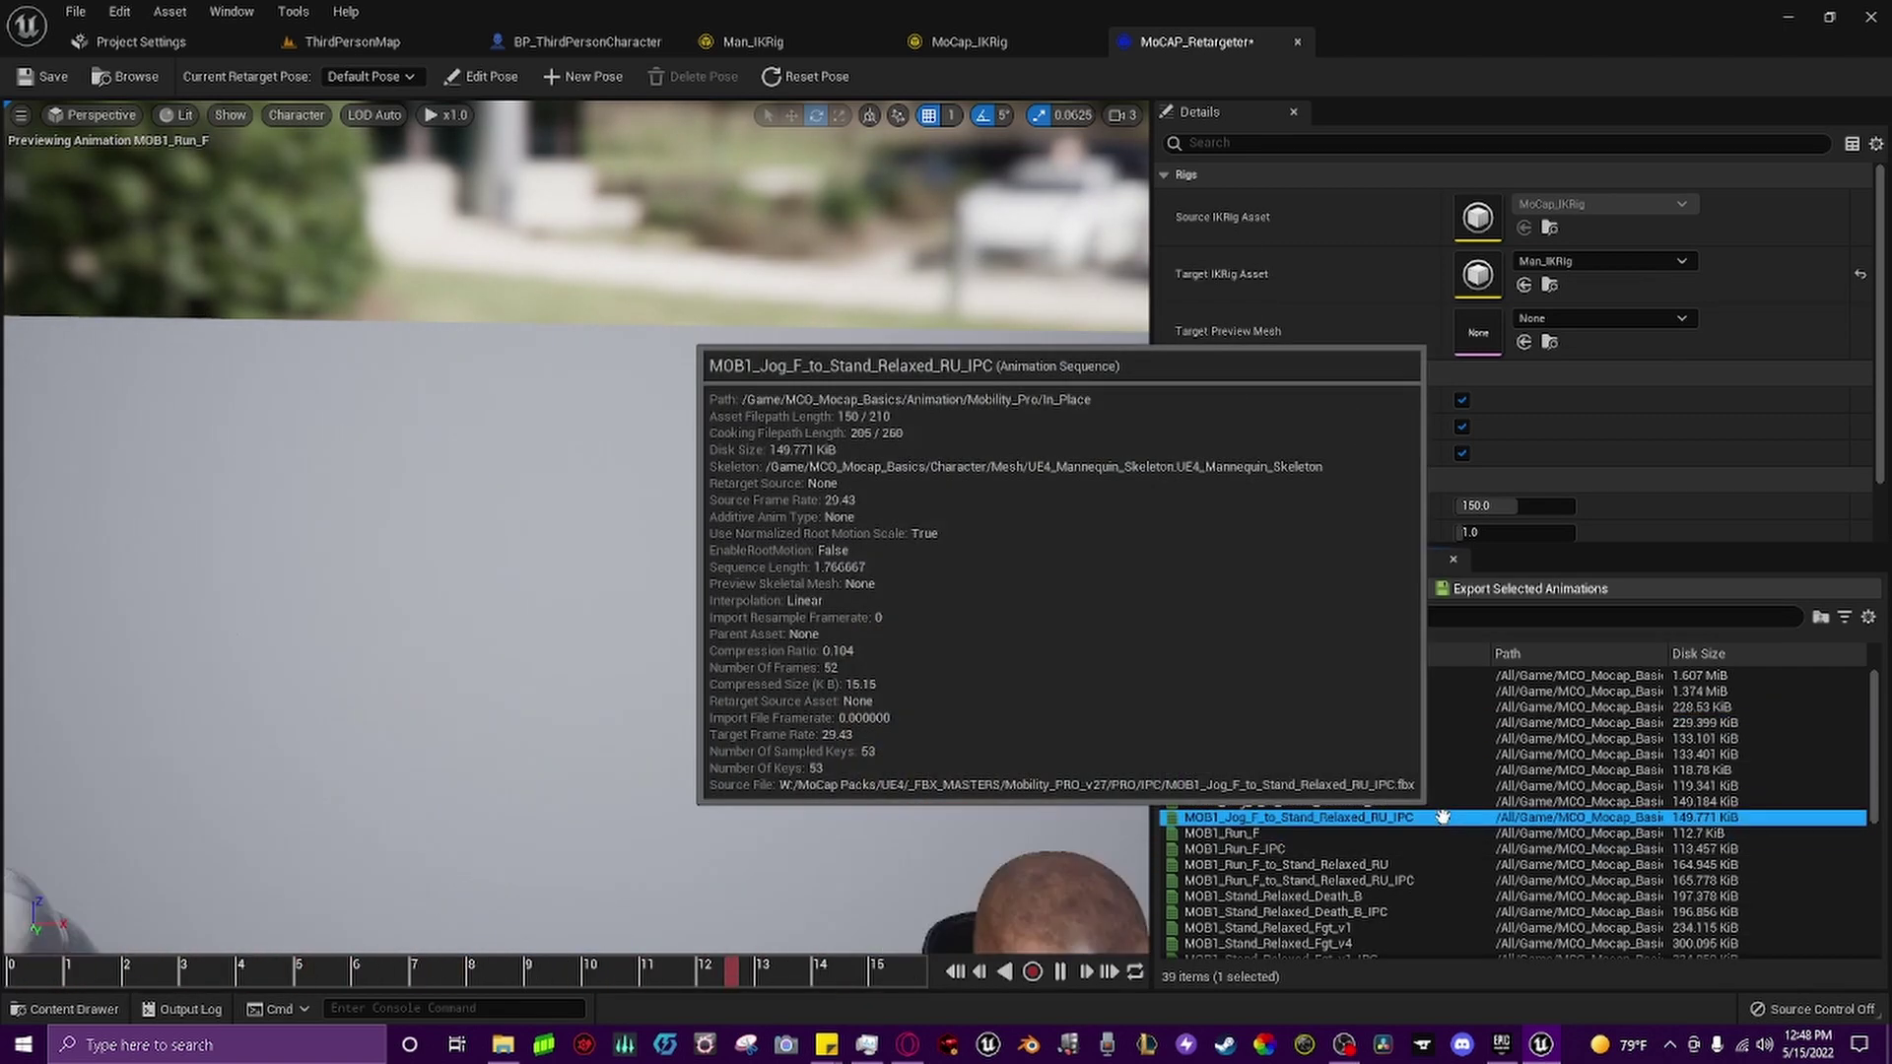
{"action": "scroll", "coordinate": [1316, 843], "scroll_direction": "down", "scroll_amount": 3}
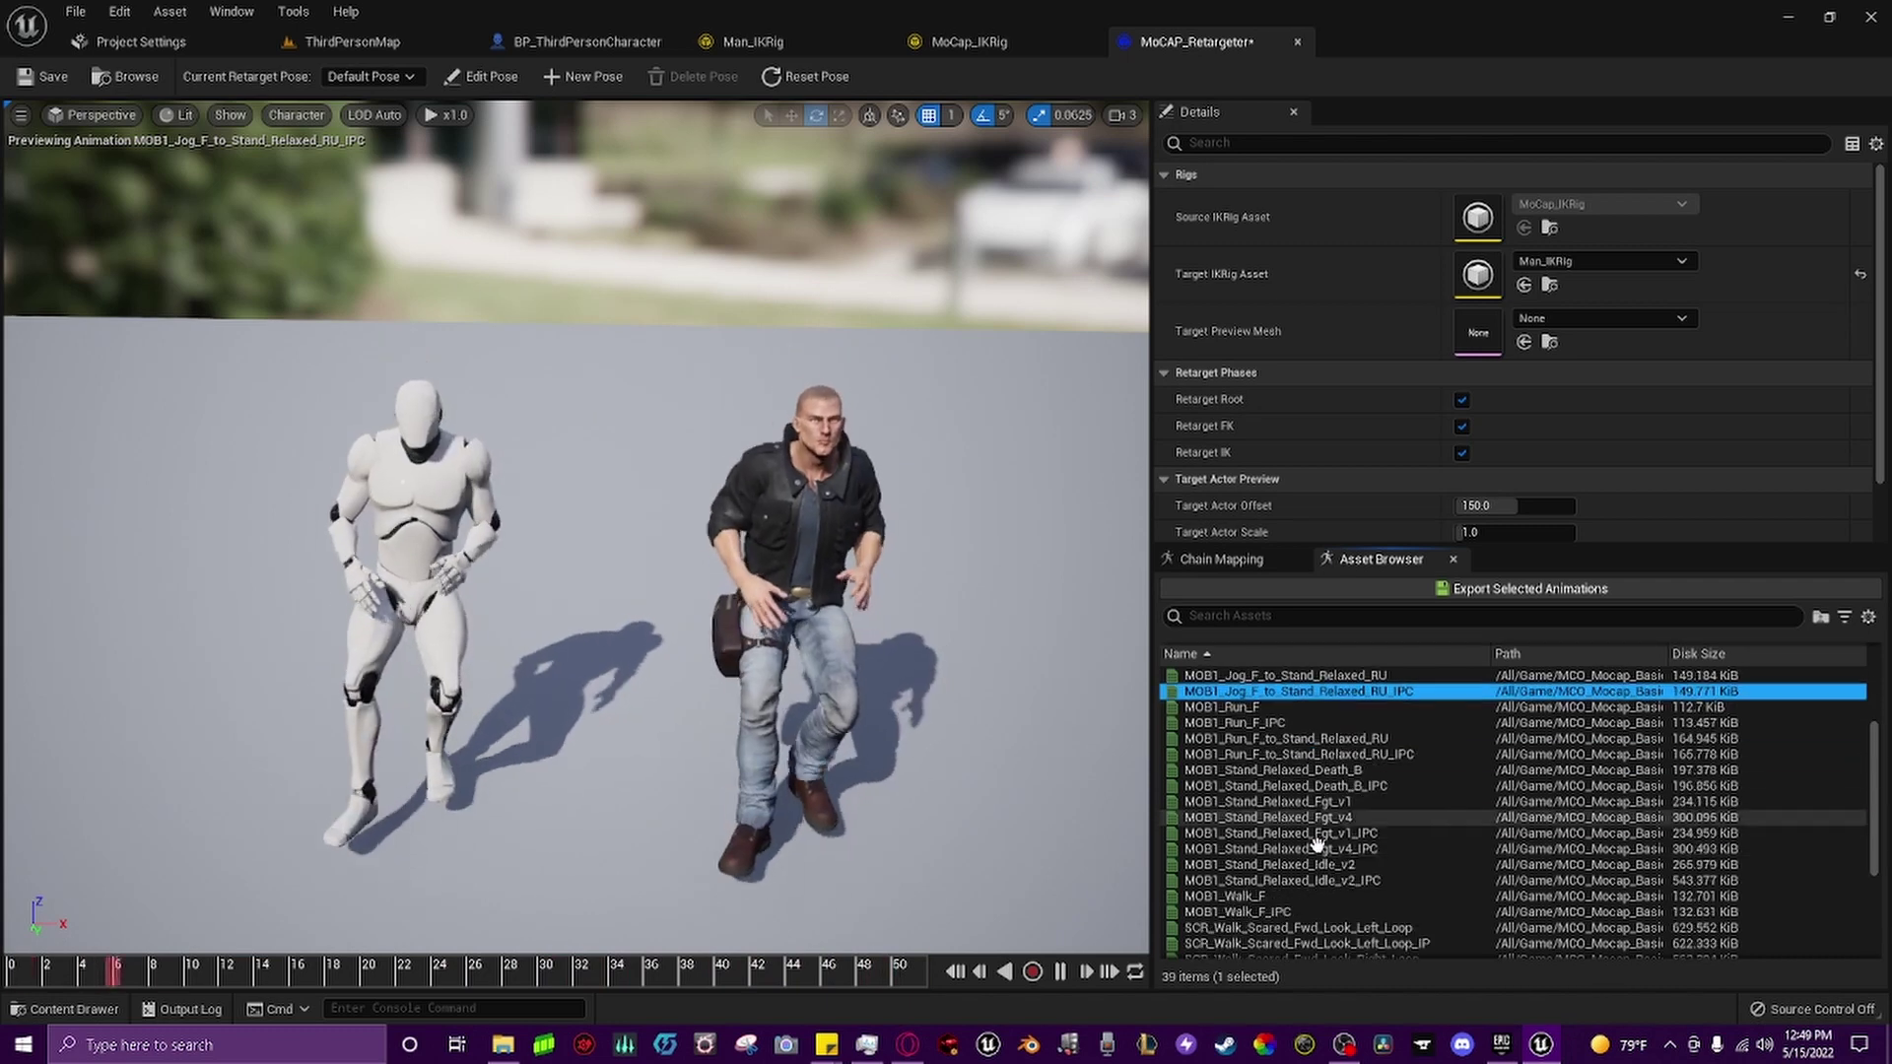
{"action": "left_click", "coordinate": [1315, 846]}
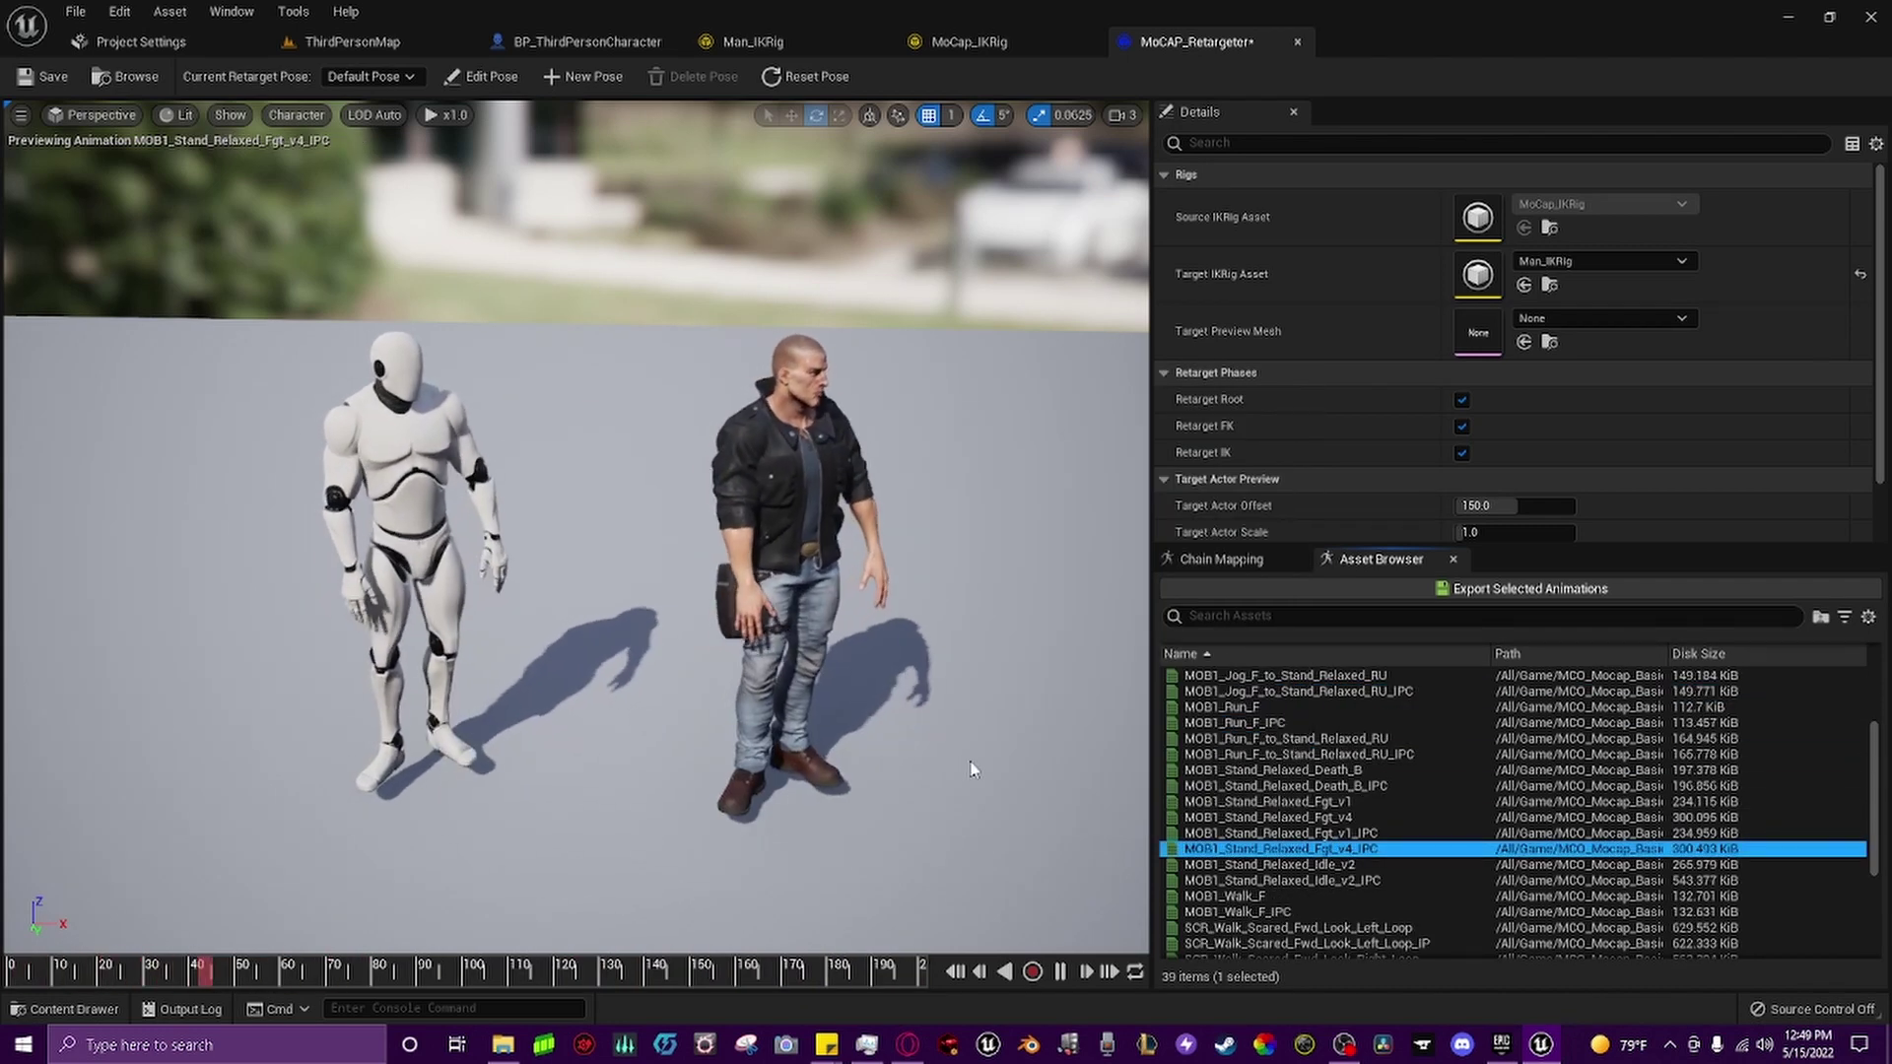
{"action": "scroll", "coordinate": [1311, 803], "scroll_direction": "down", "scroll_amount": 3}
{"action": "left_click", "coordinate": [1311, 802]}
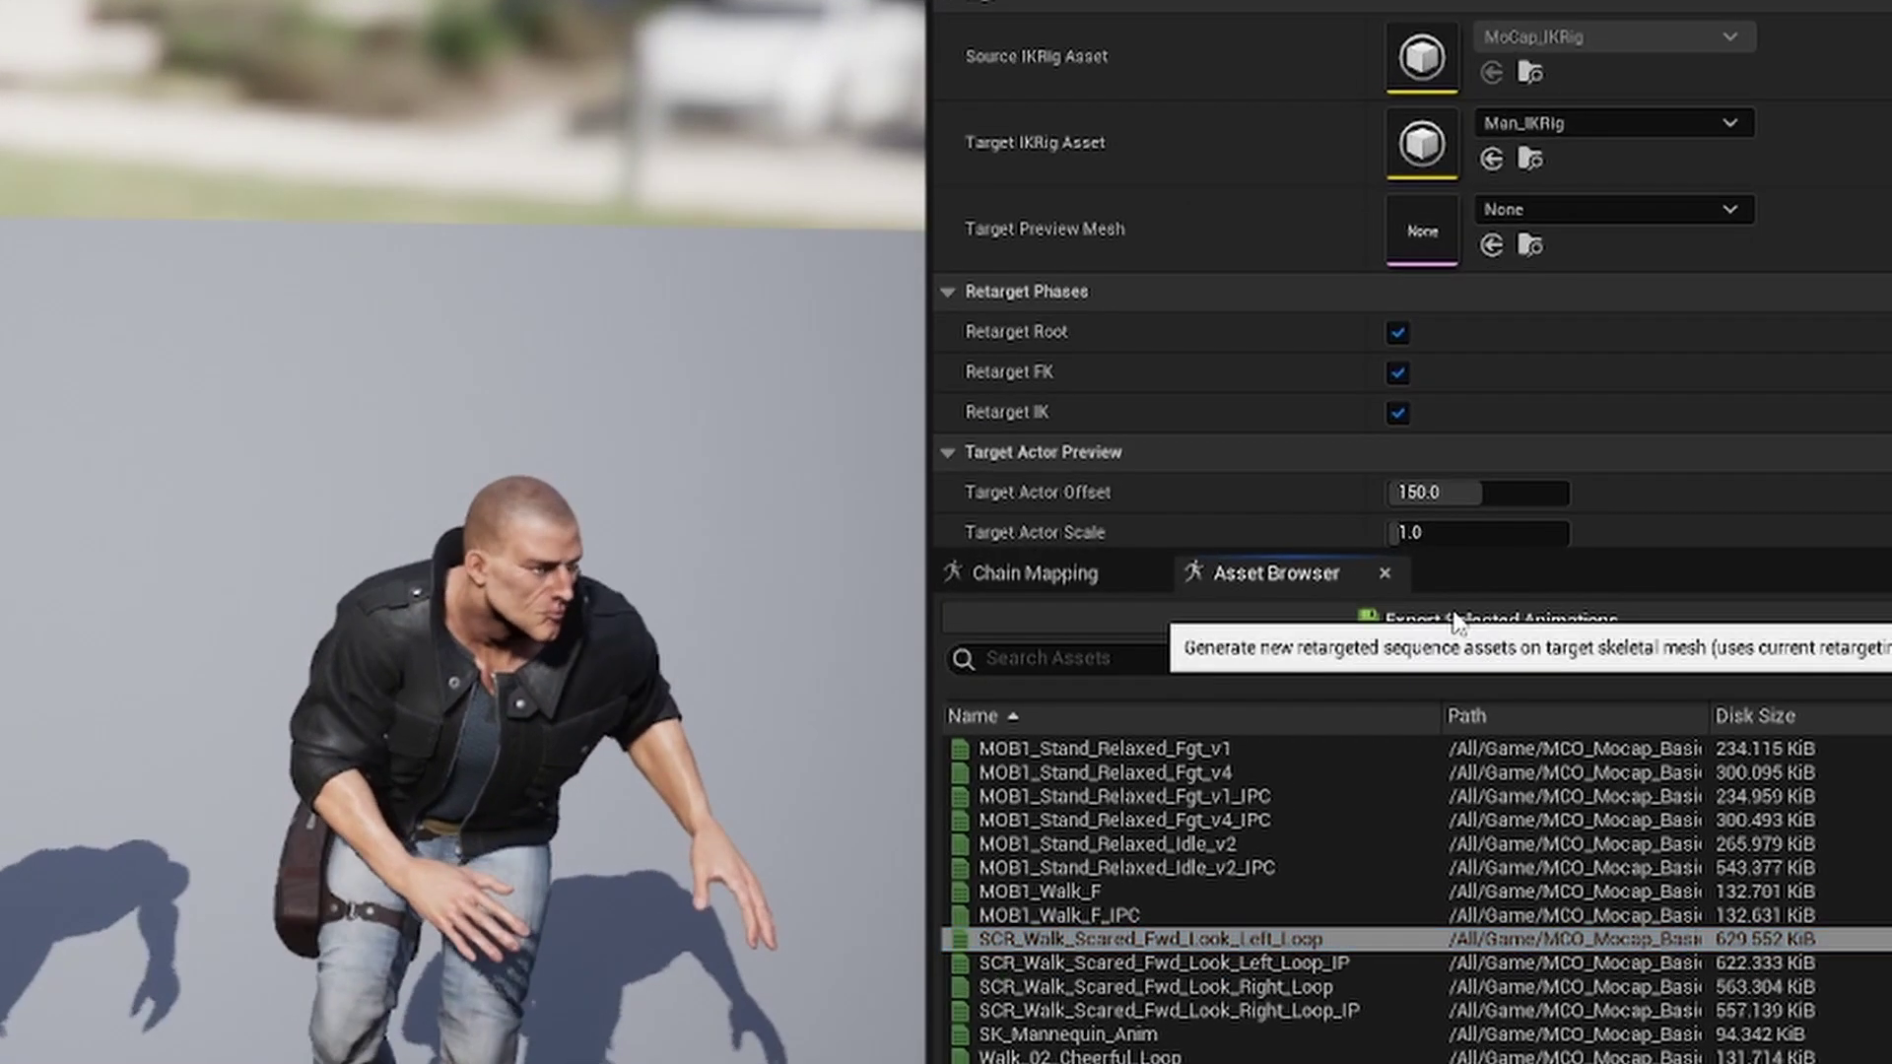
{"action": "left_click", "coordinate": [1456, 621]}
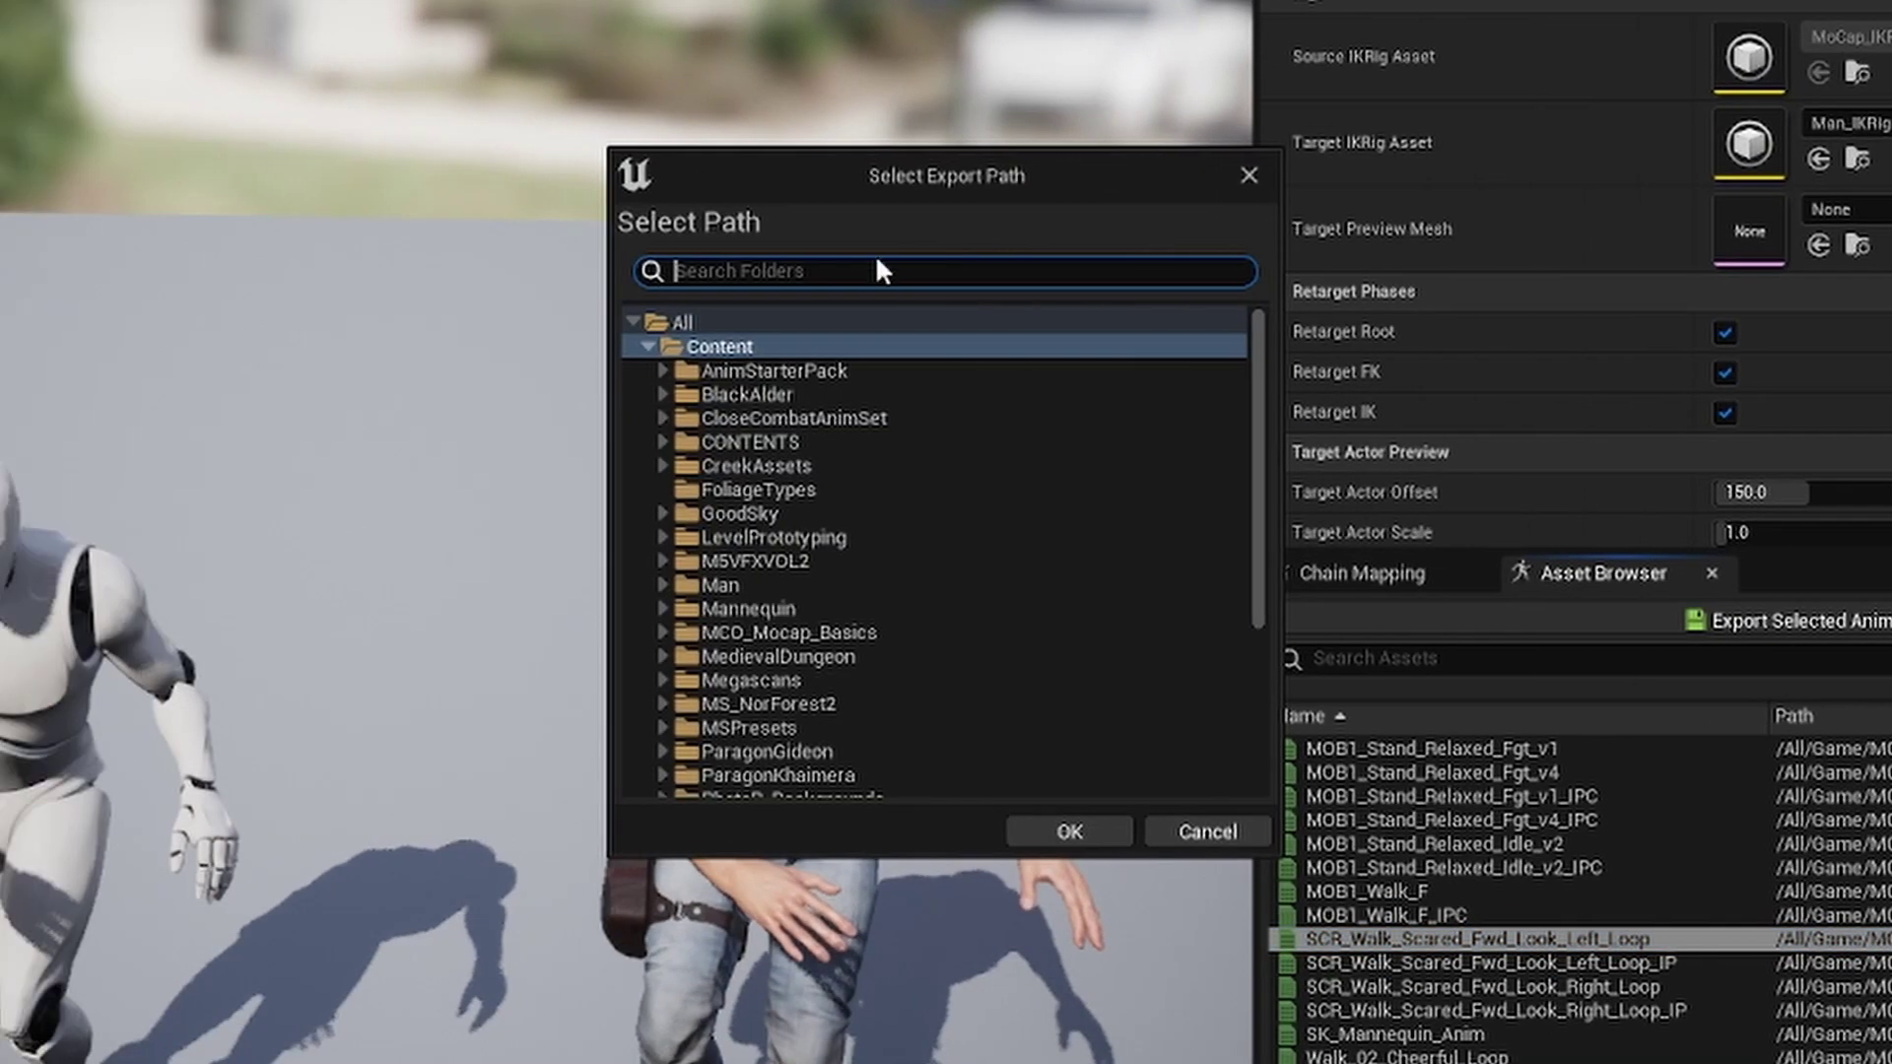
{"action": "scroll", "coordinate": [479, 373], "scroll_direction": "down", "scroll_amount": 3}
{"action": "scroll", "coordinate": [806, 373], "scroll_direction": "down", "scroll_amount": 2}
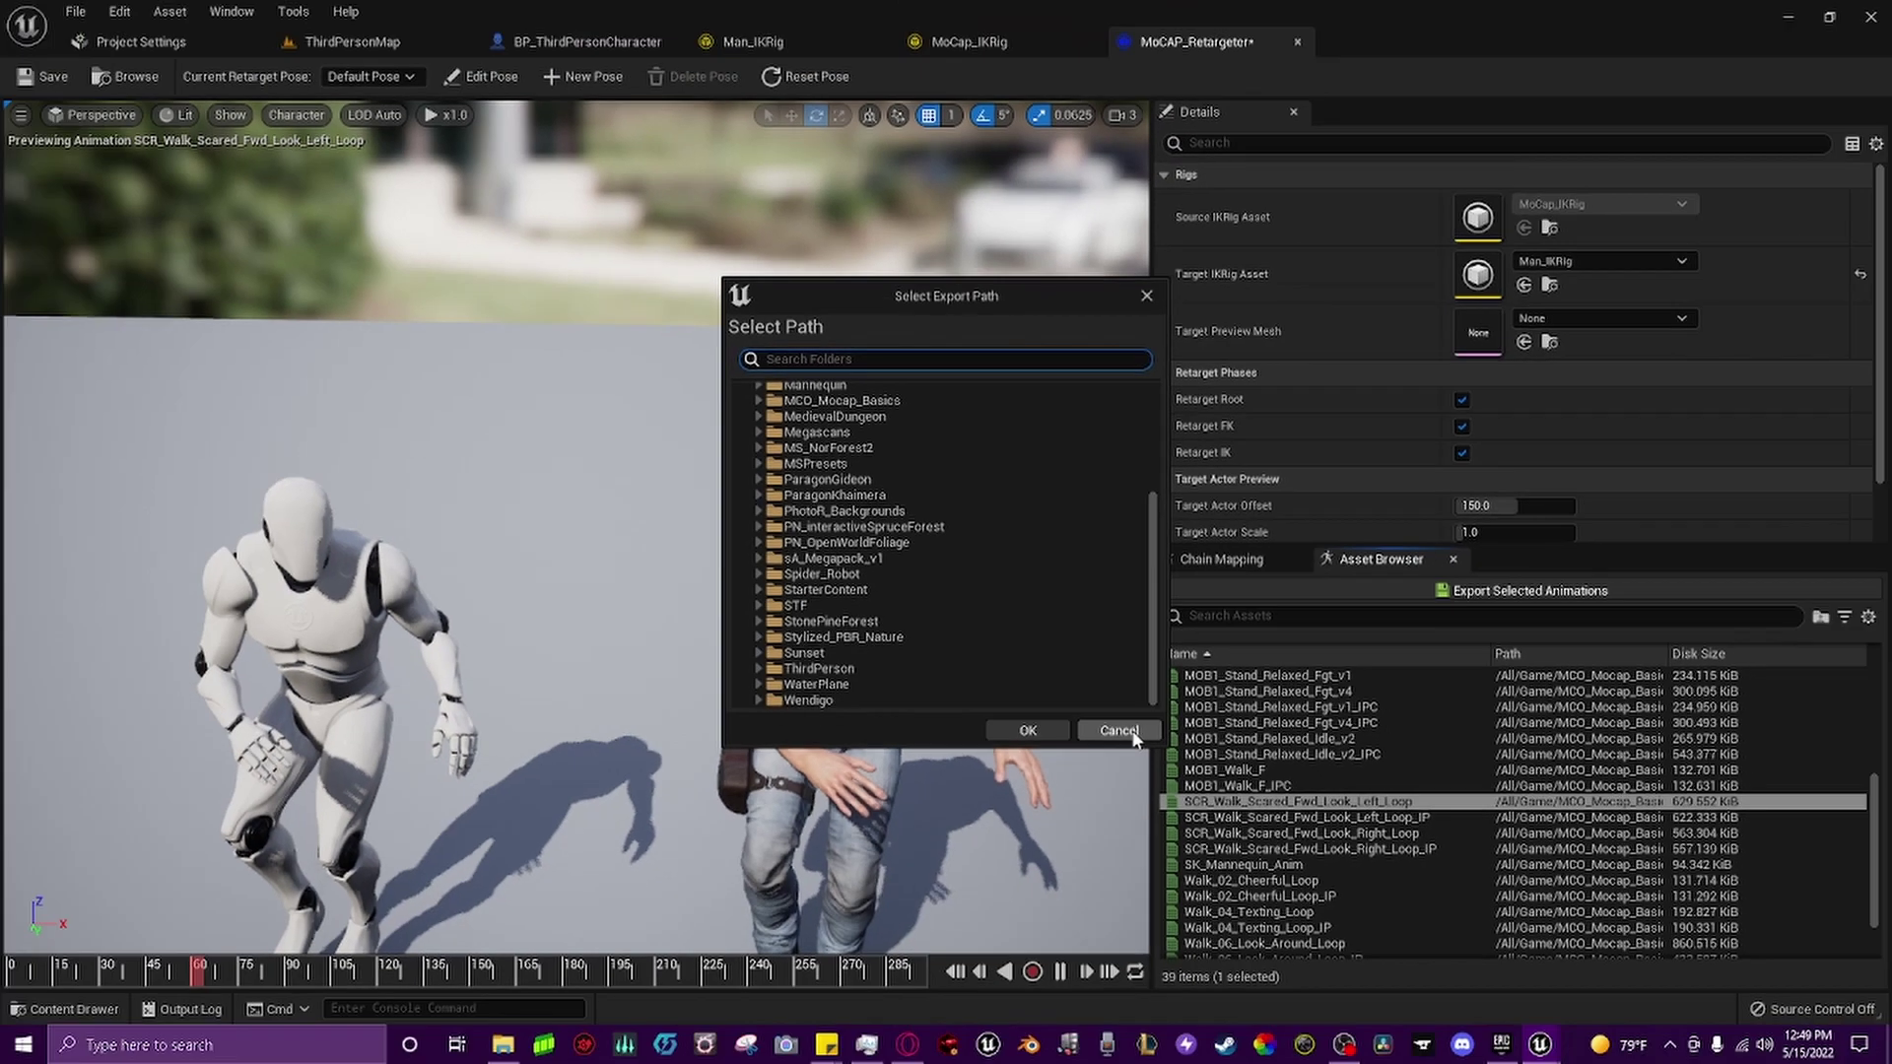
{"action": "left_click", "coordinate": [1212, 832]}
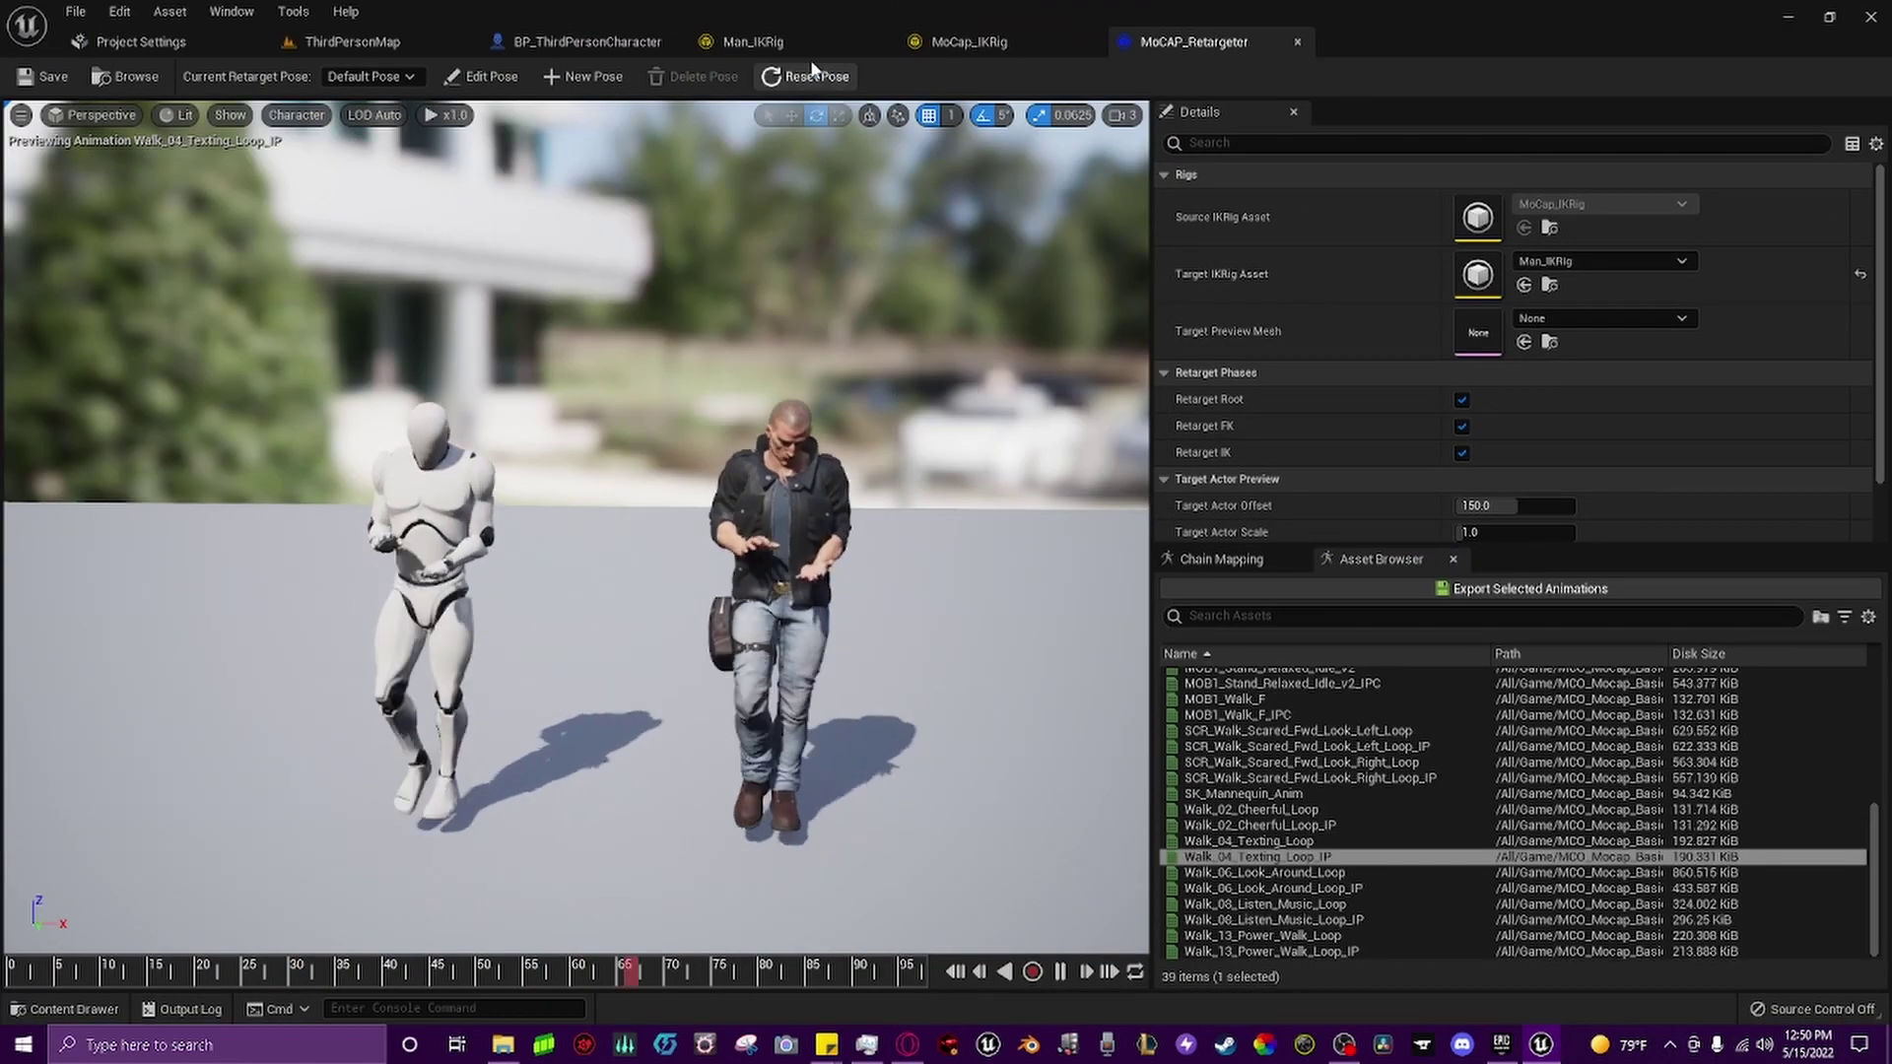
Compare the retarget root and bone chains of Man_IKRig and MoCap_IKRig, and return to MoCAP_Retargeter.
{"action": "left_click", "coordinate": [796, 38]}
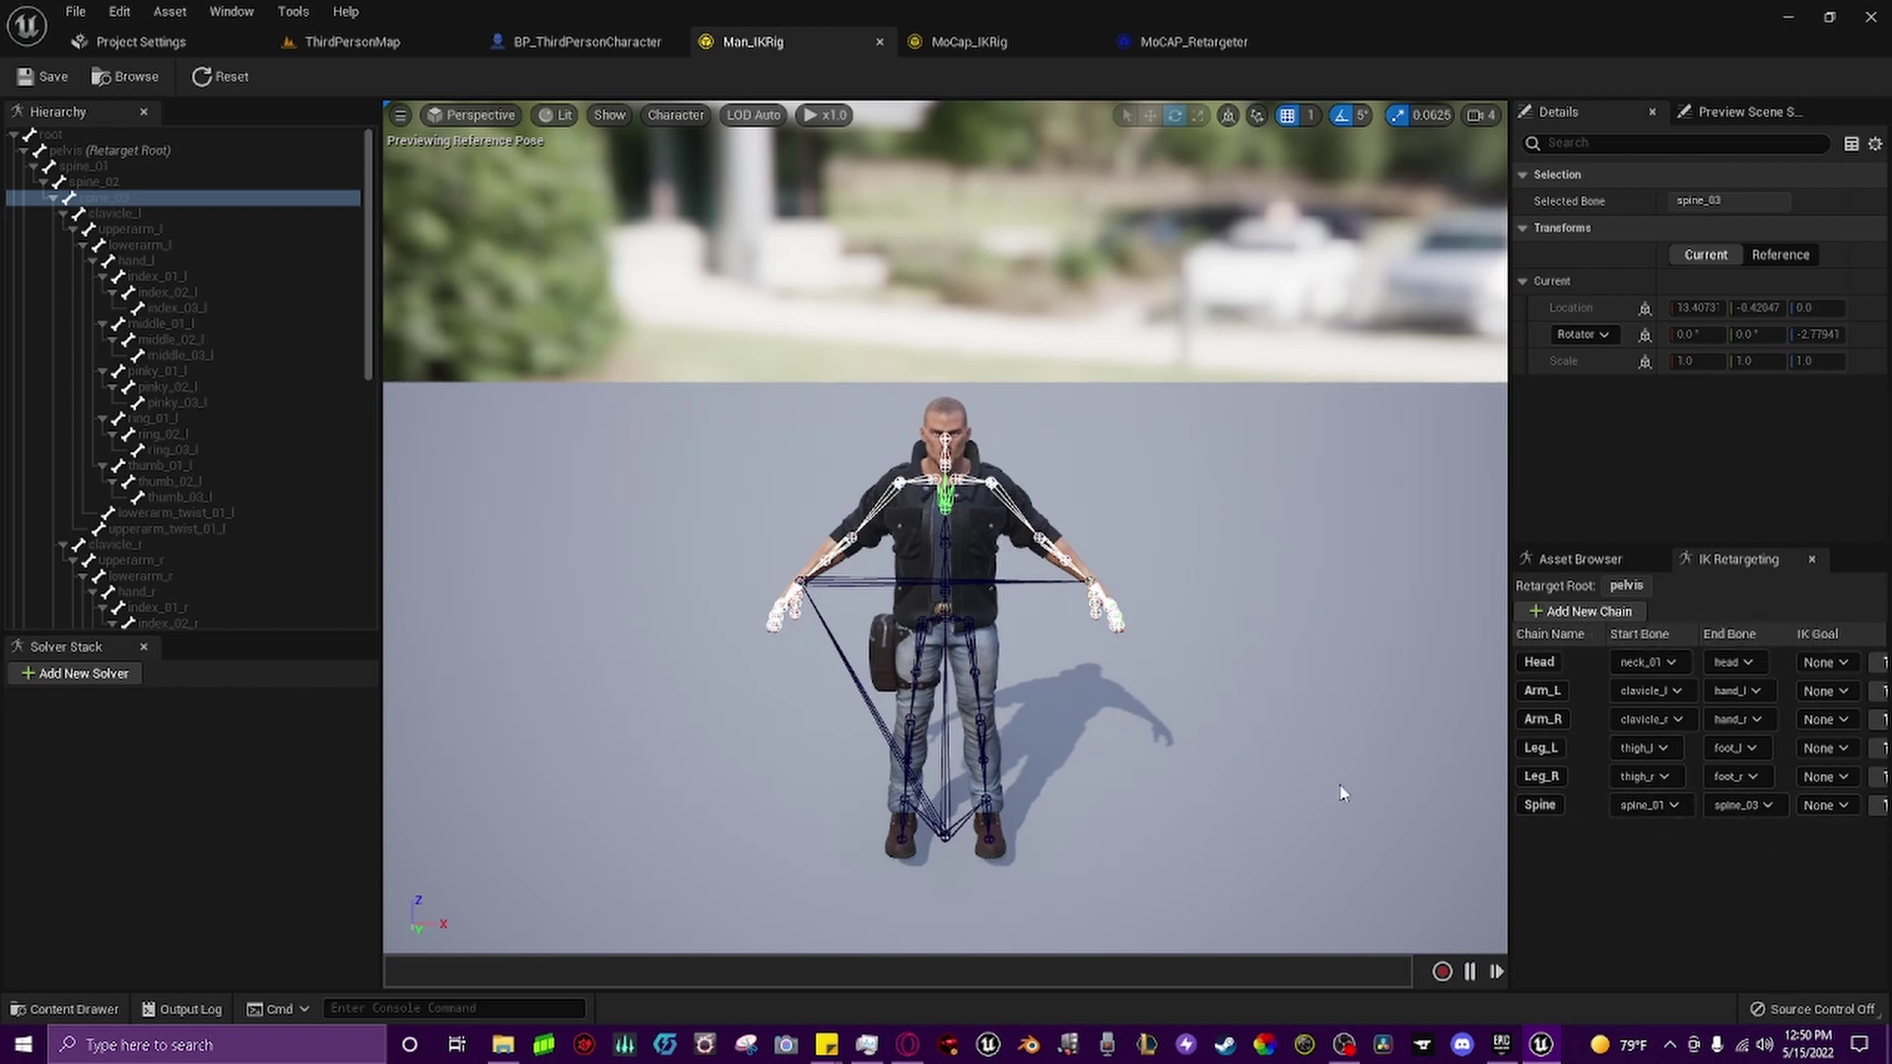
{"action": "left_click", "coordinate": [1013, 56]}
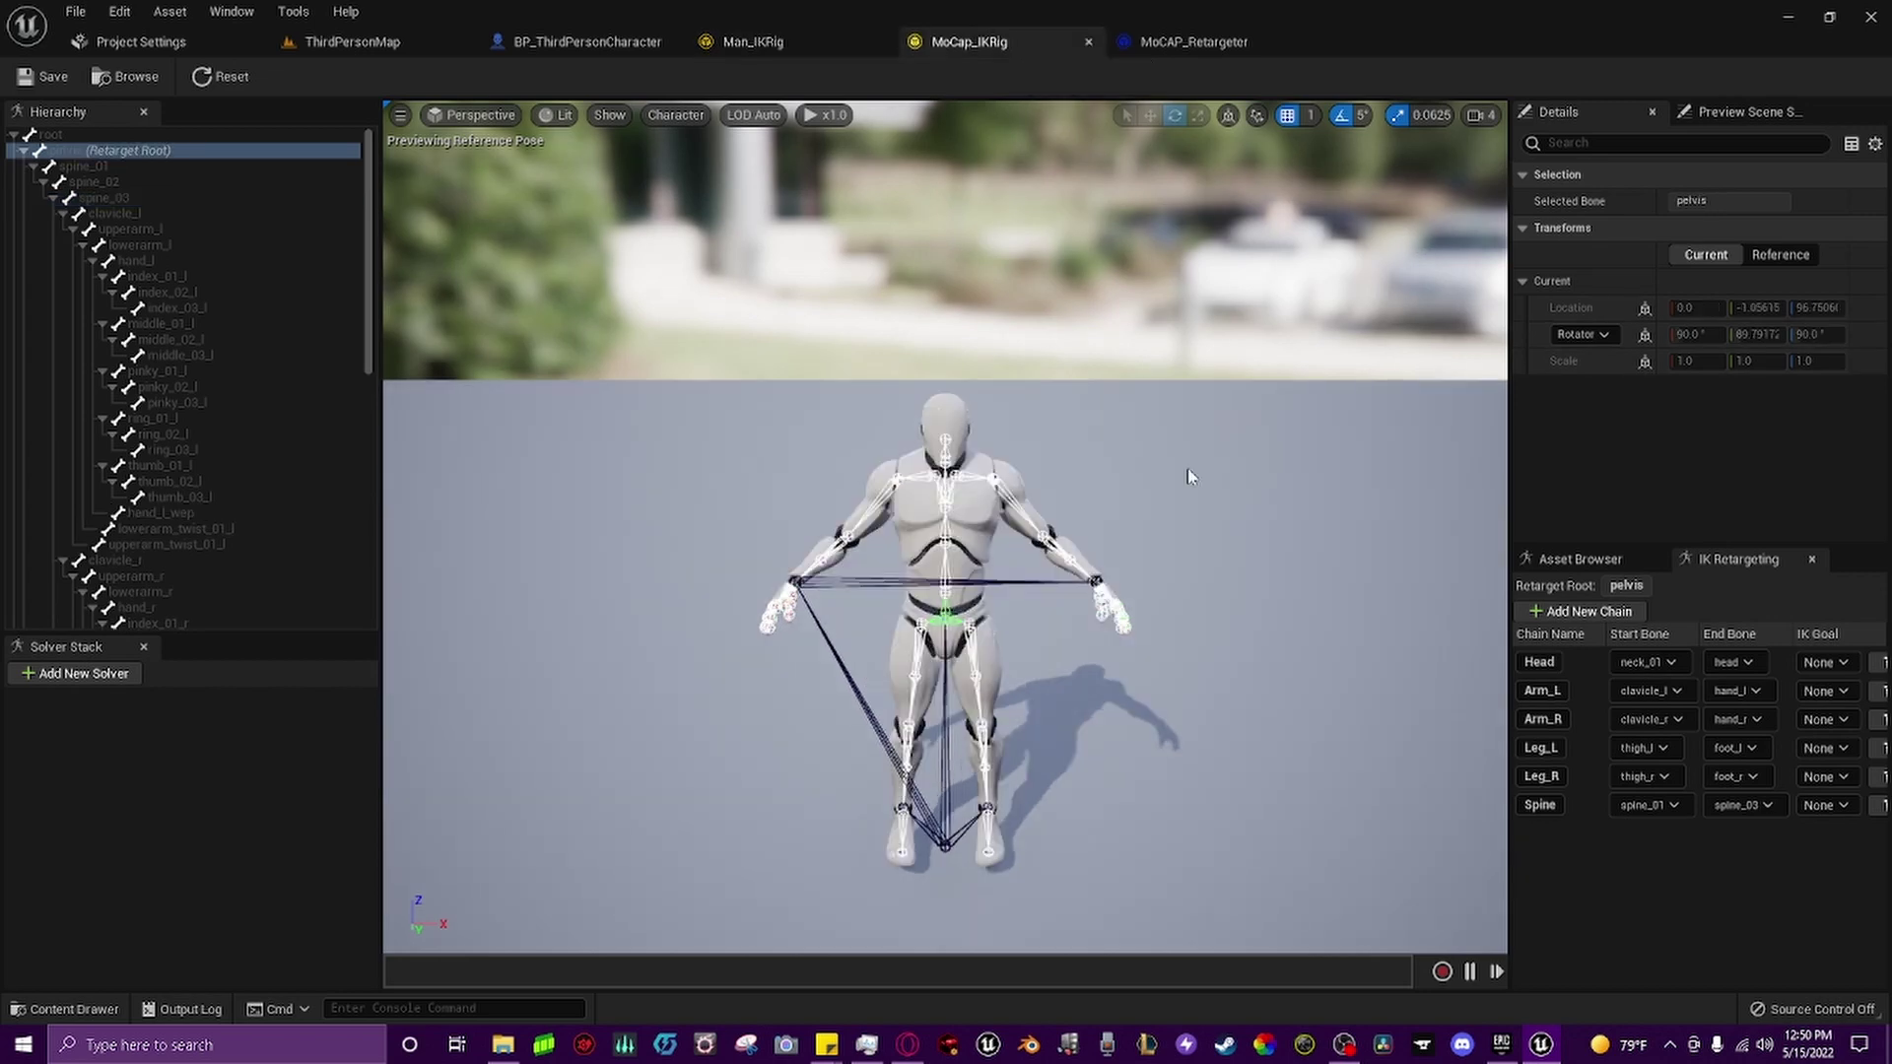
{"action": "left_click", "coordinate": [1234, 44]}
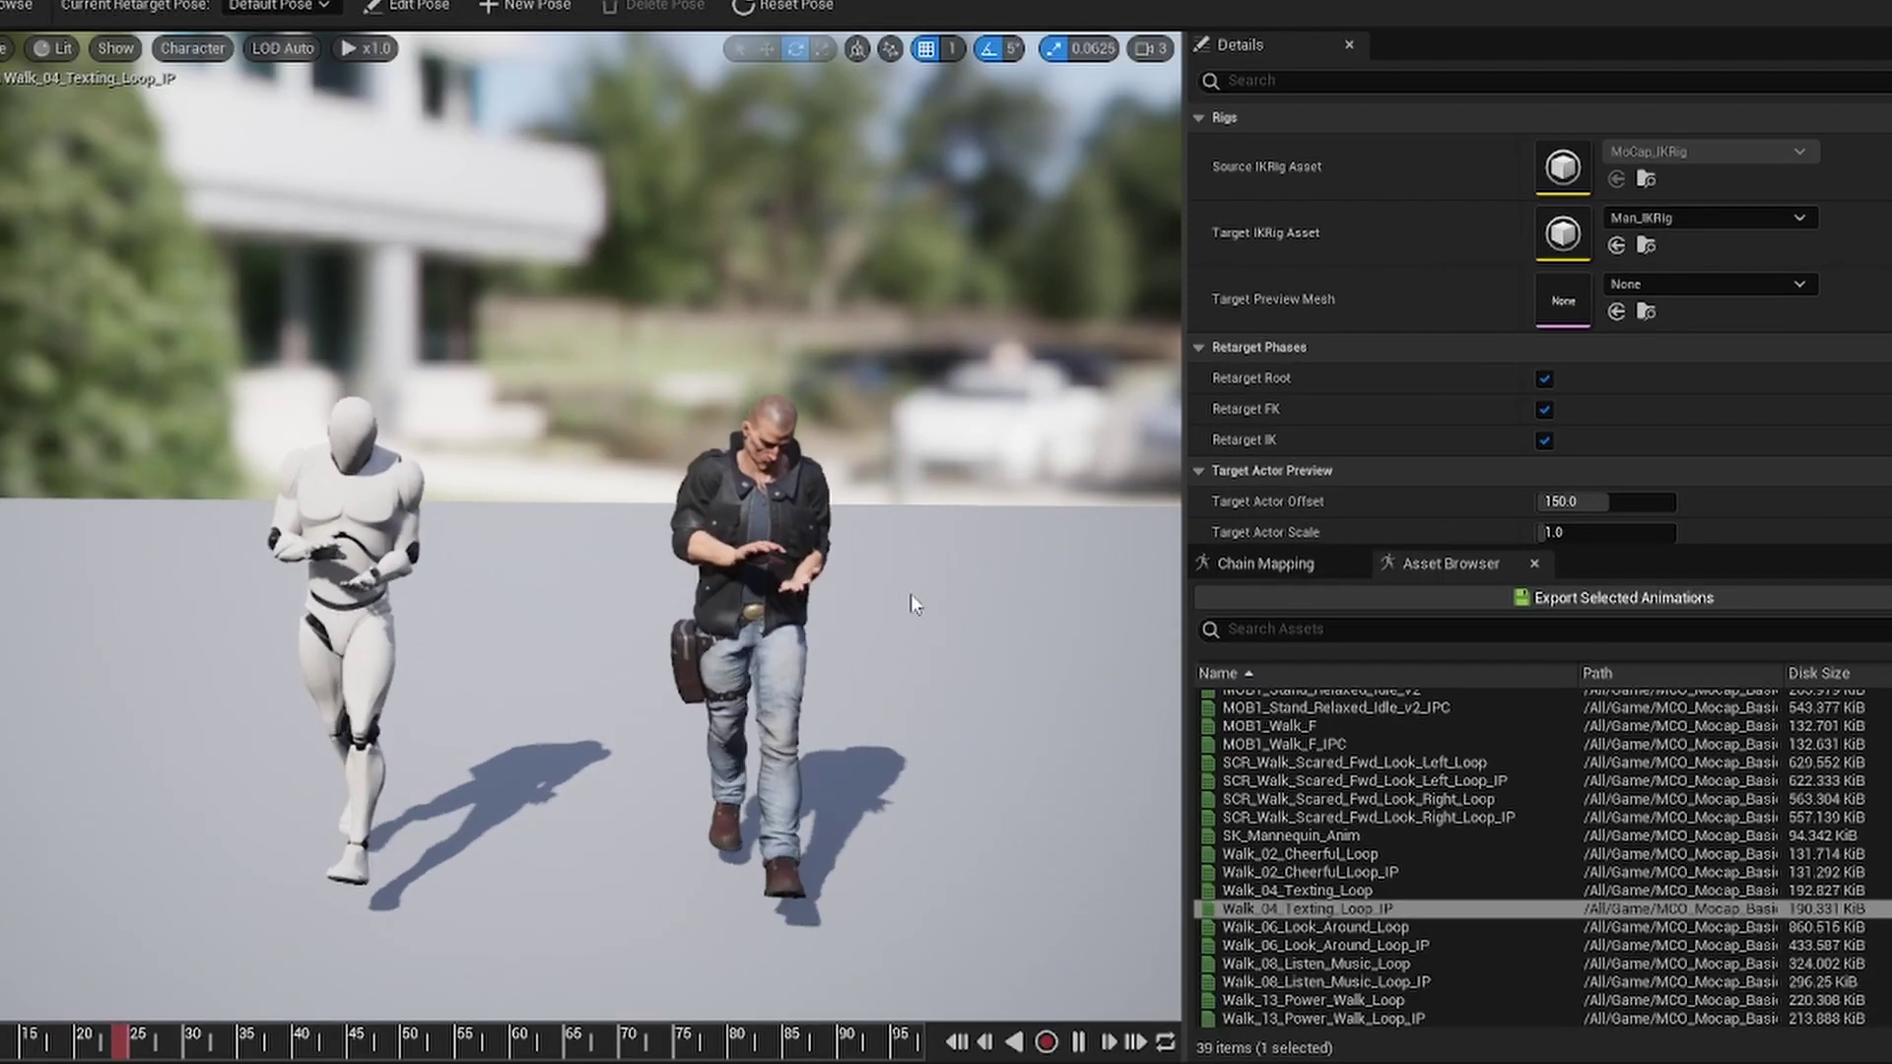
{"action": "right_click_drag", "start_coordinate": [920, 512], "coordinate": [913, 518]}
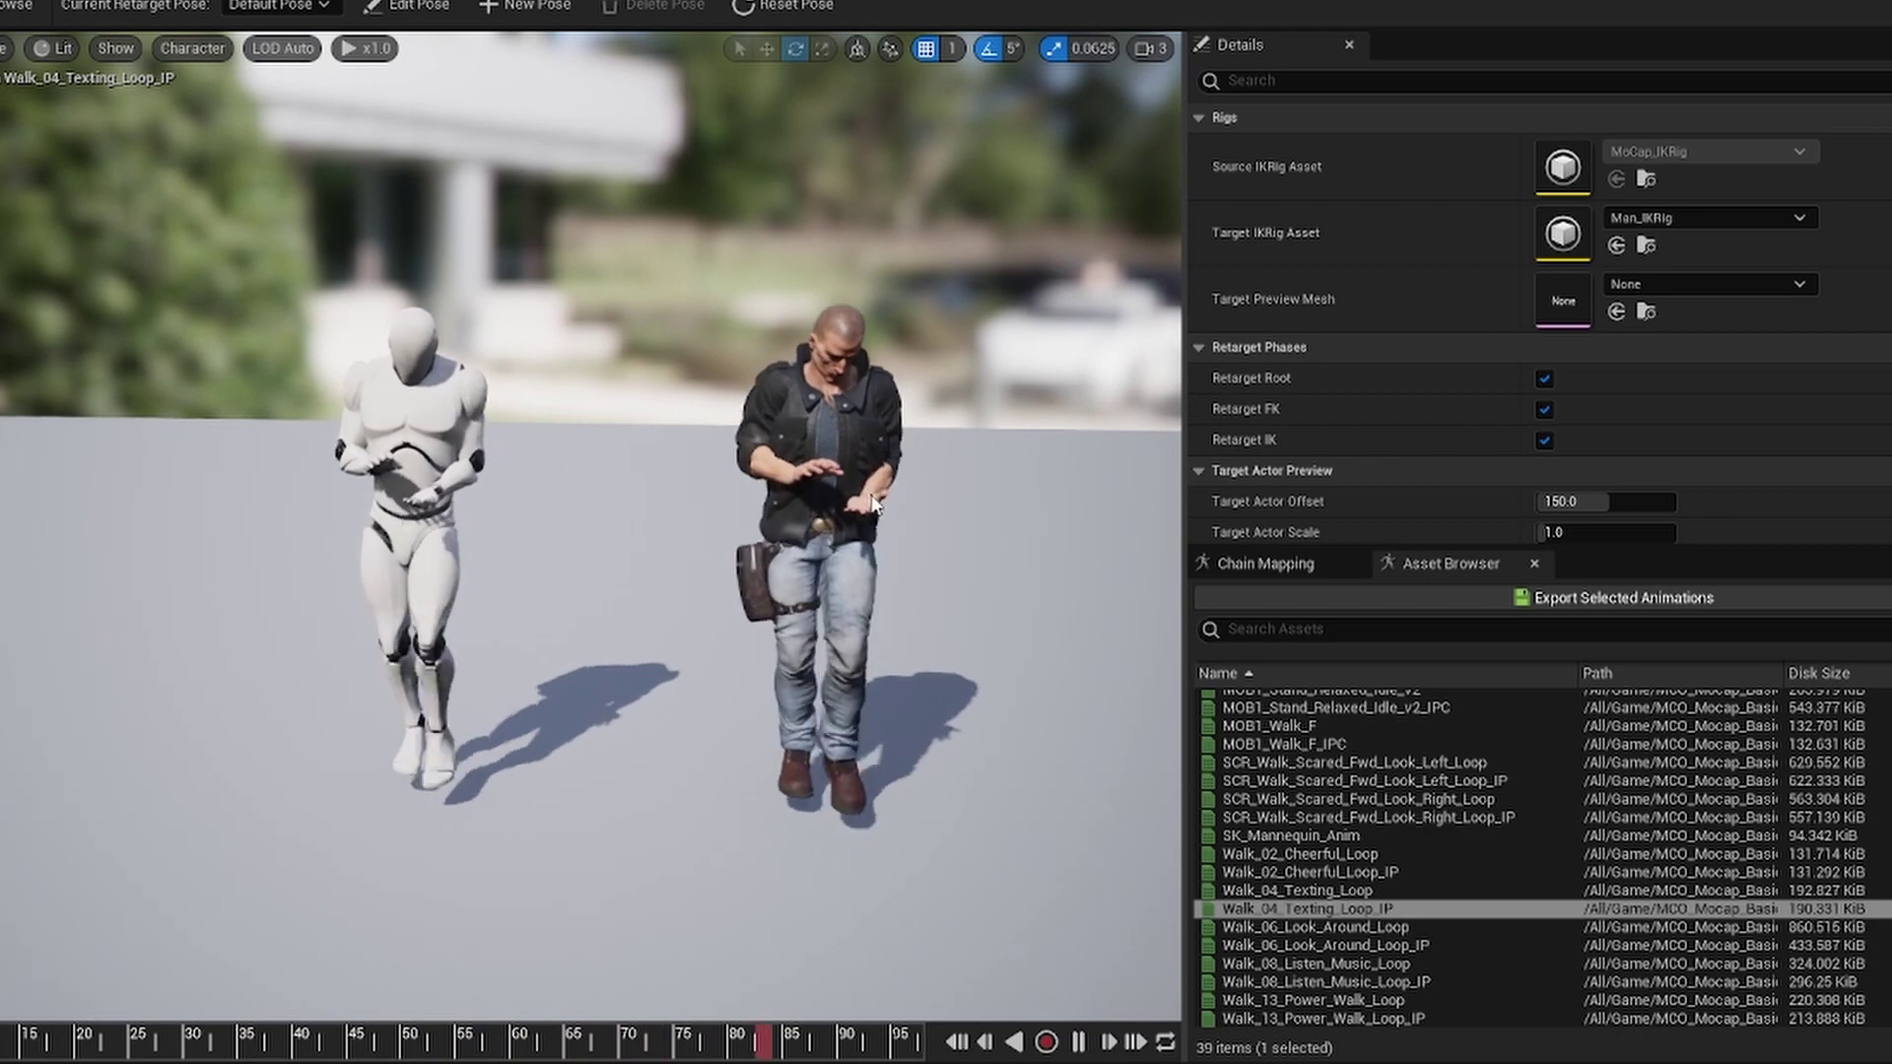
{"action": "right_click_drag", "start_coordinate": [1008, 477], "coordinate": [1008, 481]}
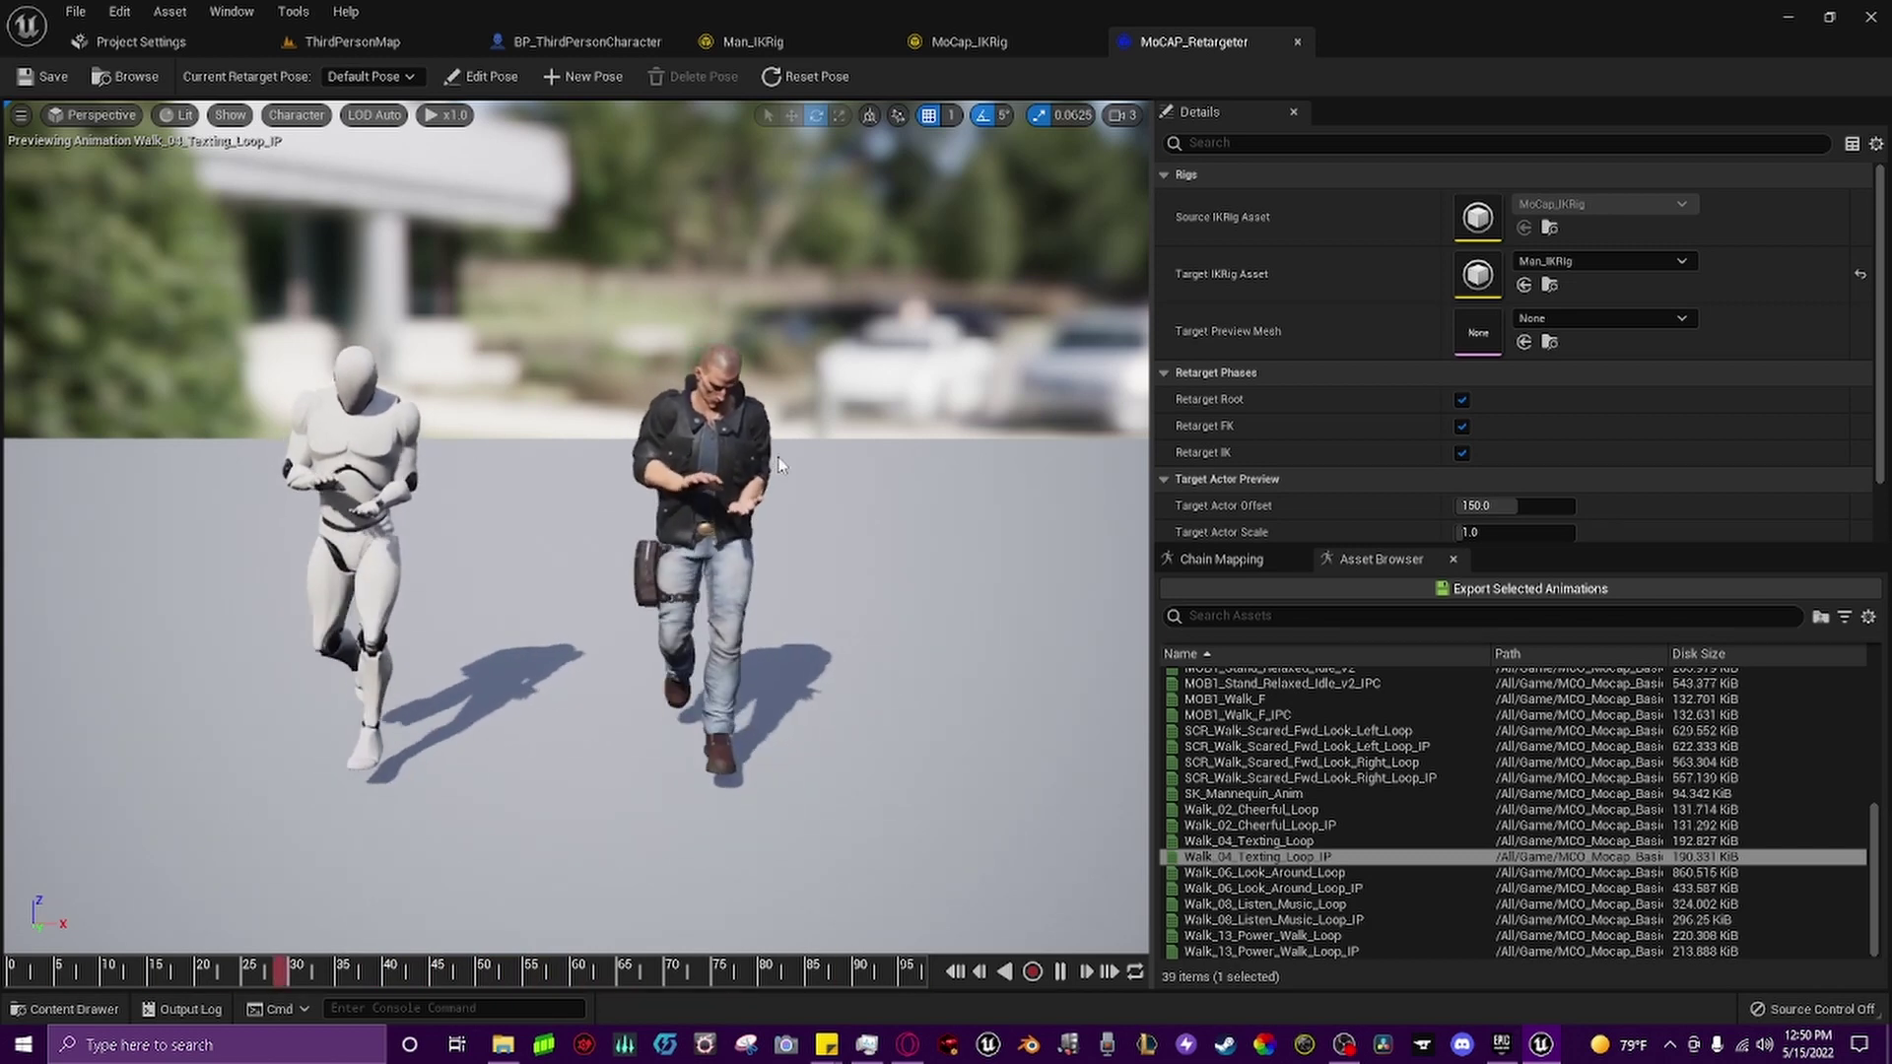
{"action": "left_click_drag", "start_coordinate": [426, 412], "coordinate": [379, 416]}
{"action": "left_click_drag", "start_coordinate": [867, 596], "coordinate": [912, 522]}
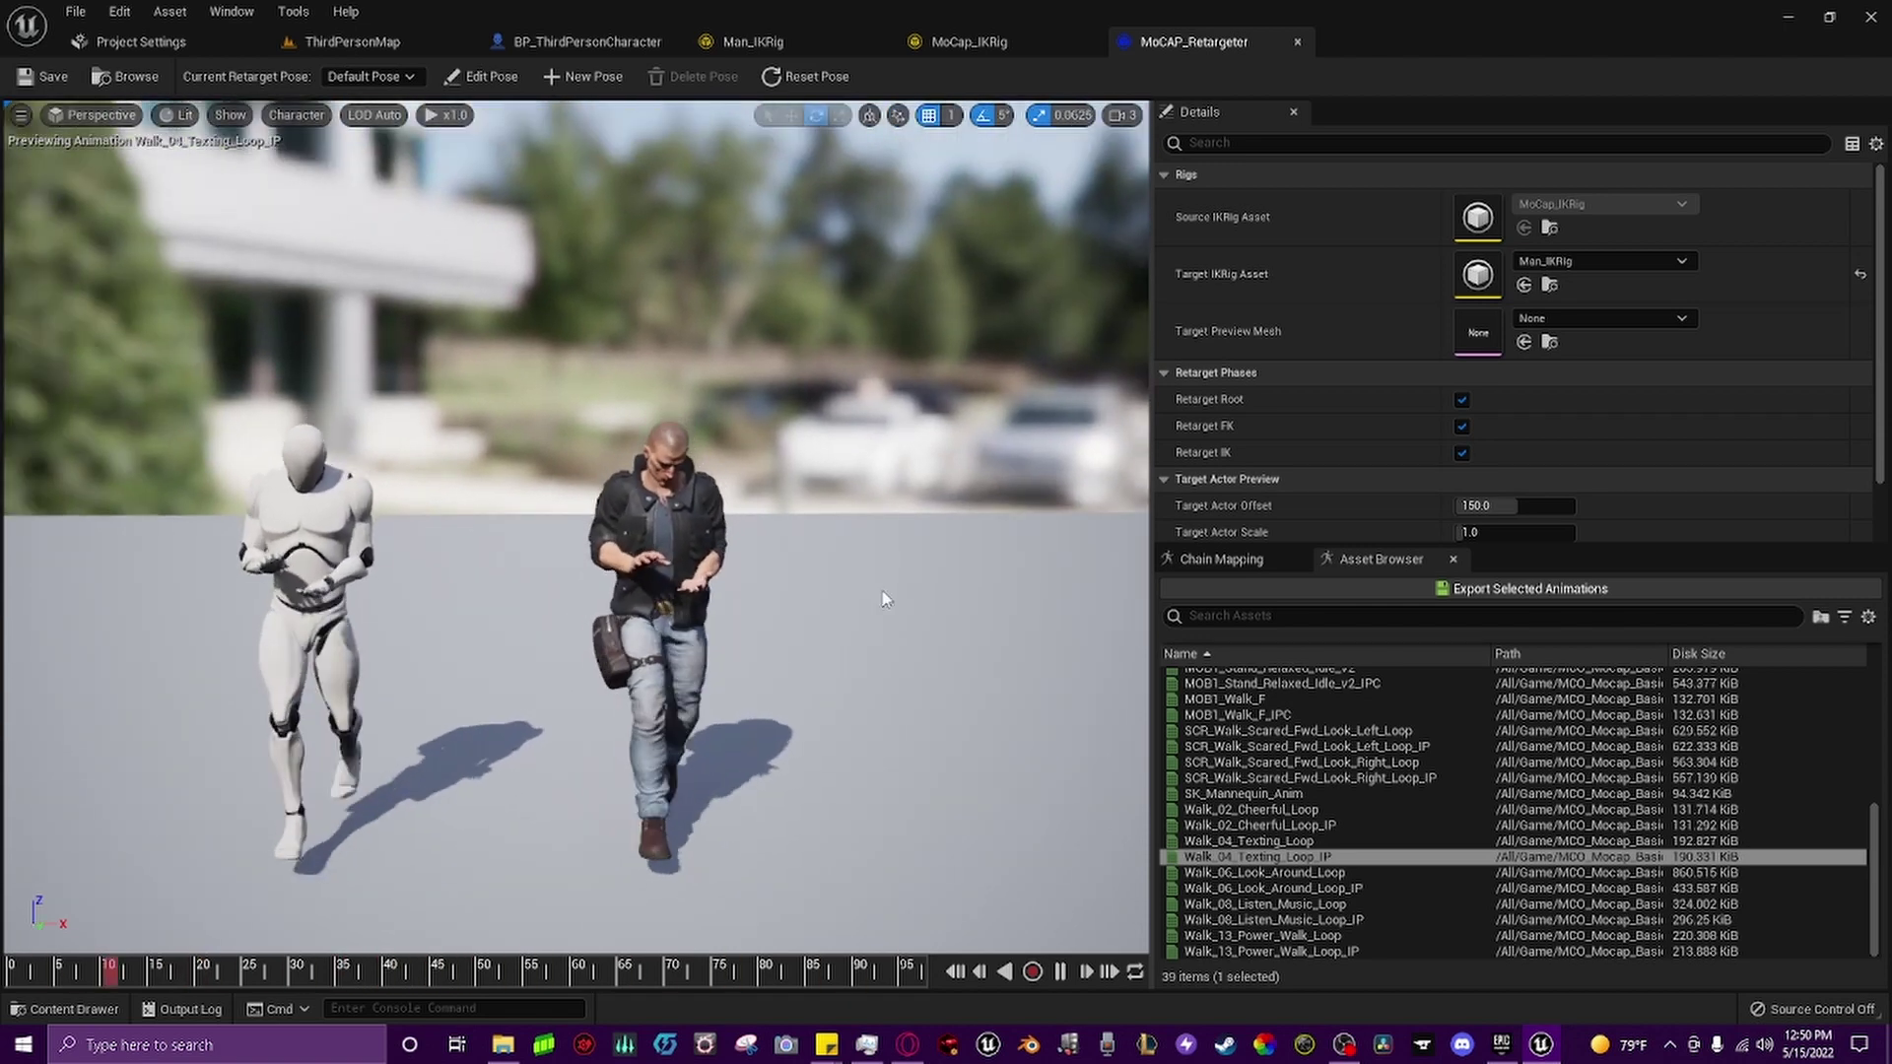